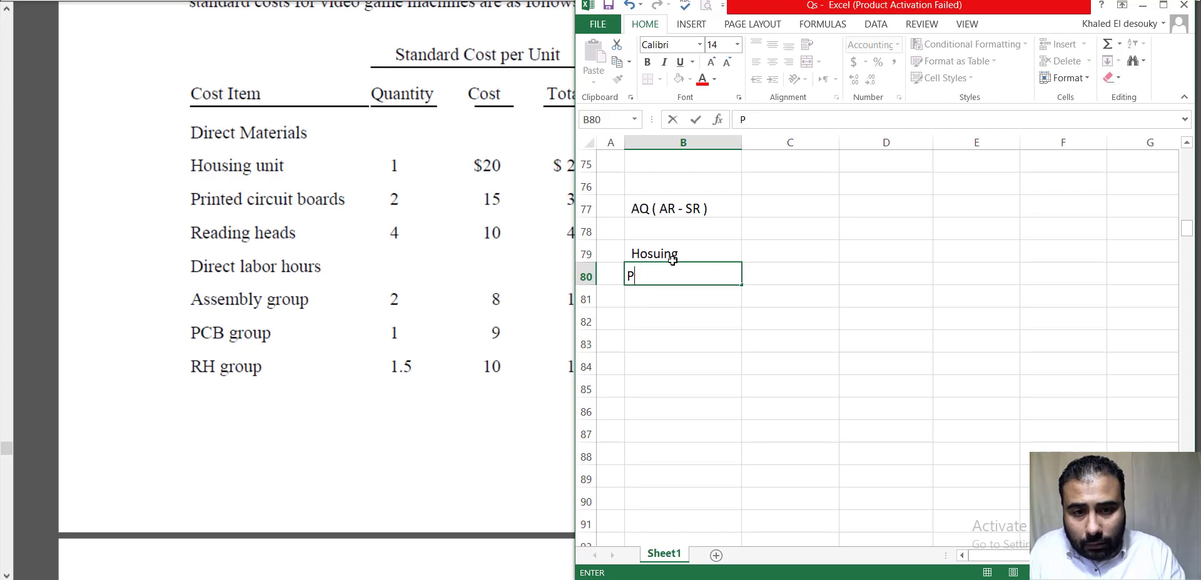
Enter the row labels PCB in B80 and RH in B81 below the Hosuing label.
text(CB)
key(ctrl+Return)
key(Return)
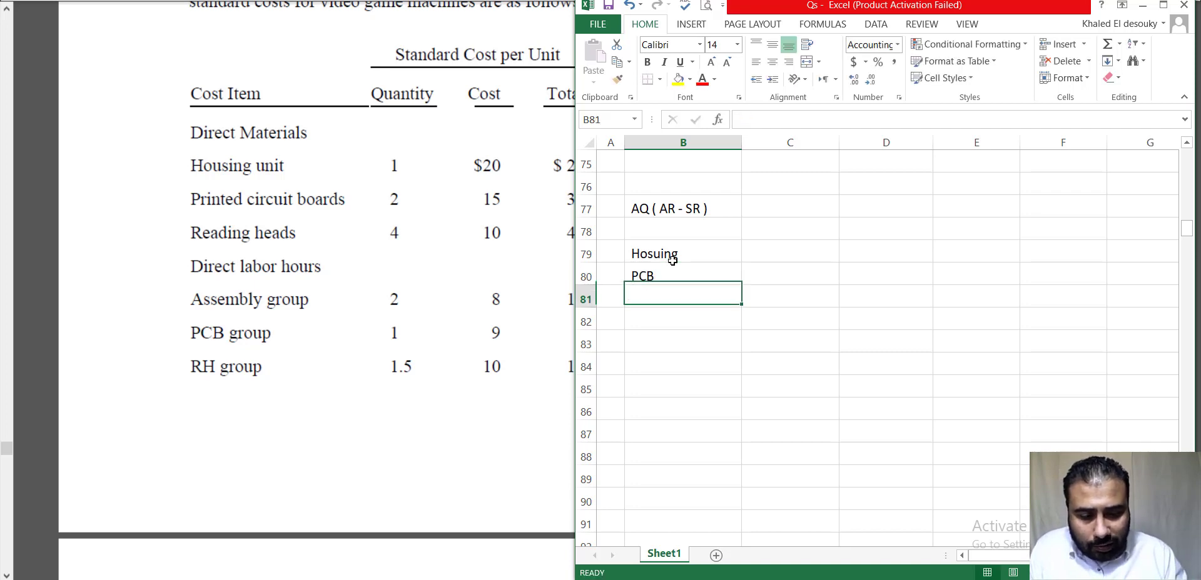
text(RH)
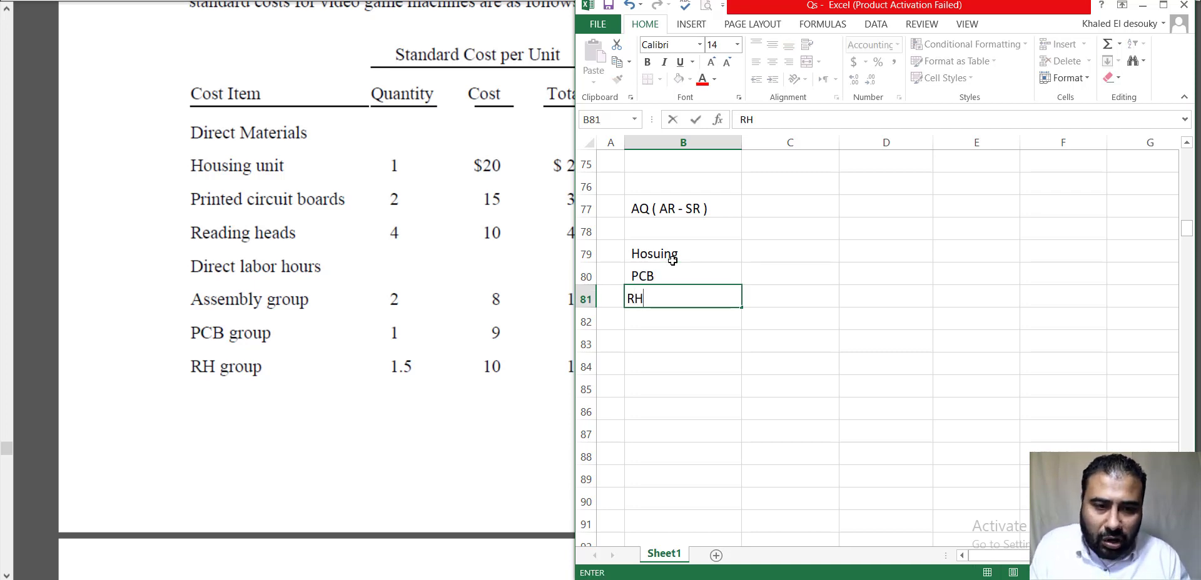
key(Return)
Label the Hosuing, PCB and RH rows as AR in cells A79 to A81.
click(804, 249)
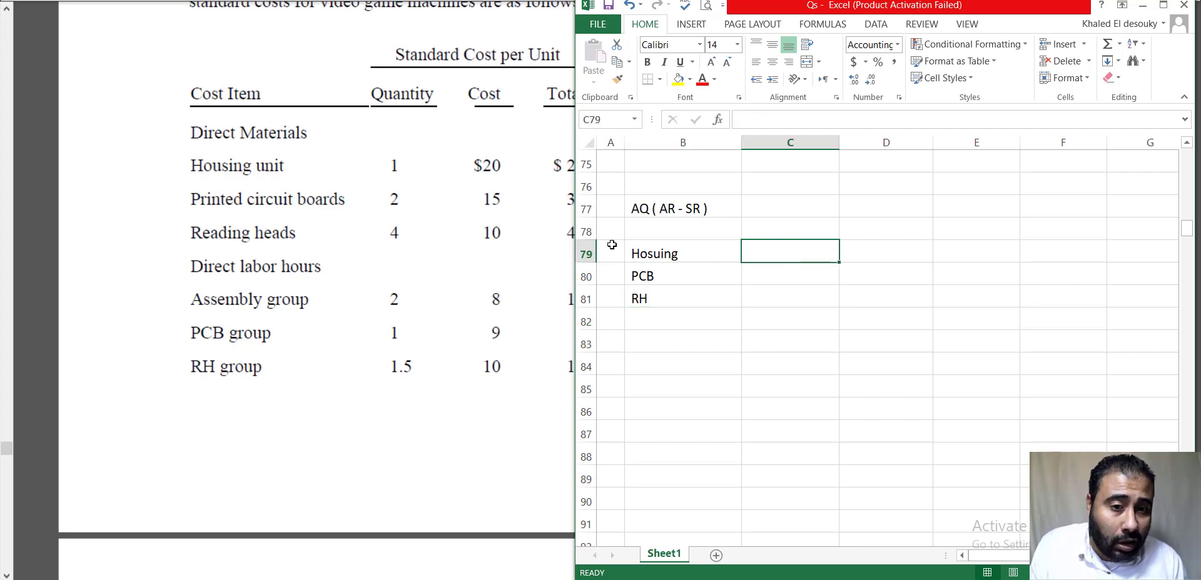
click(613, 245)
text(AR)
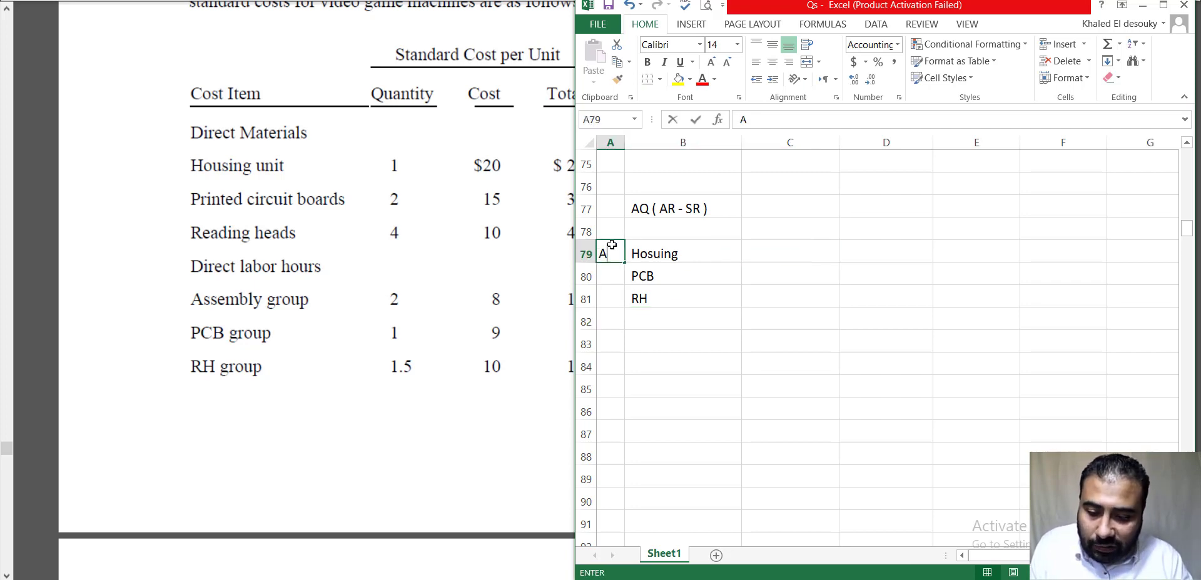
key(Return)
text(AR)
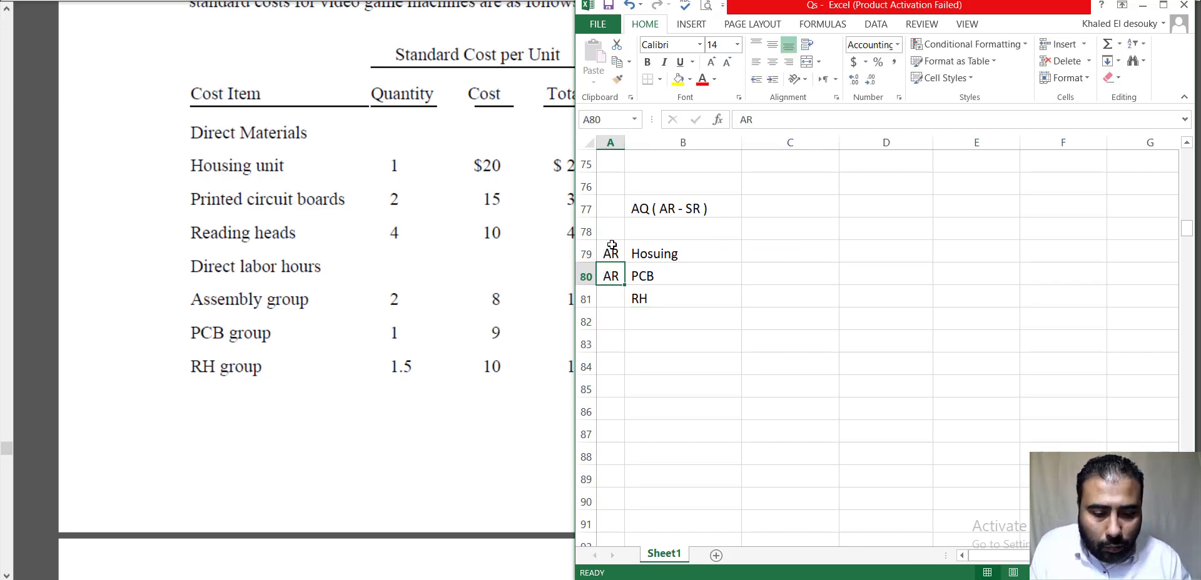
key(Return)
text(AR)
key(Return)
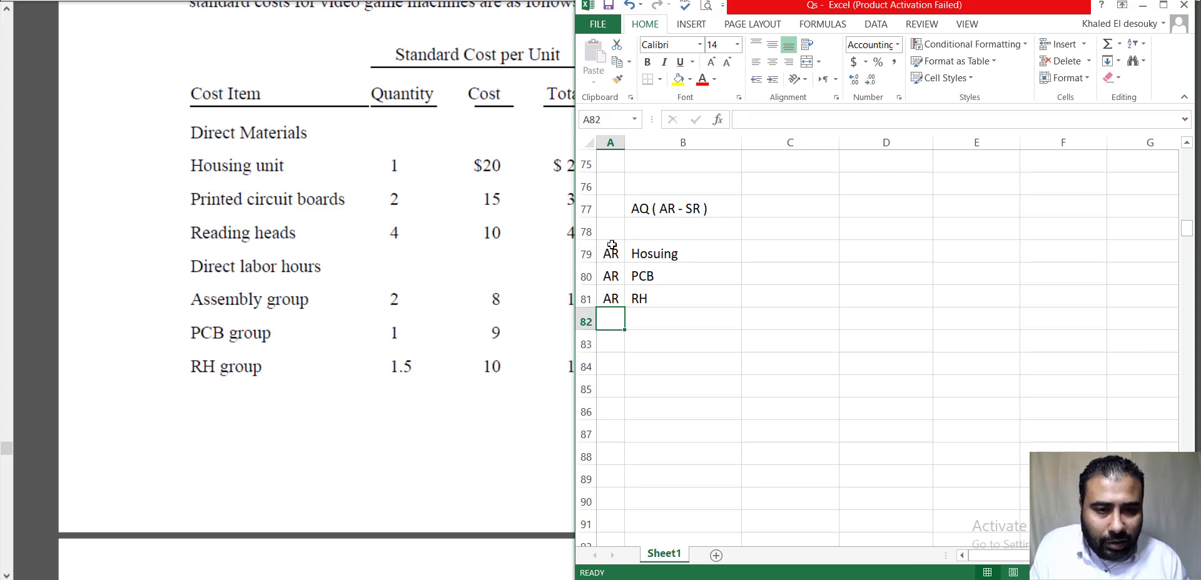
Calculate the housing actual rate in C79 as 44000/2200, using the May usage report figures.
click(798, 252)
drag(858, 6, 364, 23)
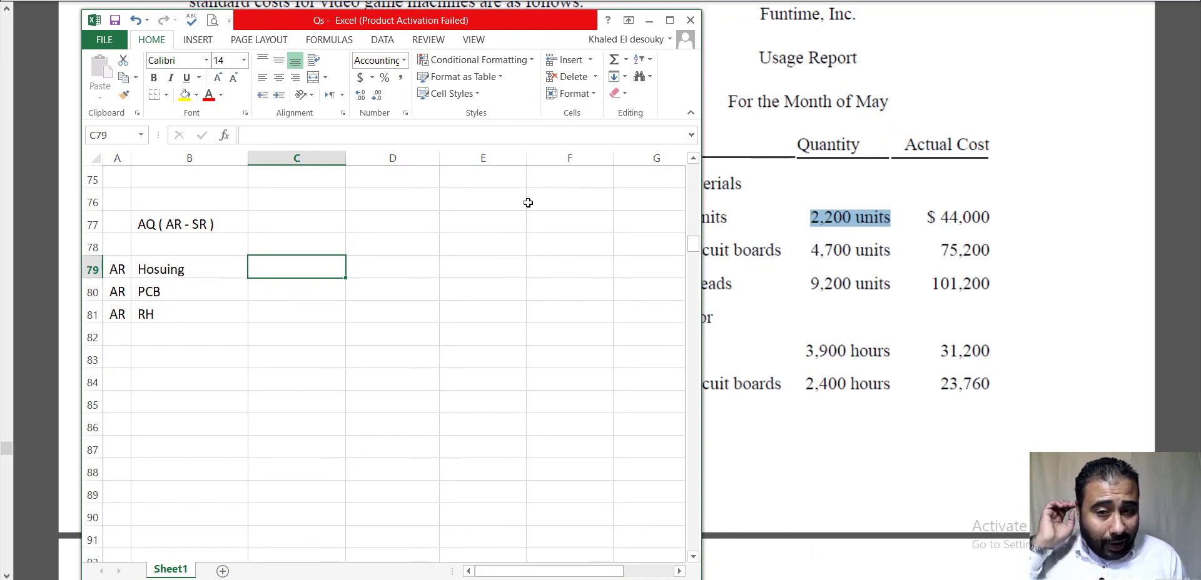
text(+44)
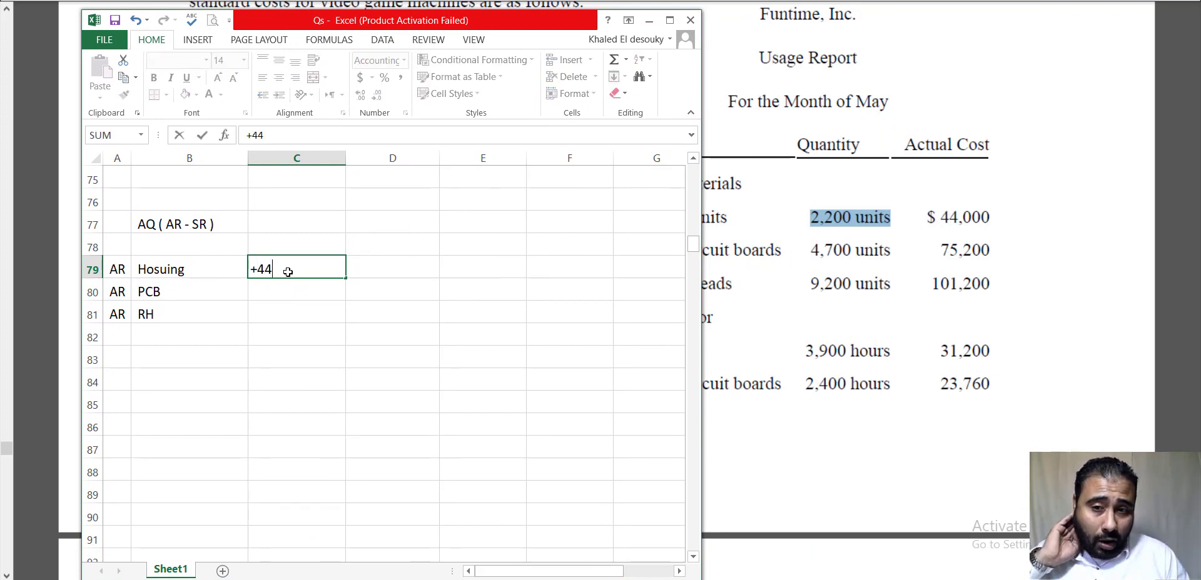
text(000/2200)
key(Return)
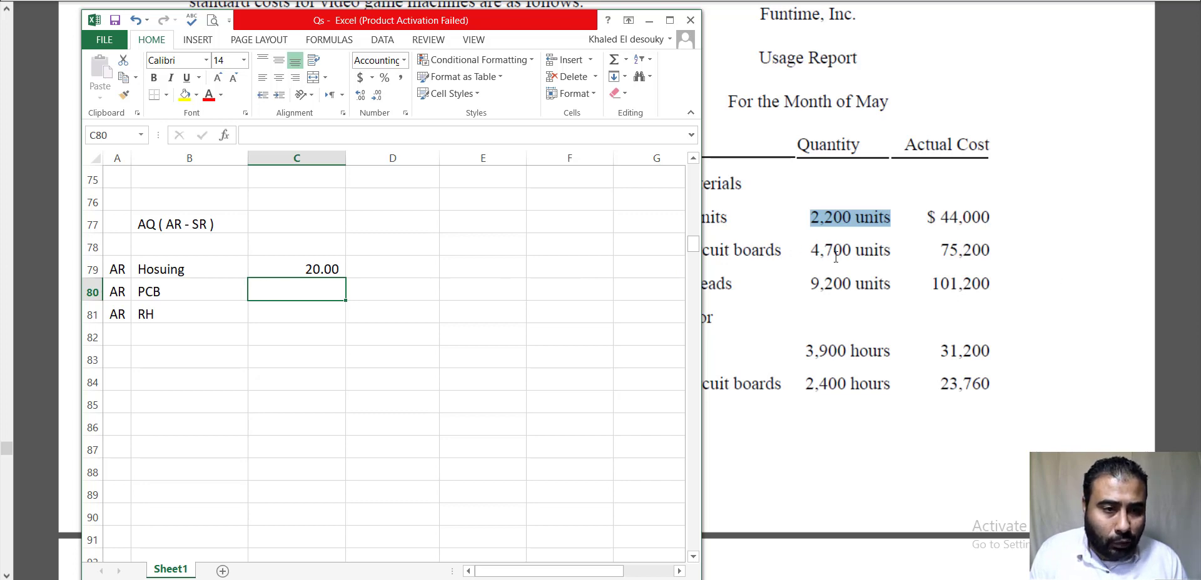
Calculate the PCB actual rate in C80 as 75200/4700, using the printed circuit boards line of the usage report.
drag(934, 251, 991, 251)
drag(890, 250, 801, 256)
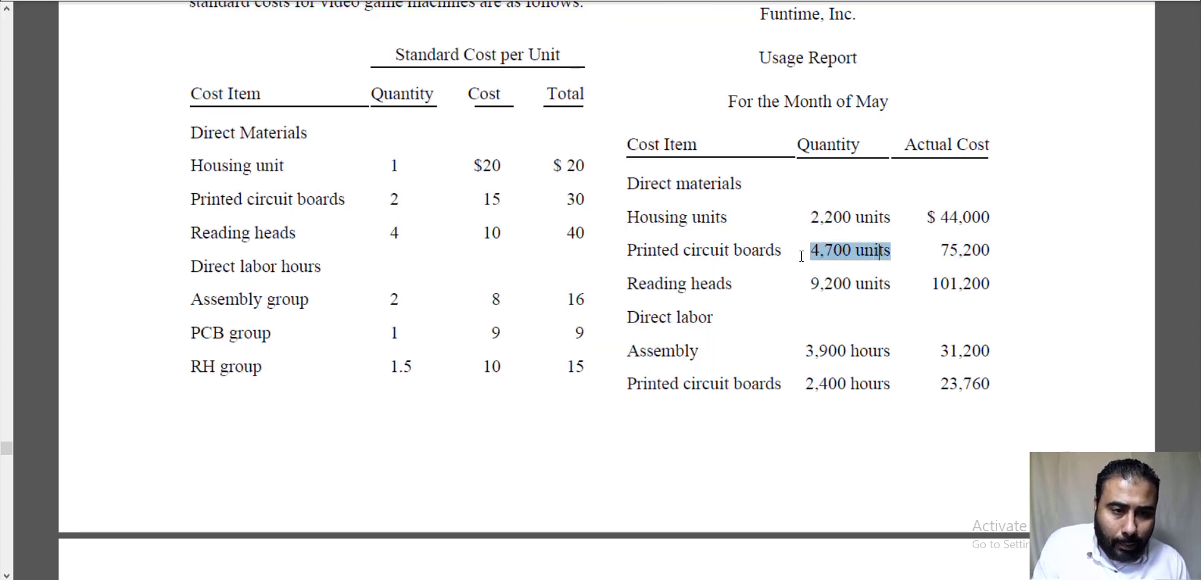
key(alt+Tab)
text(+)
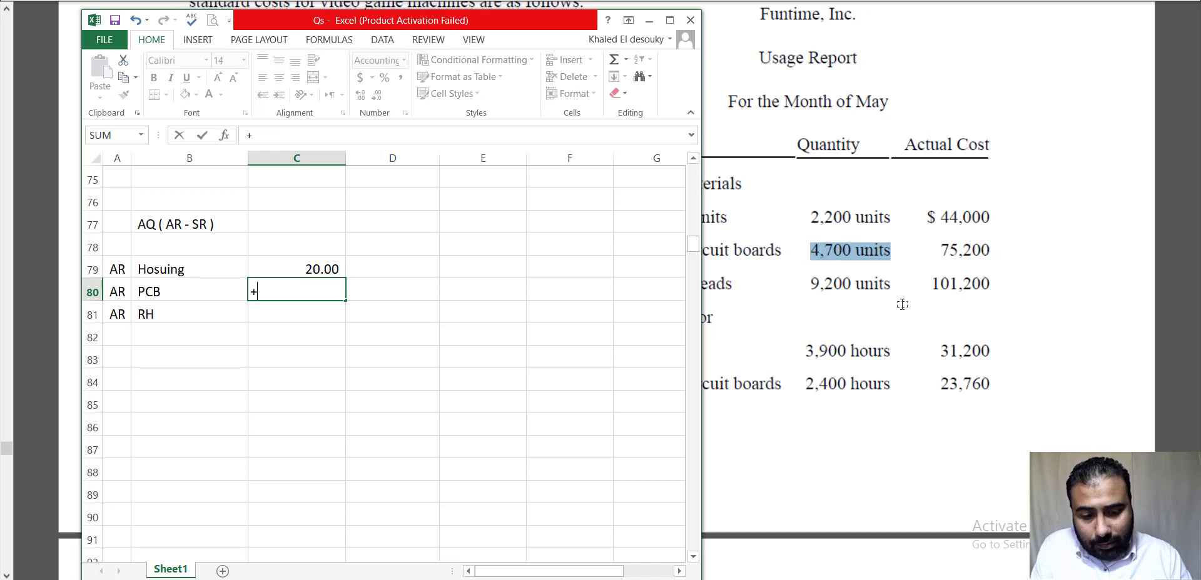
text(75200/4700)
key(Return)
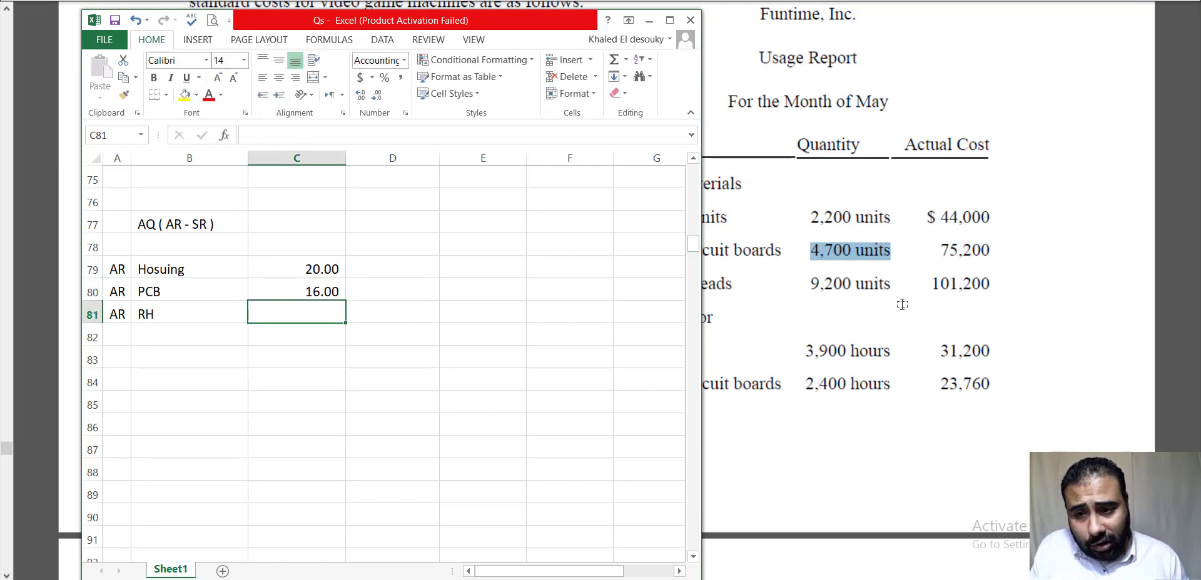
Calculate the RH actual rate in C81 as 101200/9200.
text(+)
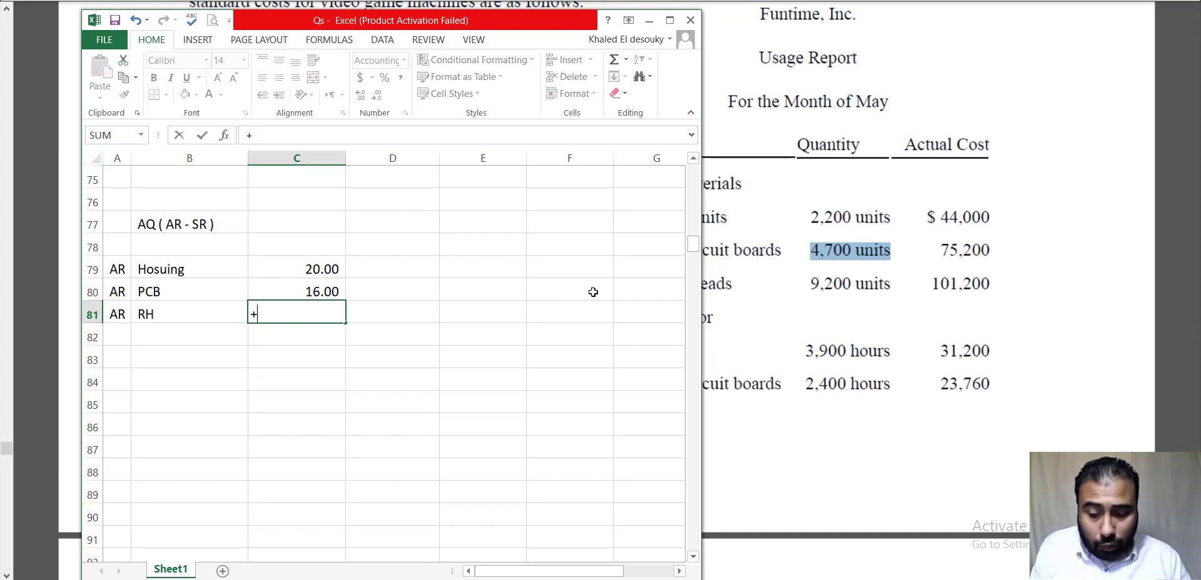
text(101200)
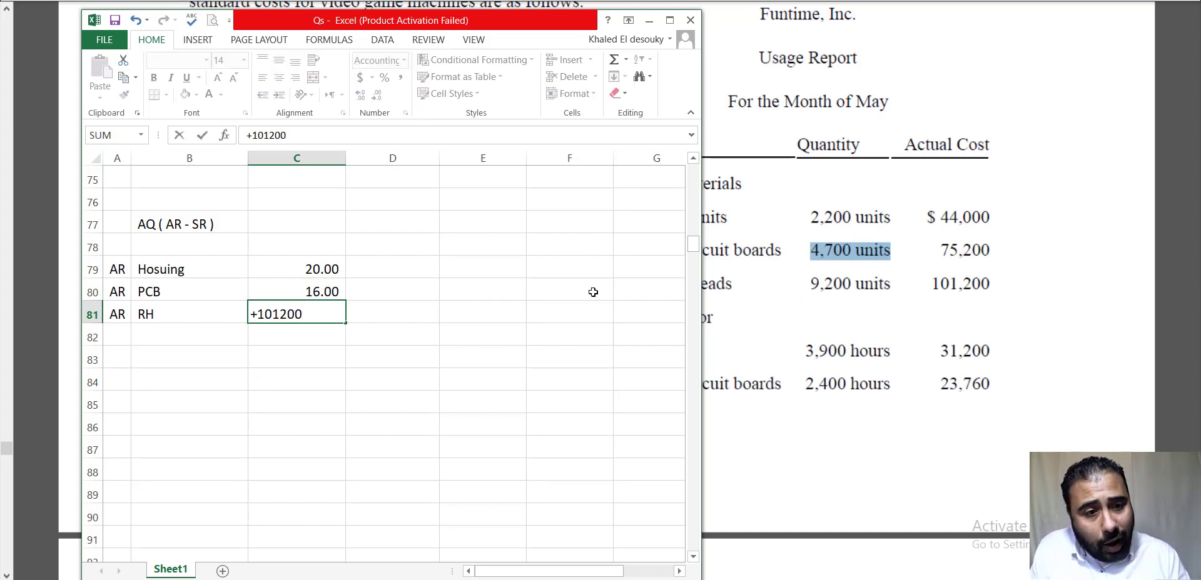
text(/9200)
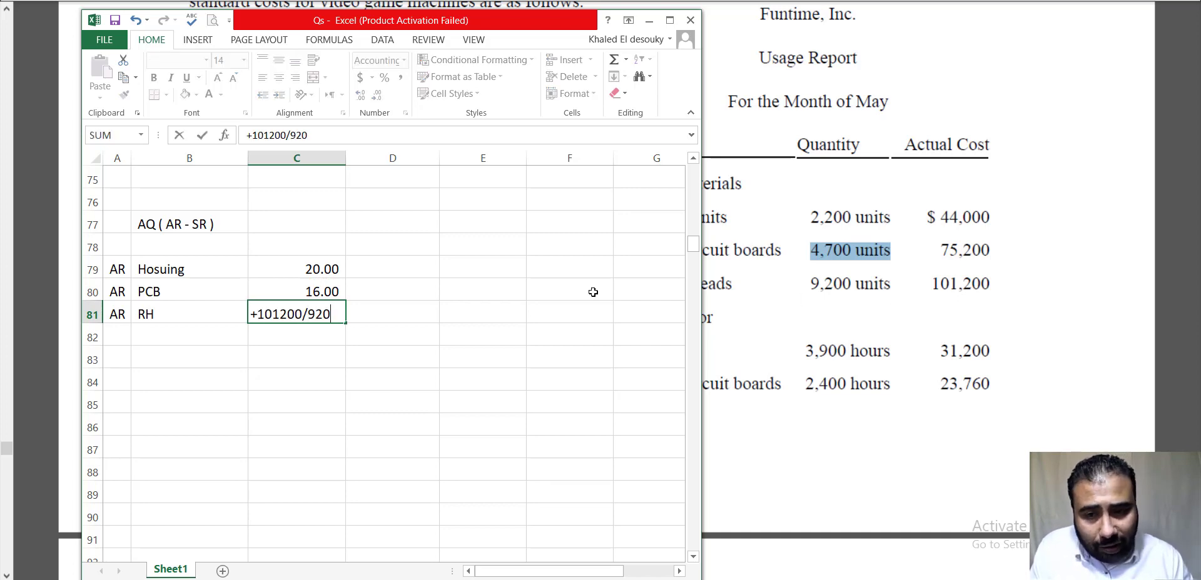
key(Return)
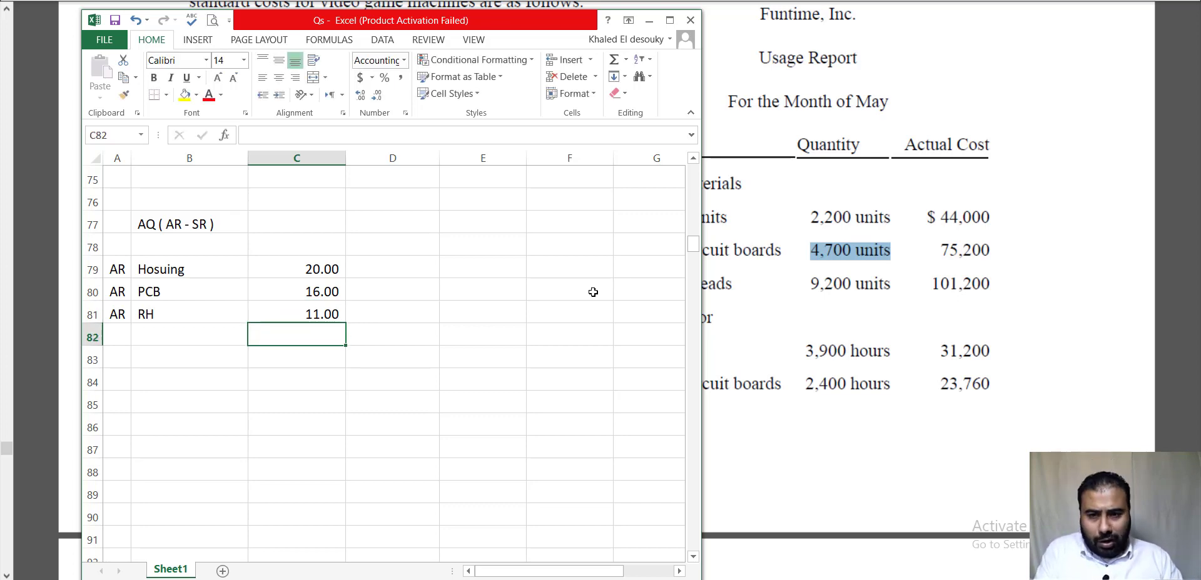
Enter the column headings SR in D78 and AQ in F78.
click(404, 245)
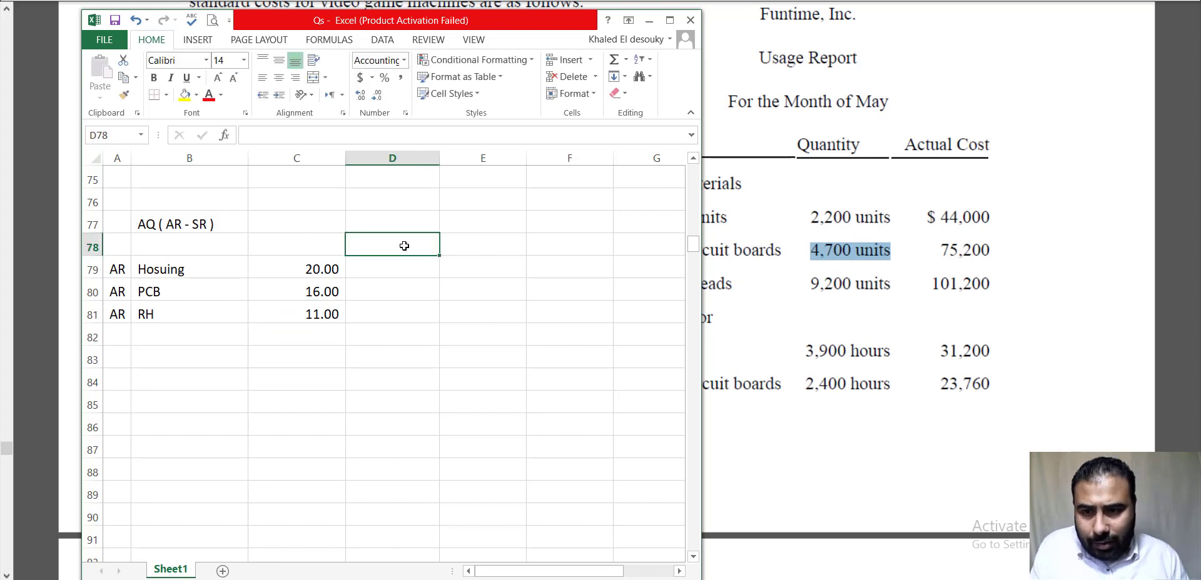
text(RS)
key(Return)
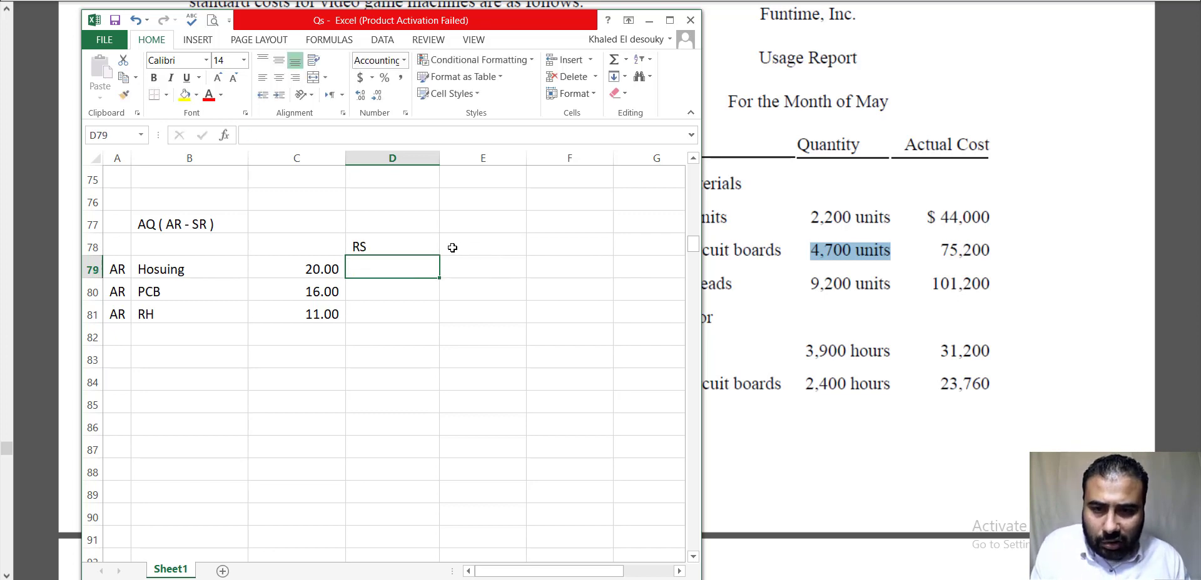
click(383, 242)
text(SR)
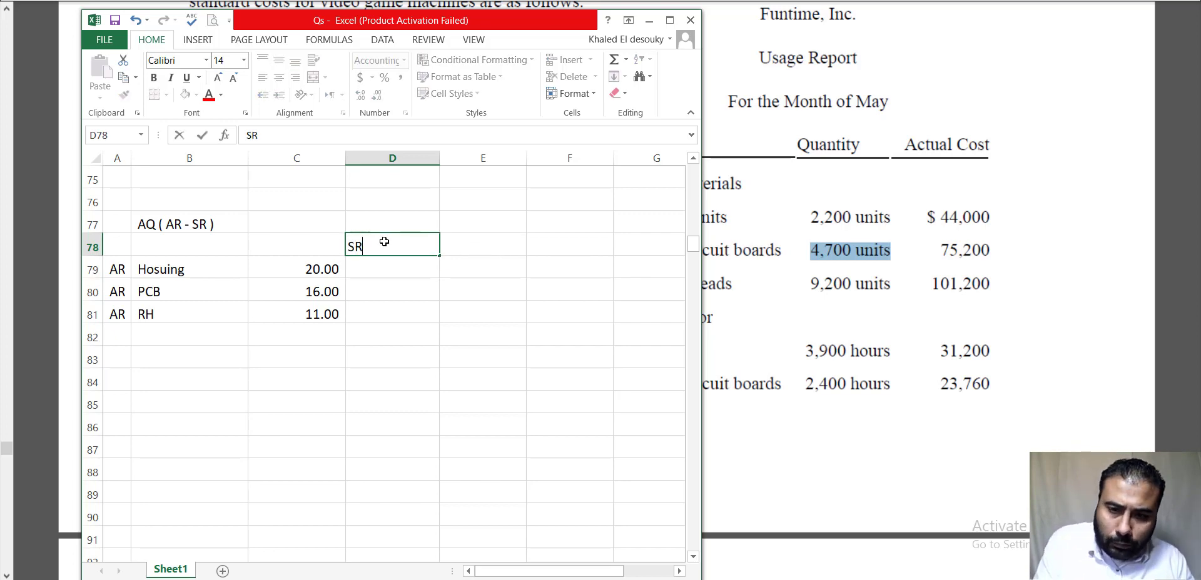
key(Tab)
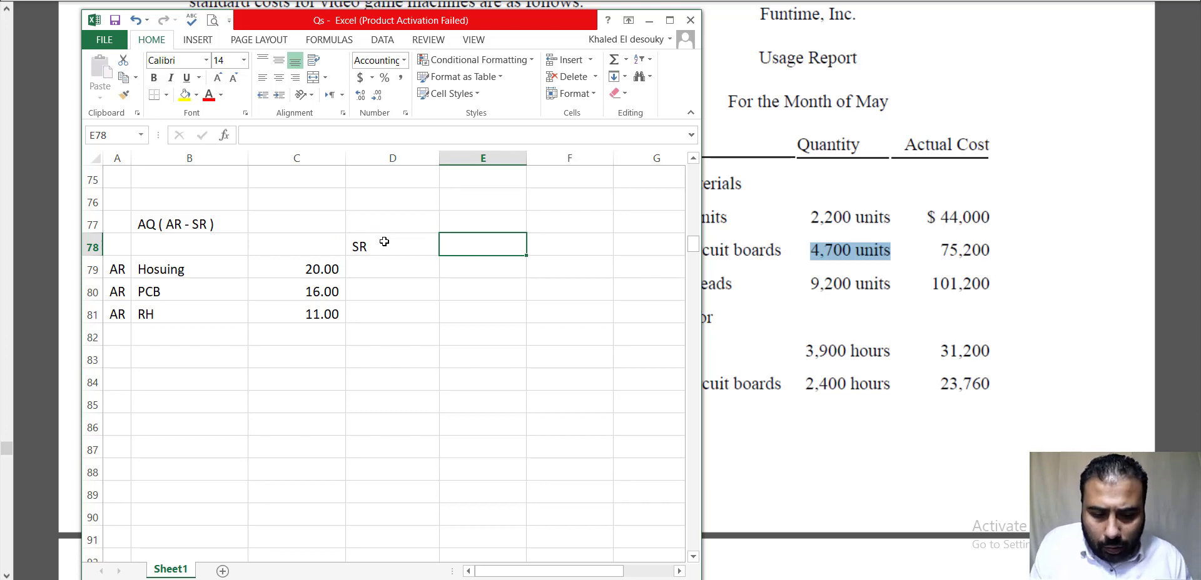
key(Tab)
text(AQ)
key(Return)
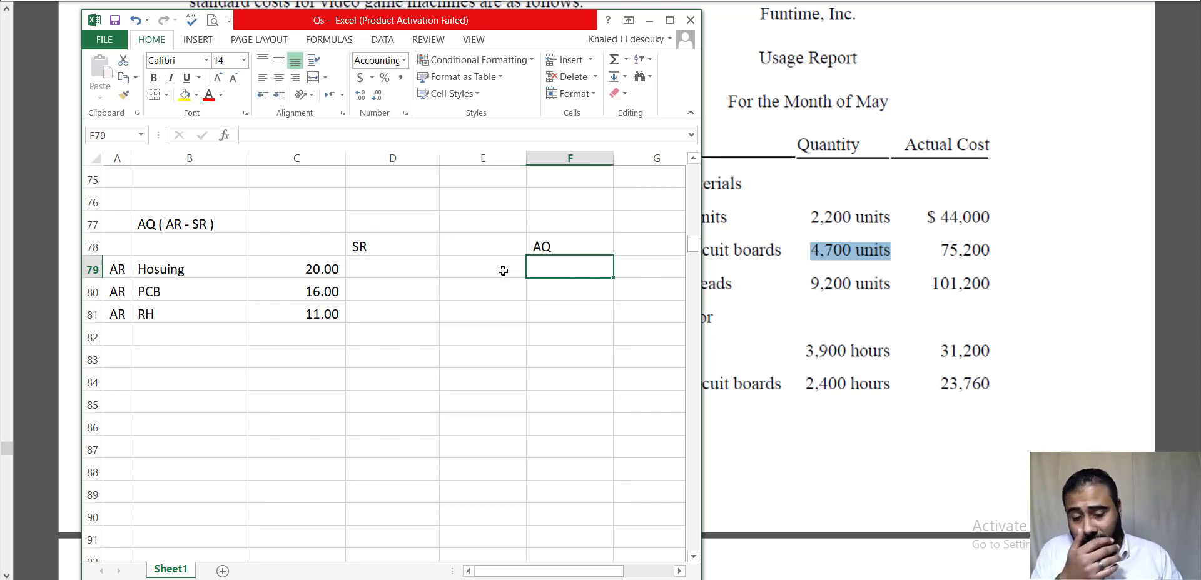
Enter the actual quantities 2200, 4700 and 9200 in the AQ column for Hosuing, PCB and RH.
text(2200)
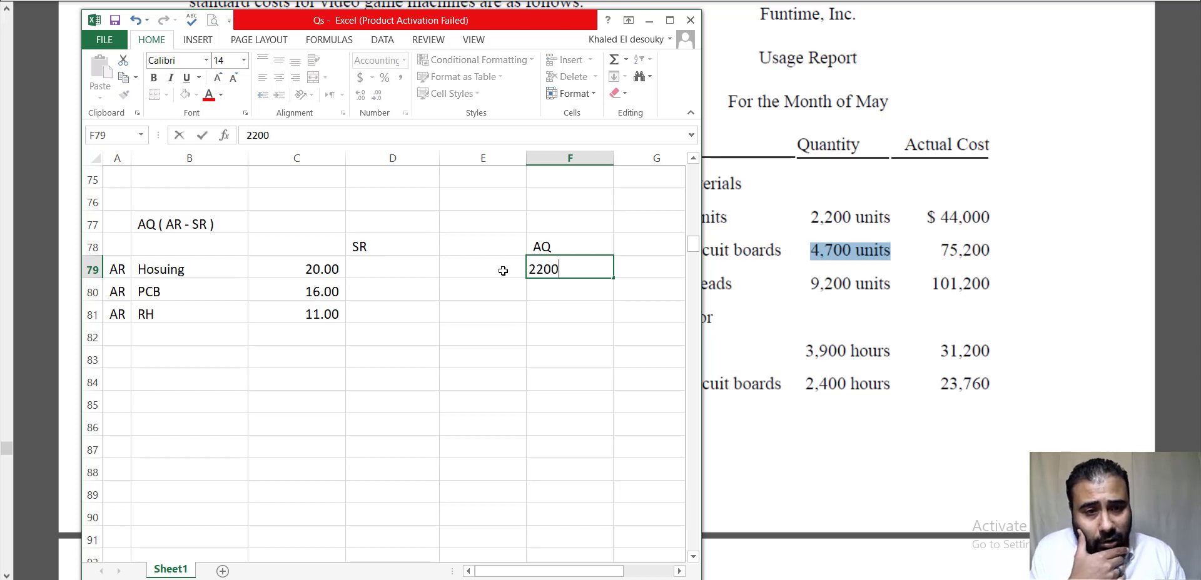
key(Return)
text(4,700)
key(Return)
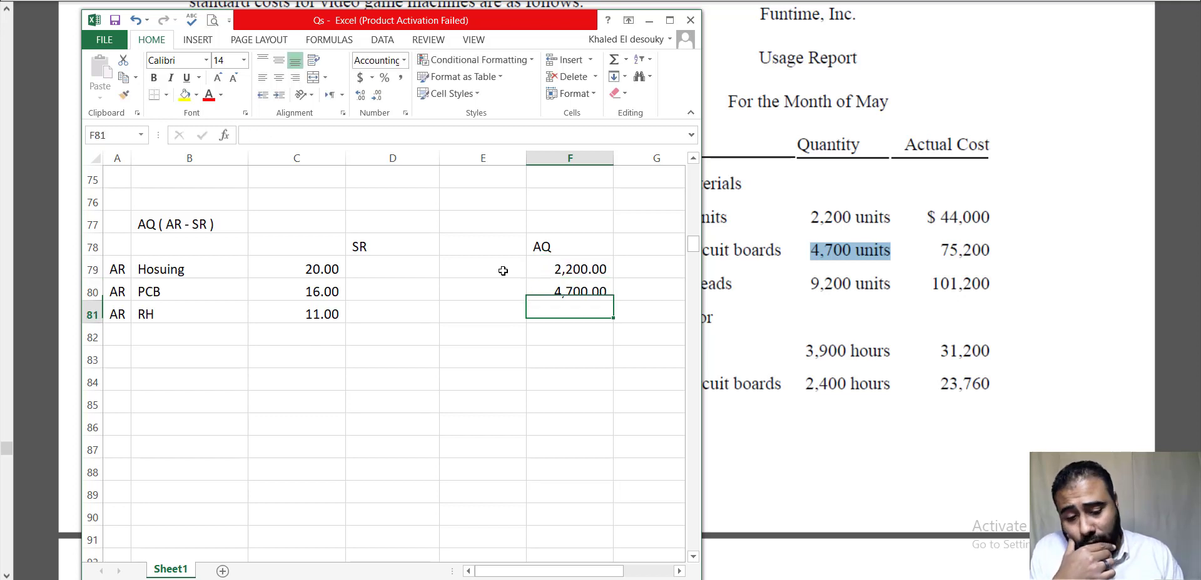
text(9200)
key(Return)
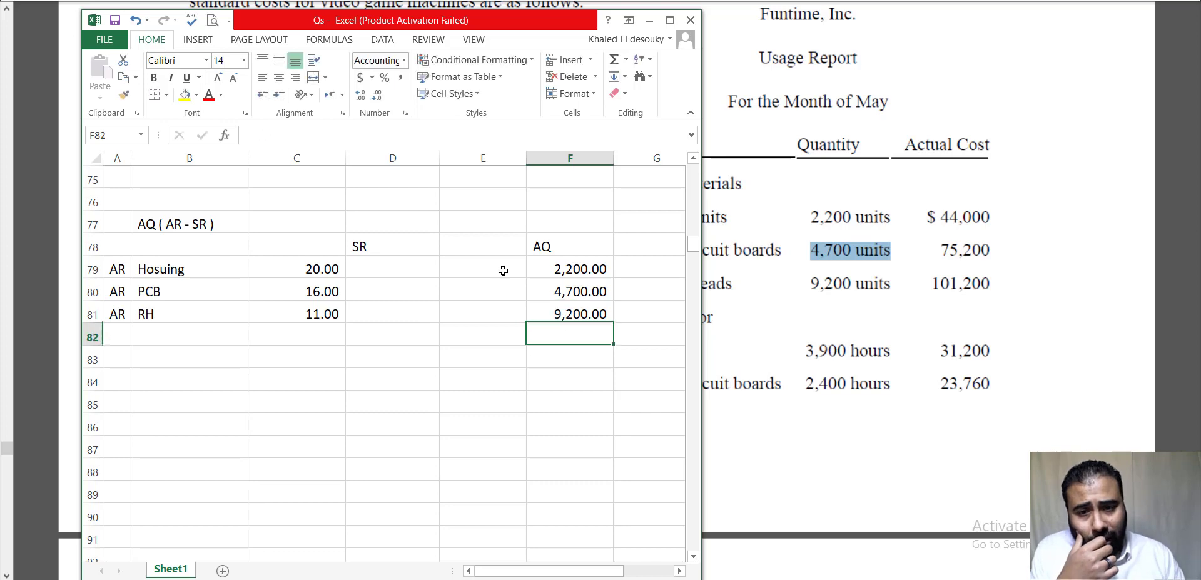
Enter the standard rates 20, 15 and 10 in the SR column, taken from the standard cost table.
drag(468, 31, 892, 37)
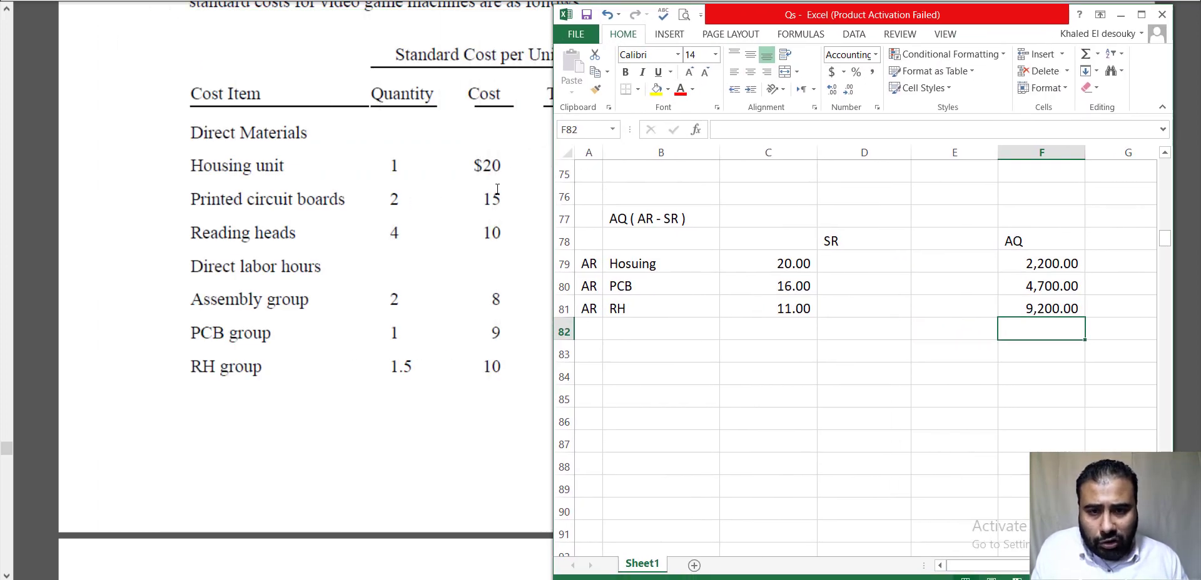
click(885, 266)
text(20)
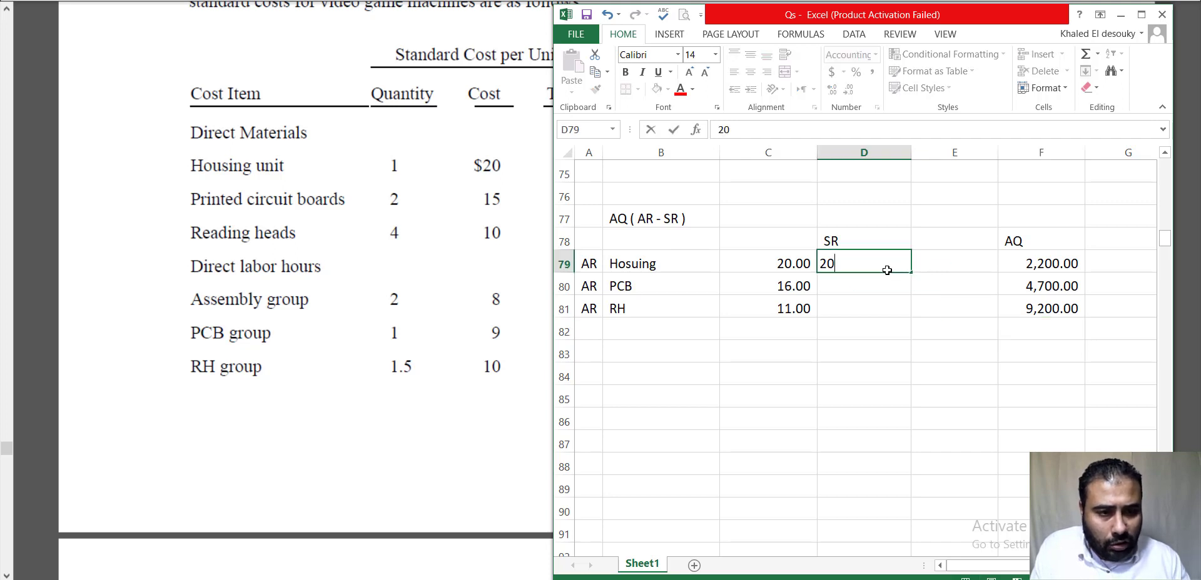
key(Return)
text(15)
key(Return)
text(10)
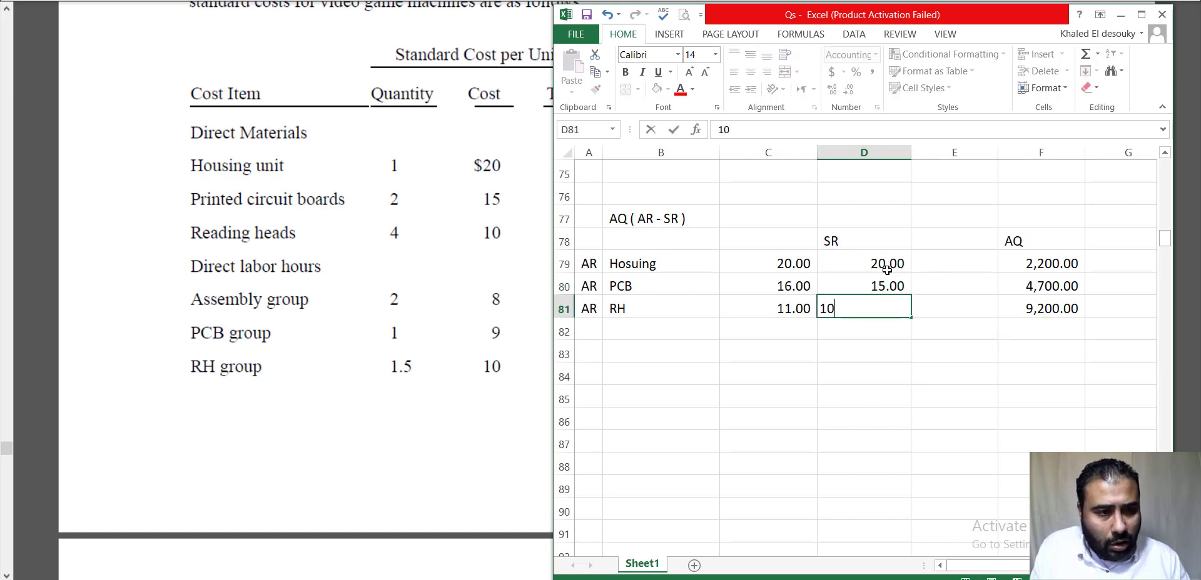
key(Return)
Enter the column heading "AR- SR" in E78, between SR and AQ.
click(963, 242)
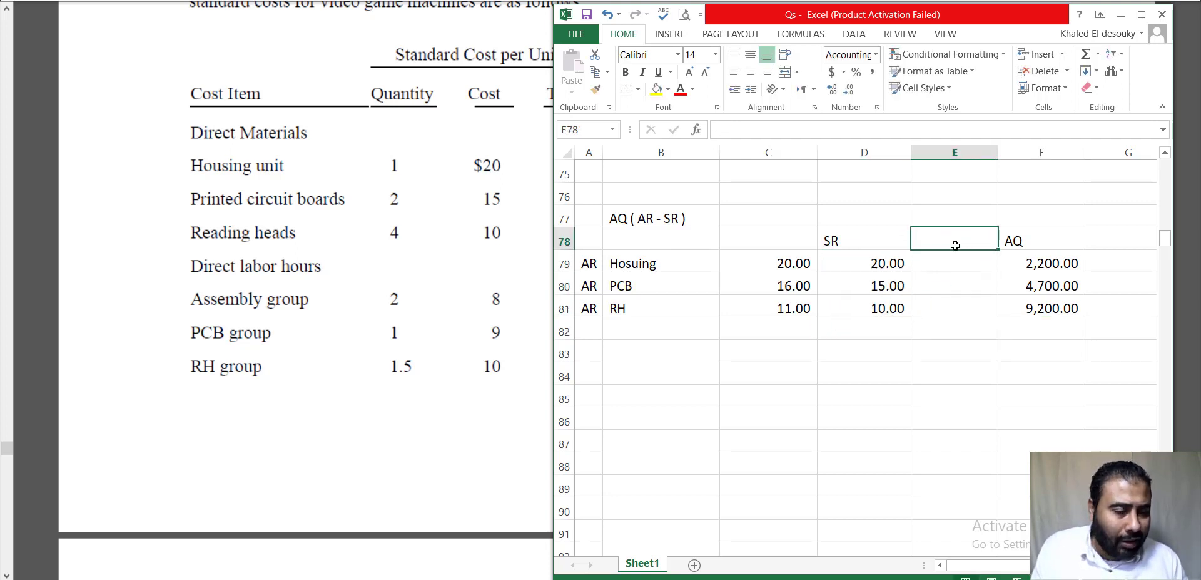
click(782, 269)
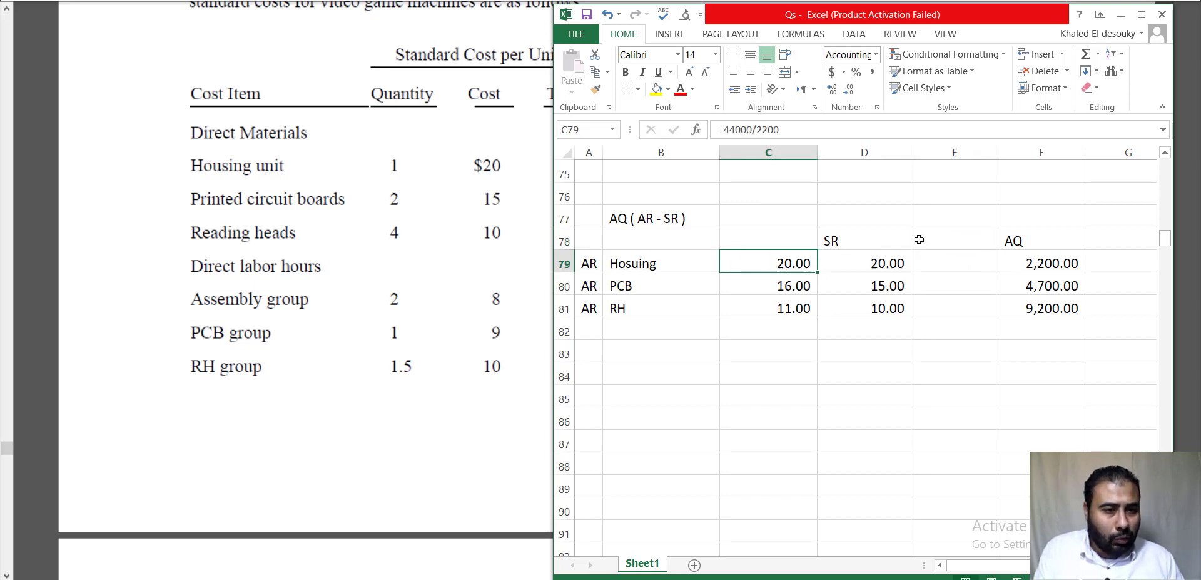
click(925, 246)
text(AR)
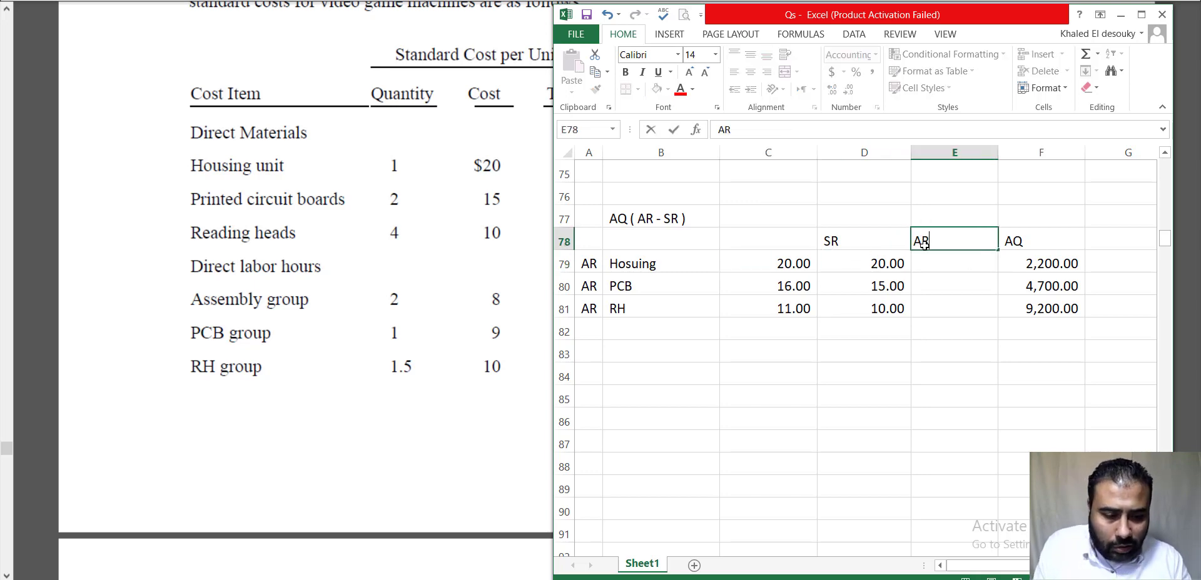
text(- SR)
key(Return)
Calculate the rate difference in E79 as C79-D79 and fill the formula down to E81.
text(+)
click(785, 263)
text(-)
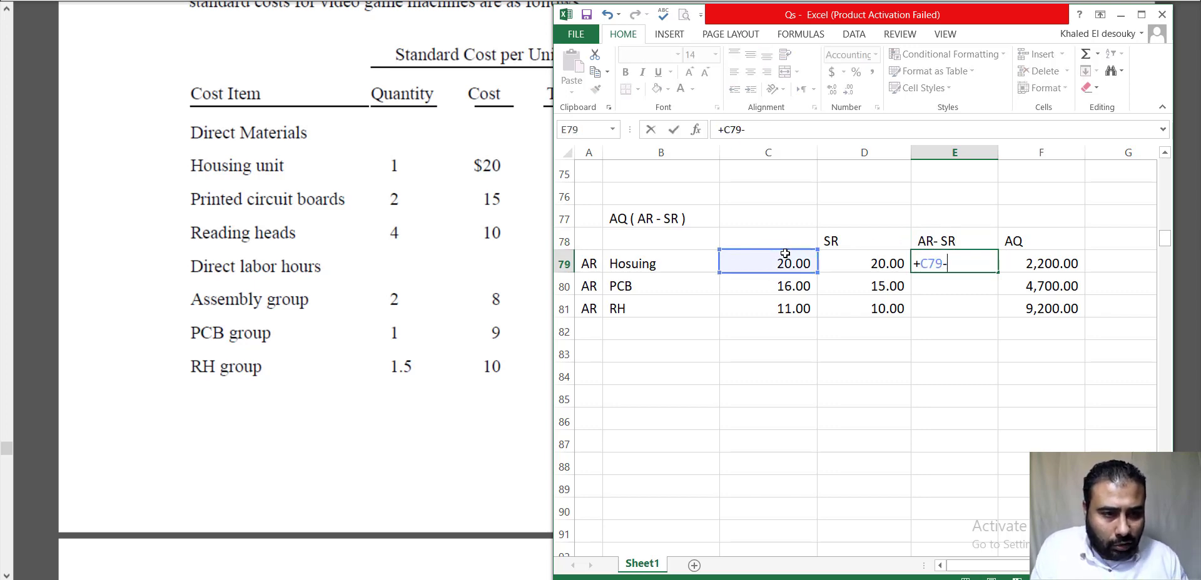
click(889, 262)
key(ctrl+Return)
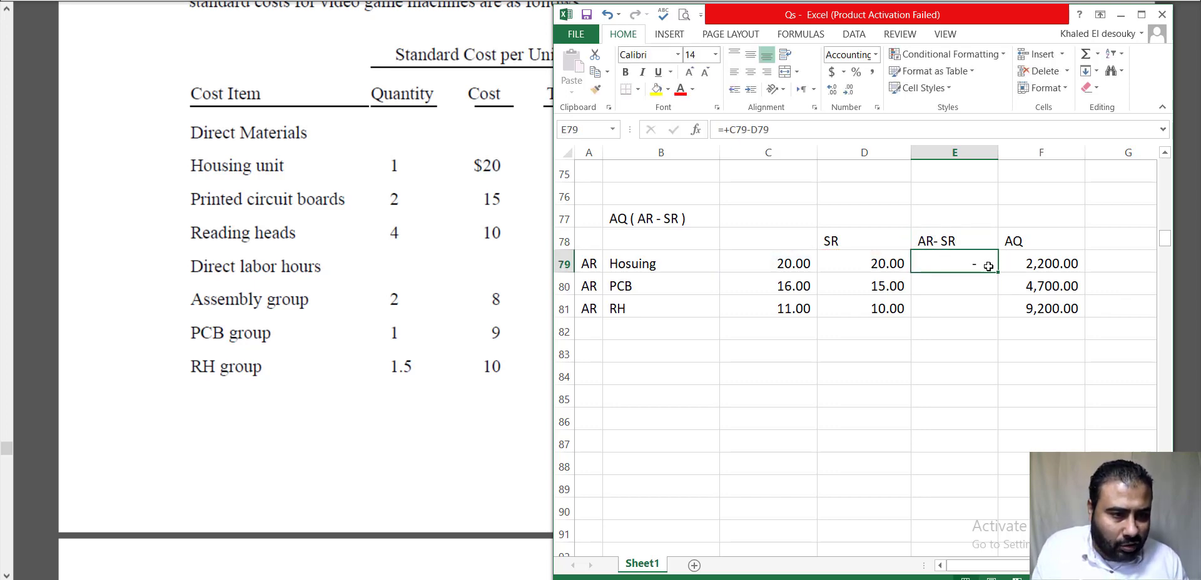
drag(998, 272, 1000, 318)
click(1046, 308)
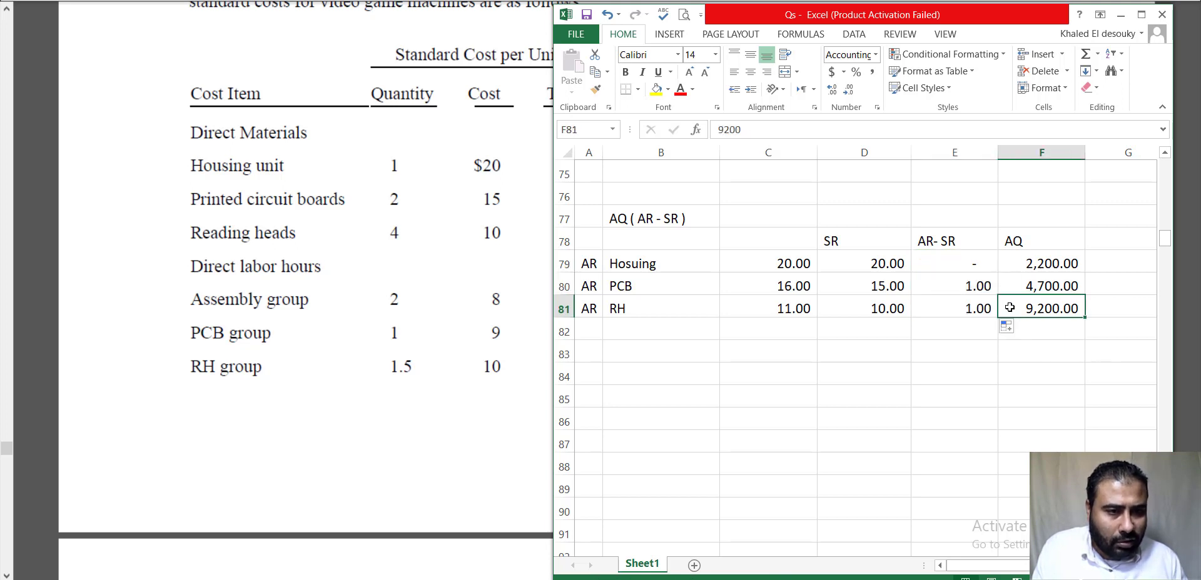
click(932, 289)
click(961, 313)
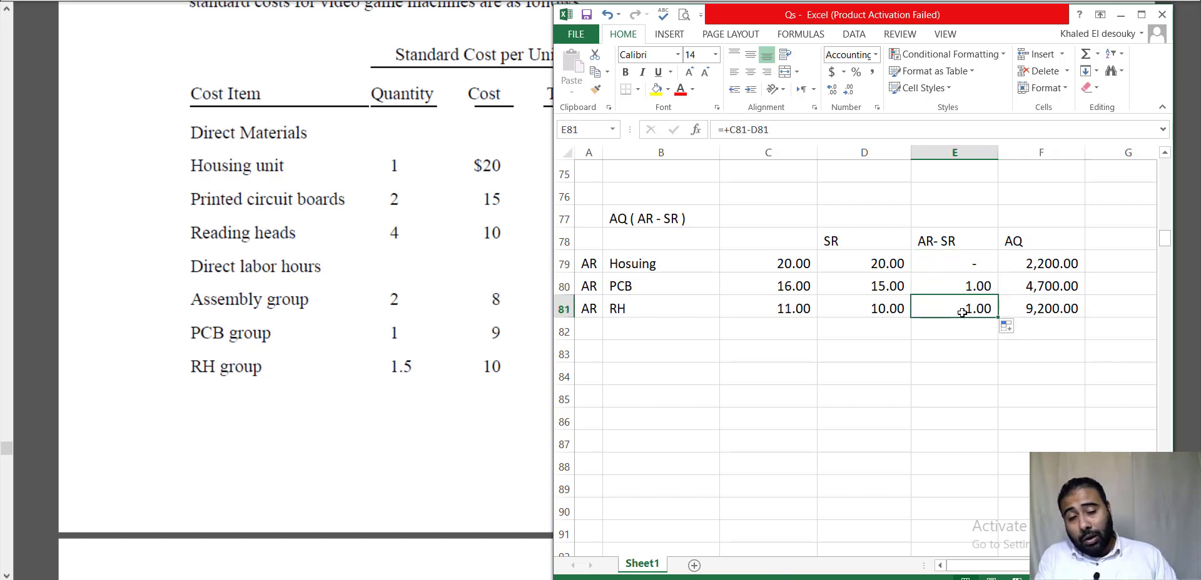
Calculate the housing price variance in G79 by multiplying its AQ in F79 by the AR- SR difference in E79.
click(1107, 258)
text(+)
click(994, 266)
text(*)
click(942, 258)
key(Return)
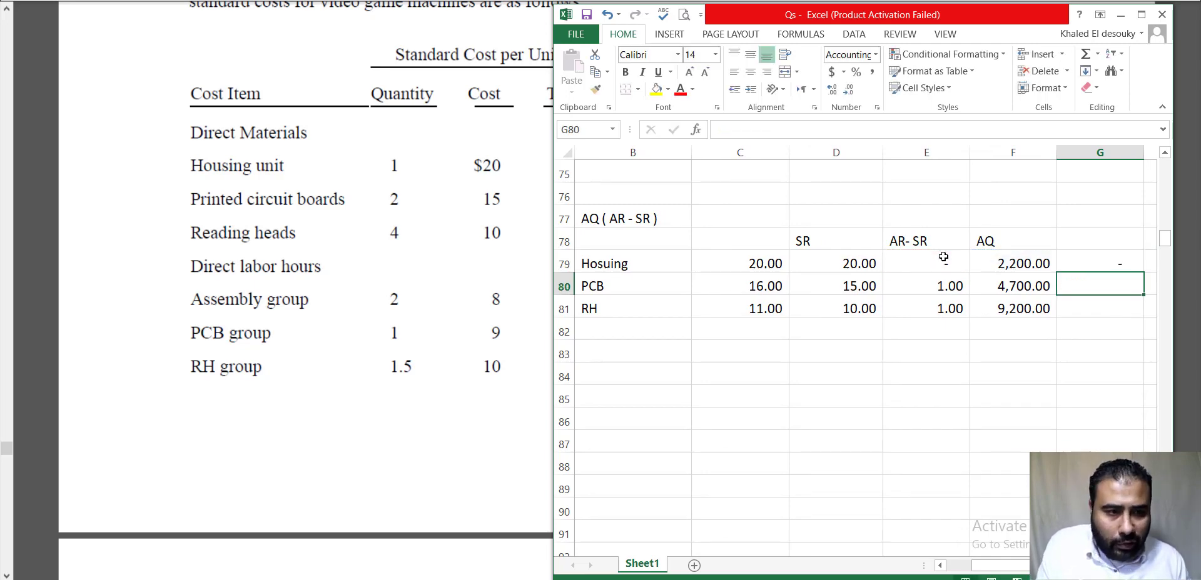
Fill the price variance formula from G79 down to the PCB and RH rows in G80 and G81.
key(ctrl+d)
click(1084, 311)
key(ctrl+d)
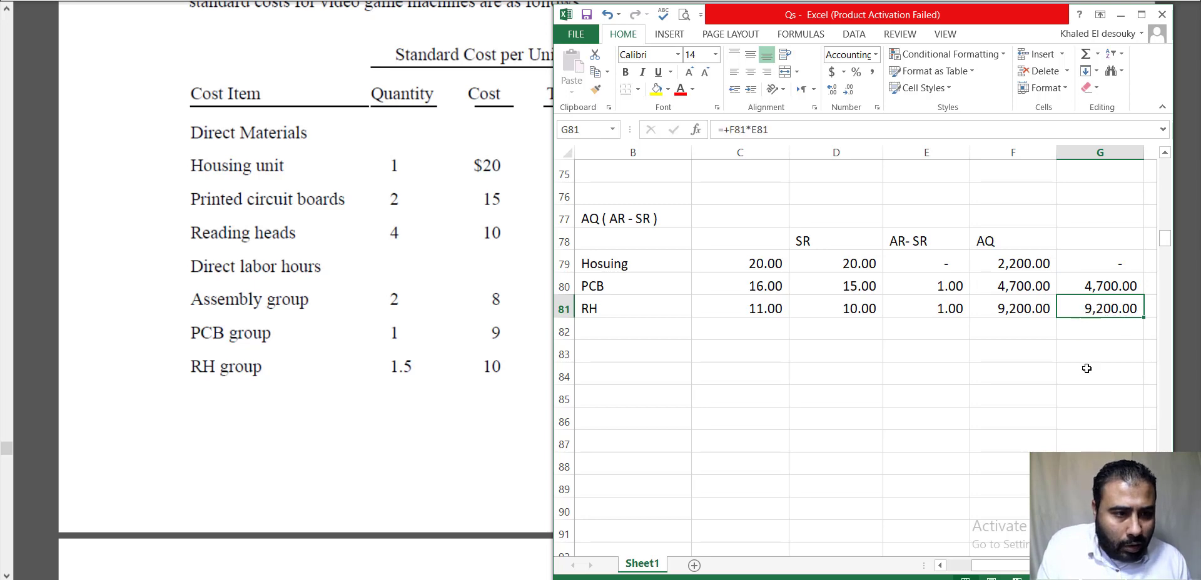
Total the three material price variances in G82 with a SUM of G79:G81.
click(1097, 331)
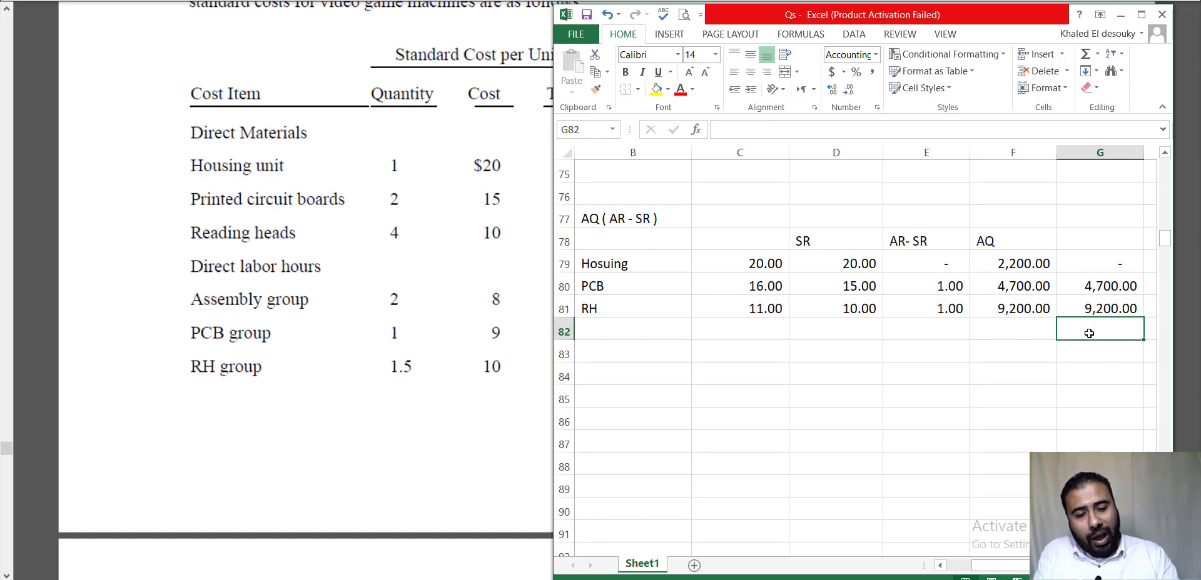
key(alt+equal)
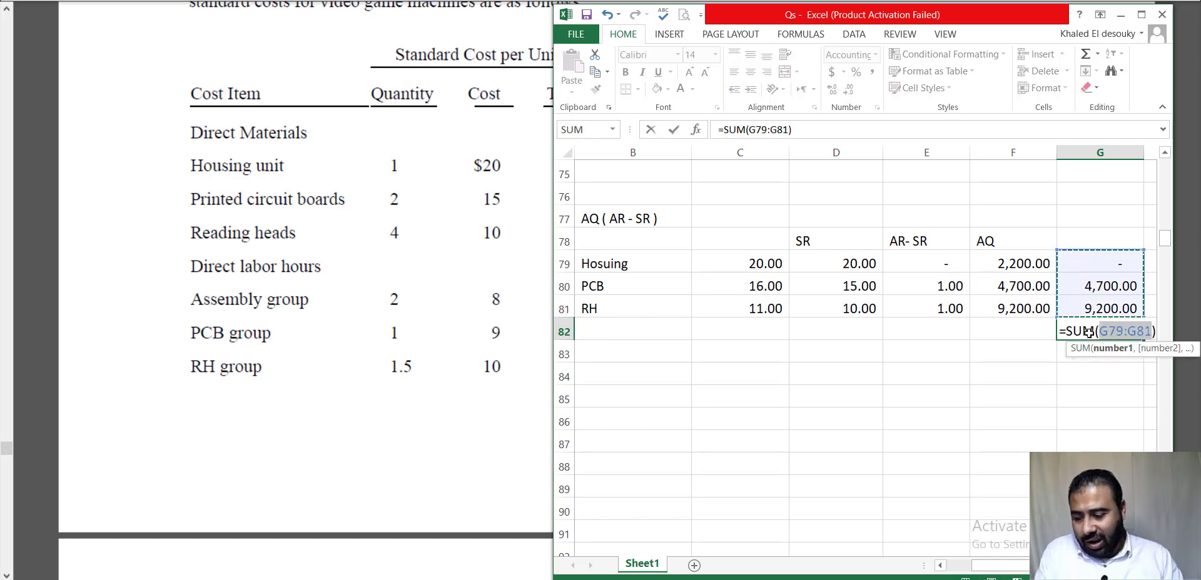
key(Return)
click(1115, 324)
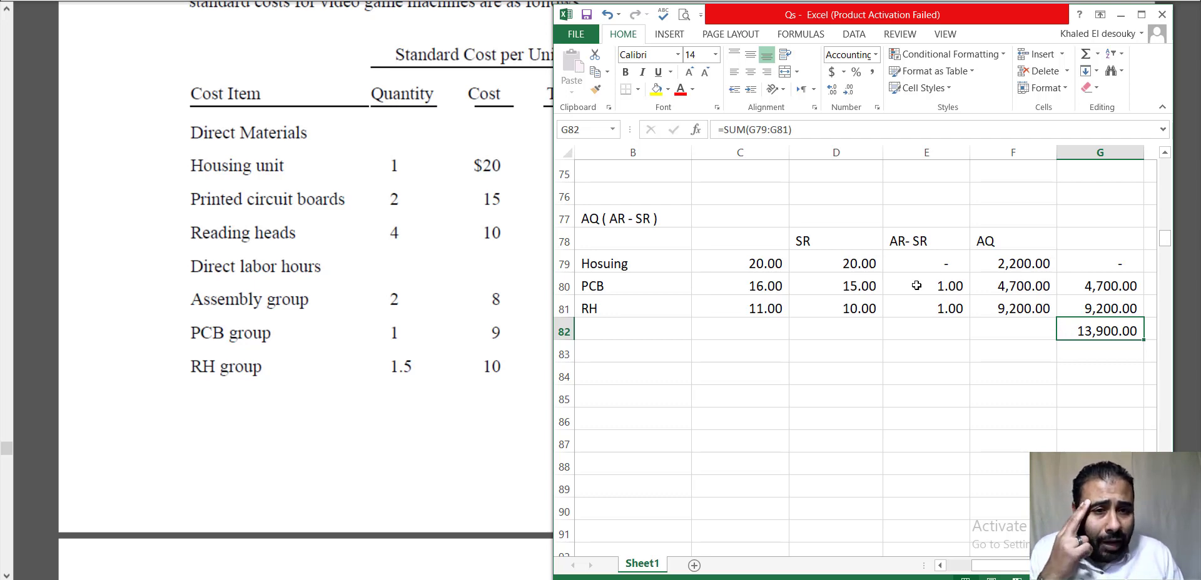
Enter the column heading "AR" in C78 above the actual rates.
click(941, 286)
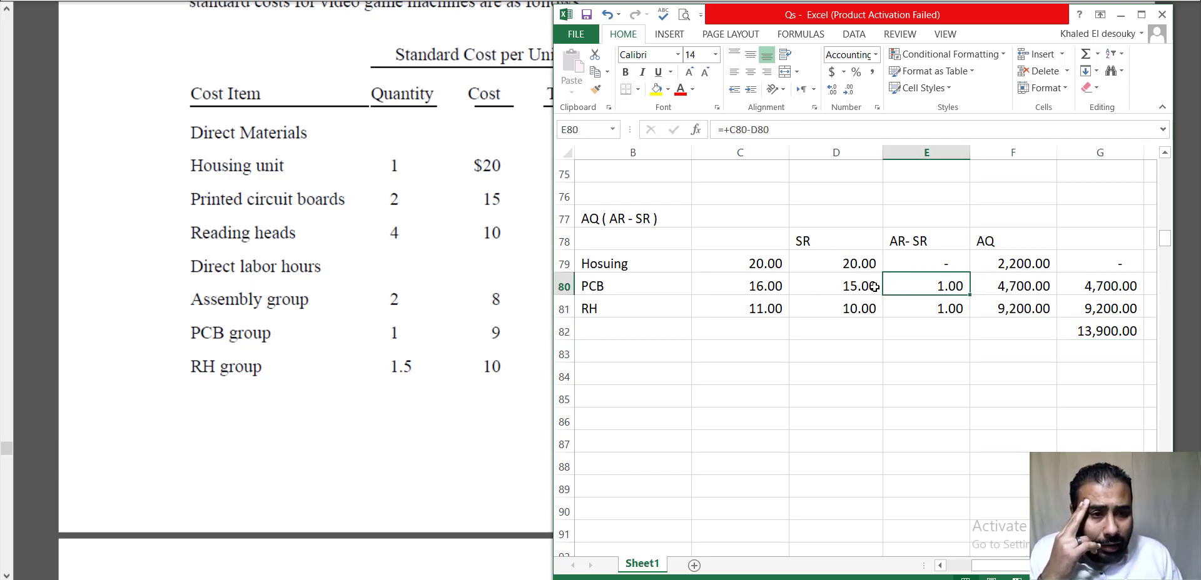
click(765, 282)
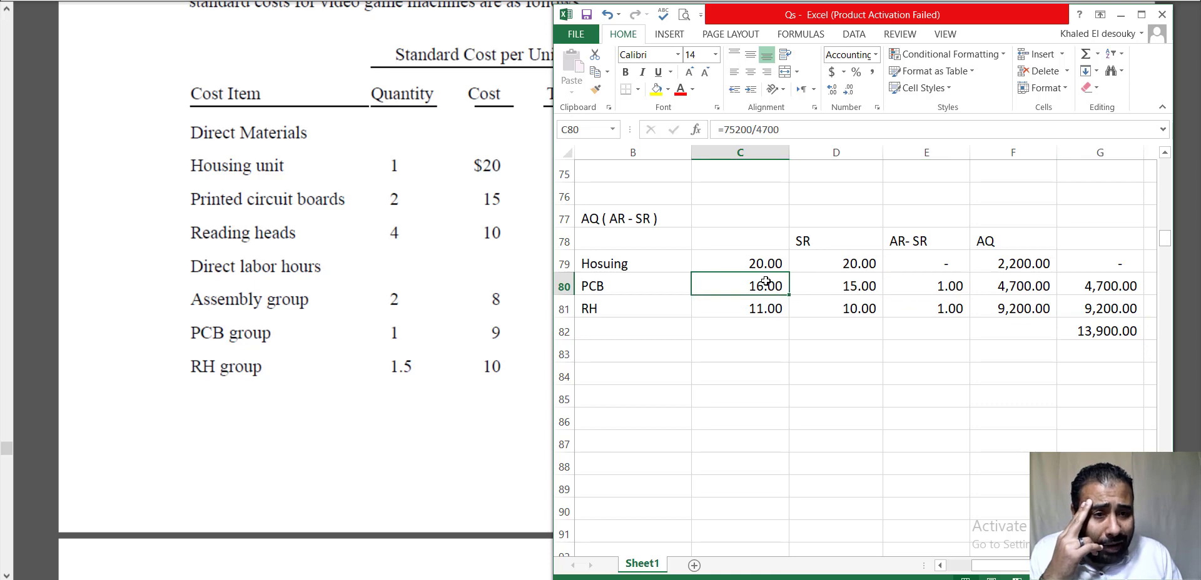
drag(766, 282, 834, 275)
click(768, 308)
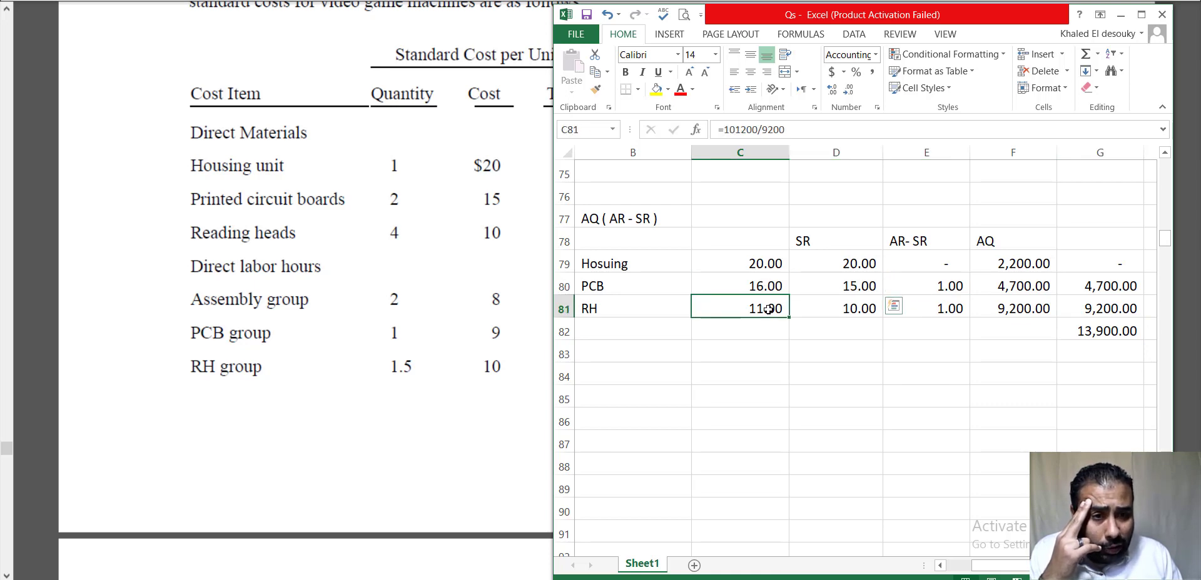
click(912, 308)
click(740, 244)
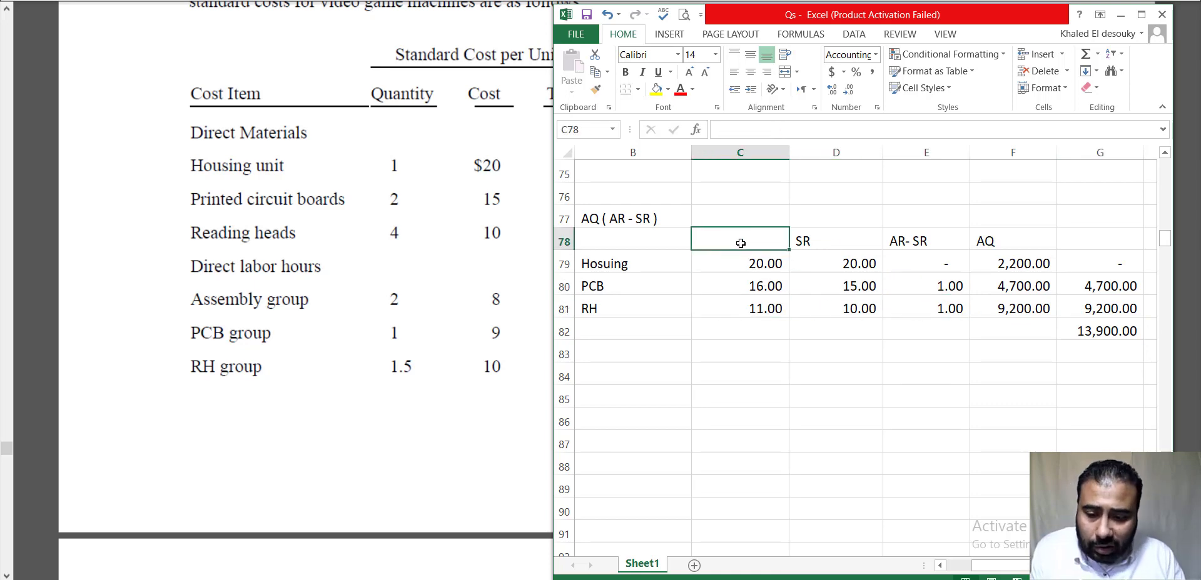
text(AR3)
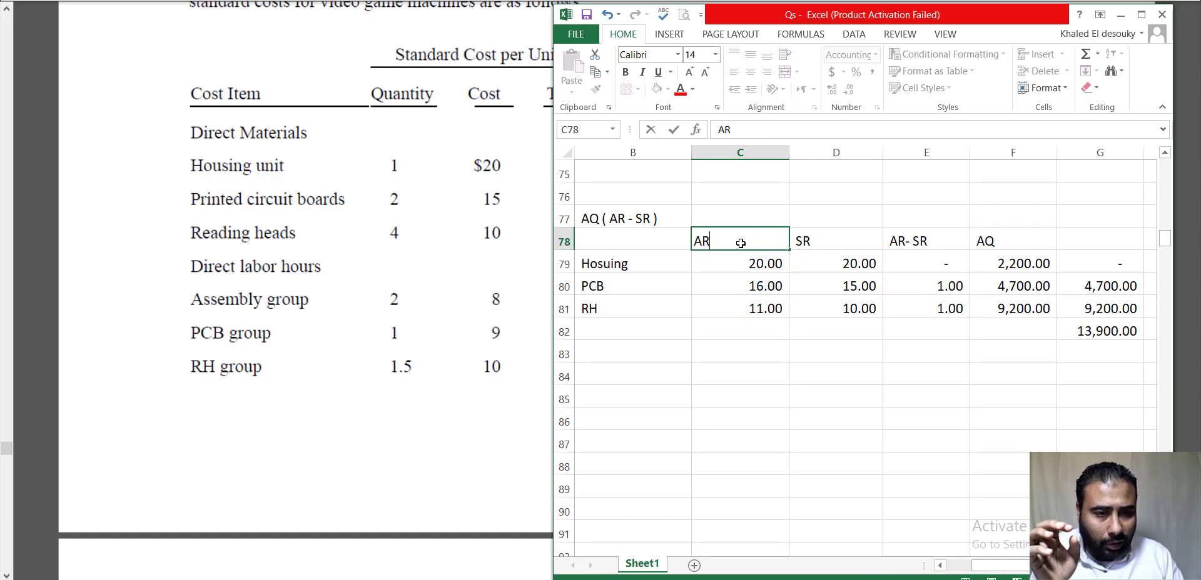
key(Return)
Label the PCB and RH price variances "Uf" in H80 and H81, and the total "UF" in H82.
click(1107, 286)
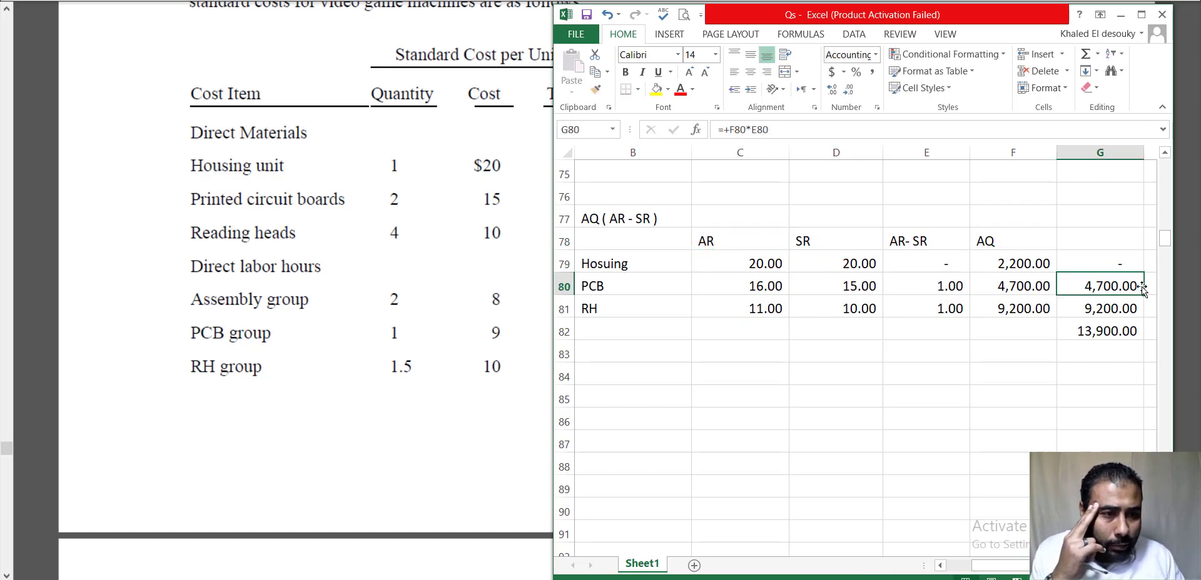
click(1148, 286)
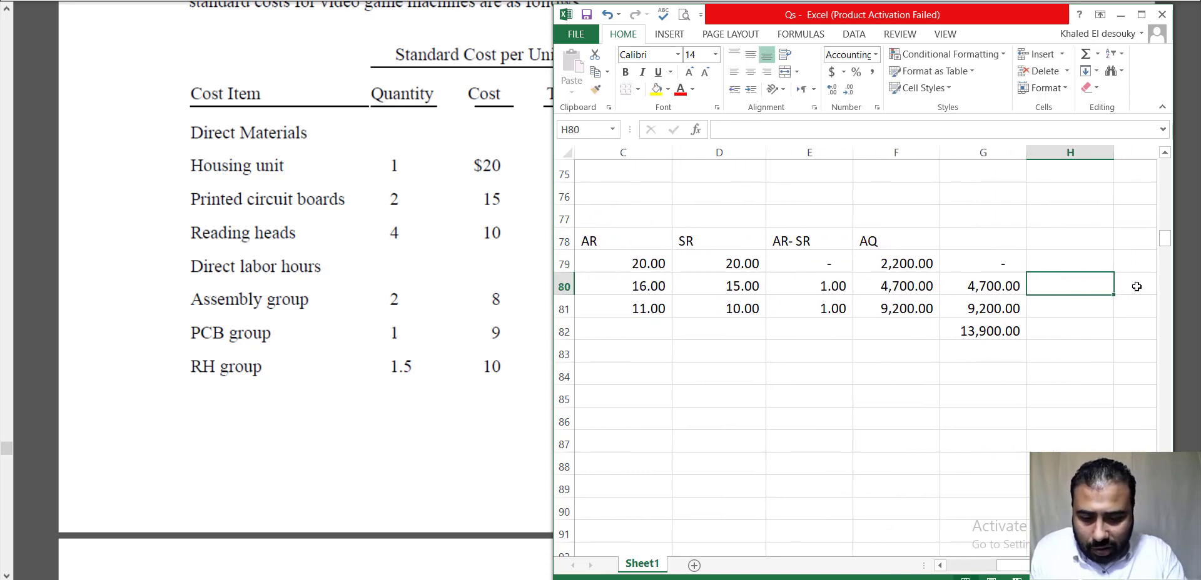
text(Uf)
key(Return)
text(U)
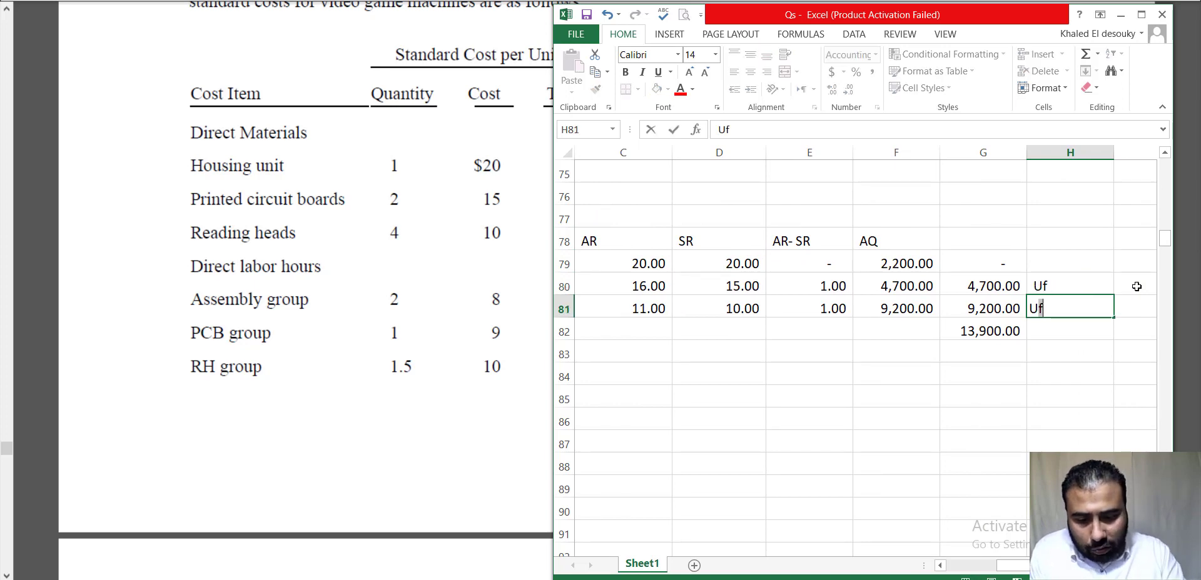
key(Return)
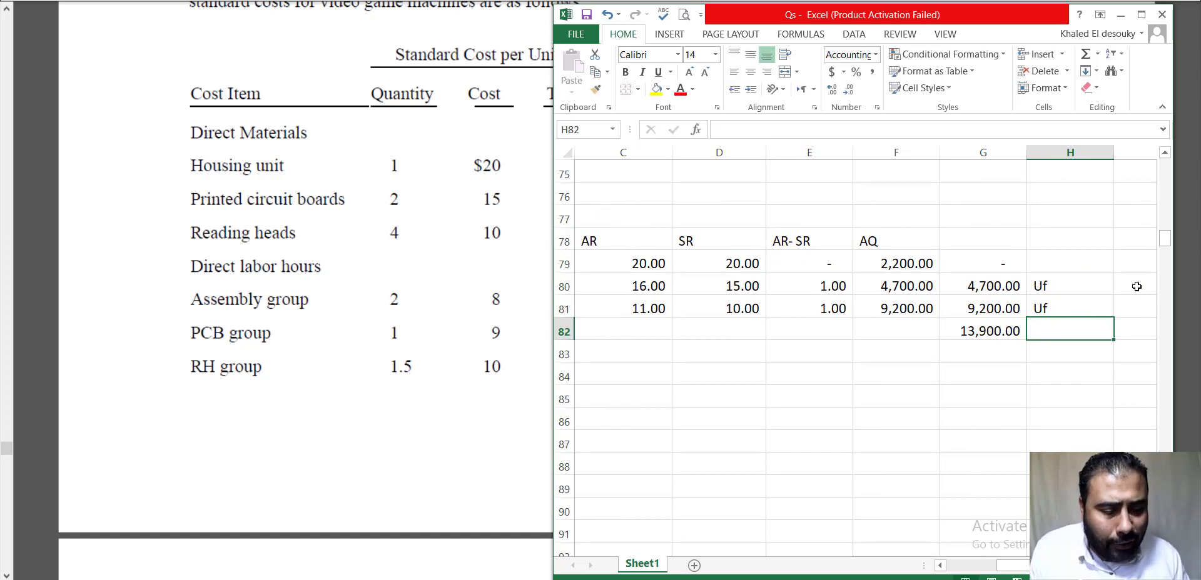
text(UF)
key(Return)
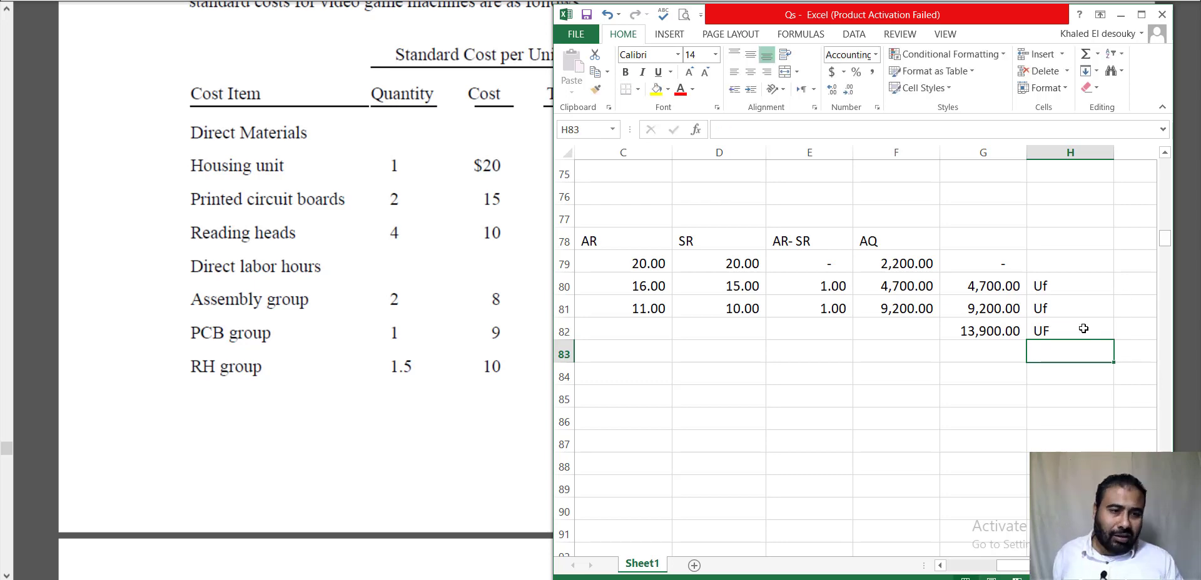
Compare the price variance total with Question 10's options in the question document, highlighting answer D, and recheck the worksheet figures.
drag(1083, 329, 991, 331)
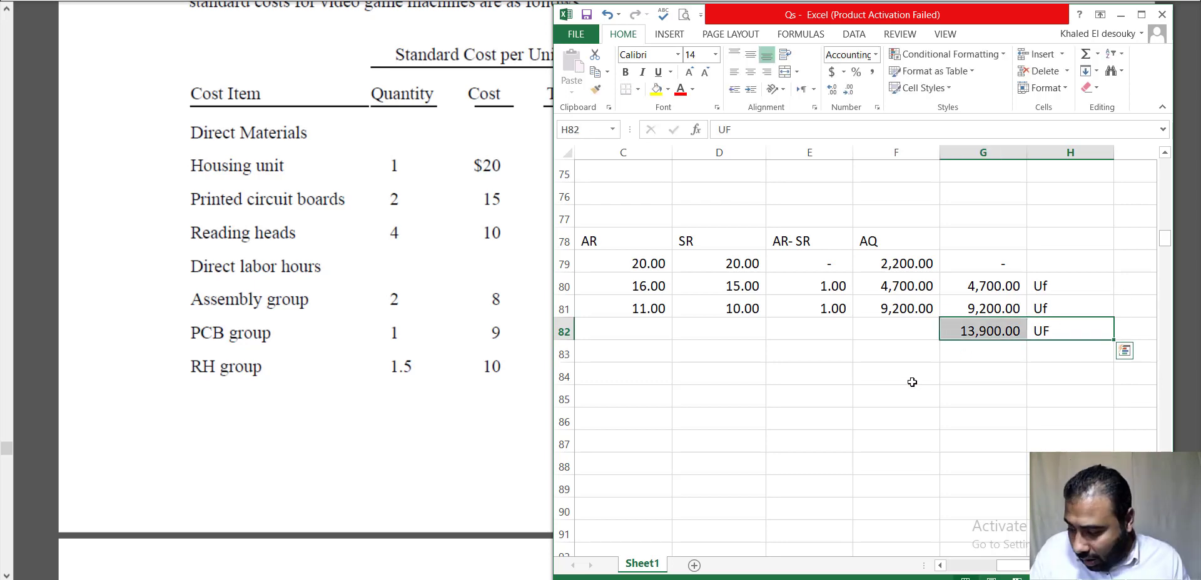
click(523, 309)
scroll(404, 278, down, 15)
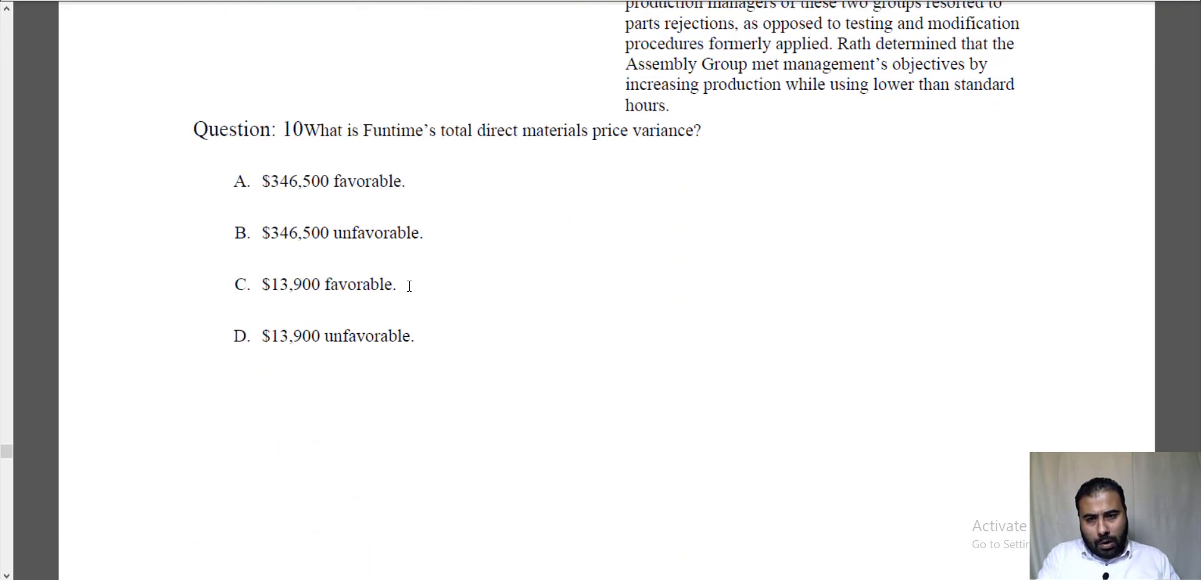
drag(272, 280, 382, 340)
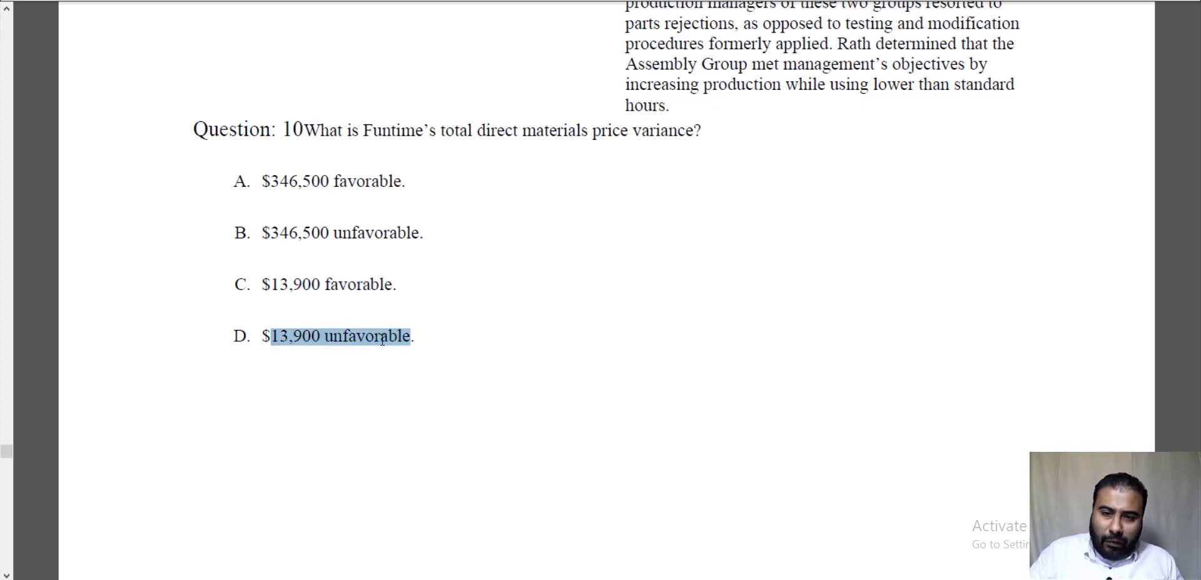
key(alt+Tab)
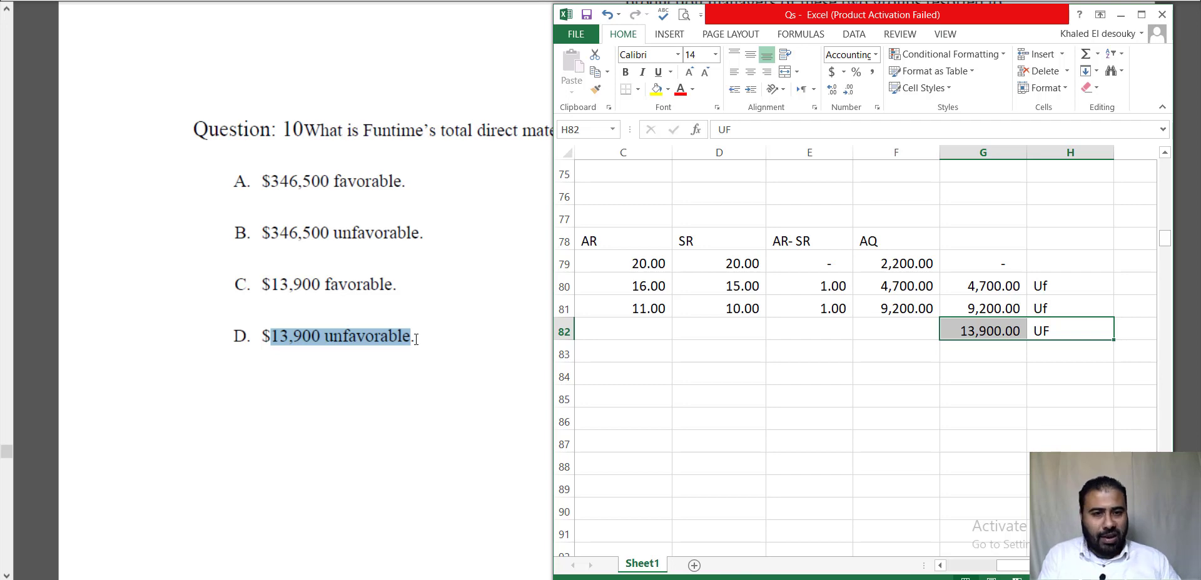
drag(628, 263, 863, 295)
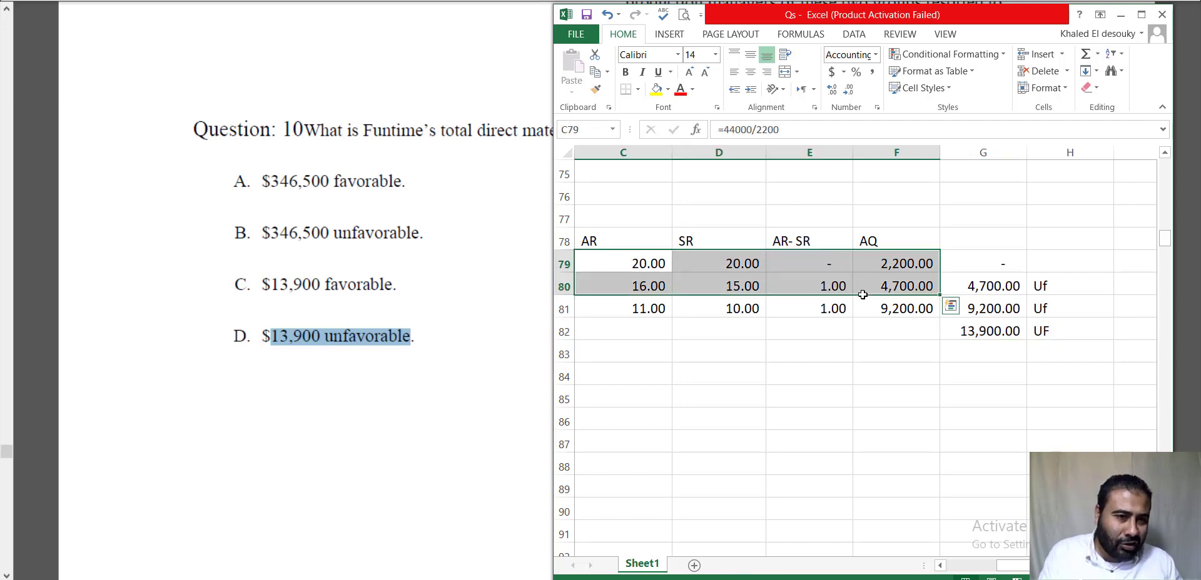
Switch to the question document, go to Question 11 and highlight "total direct materials quantity variance".
click(333, 224)
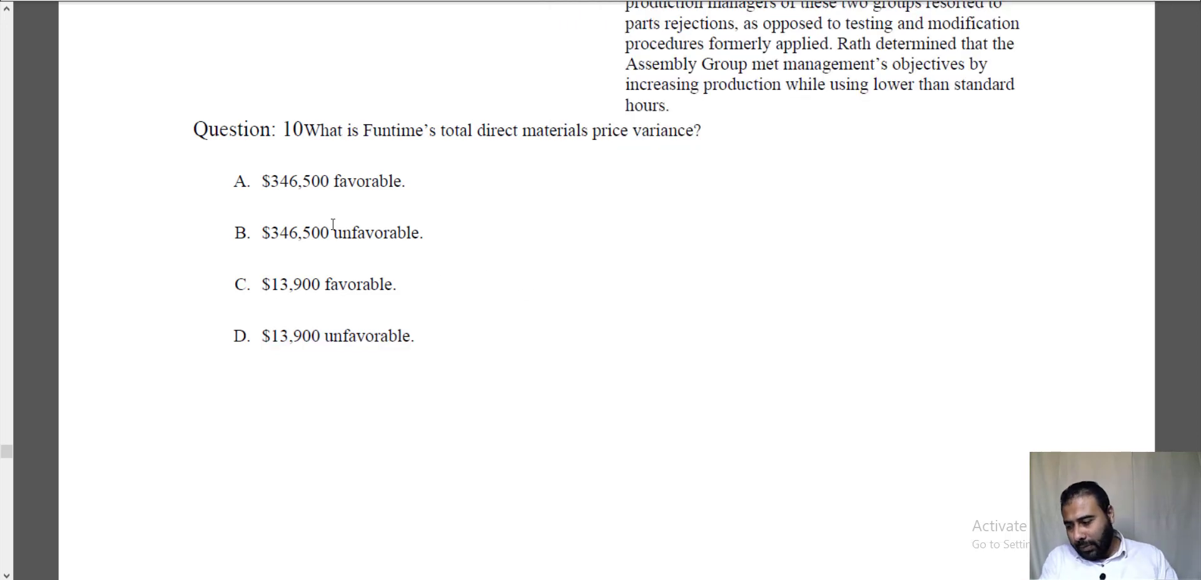
scroll(333, 224, down, 15)
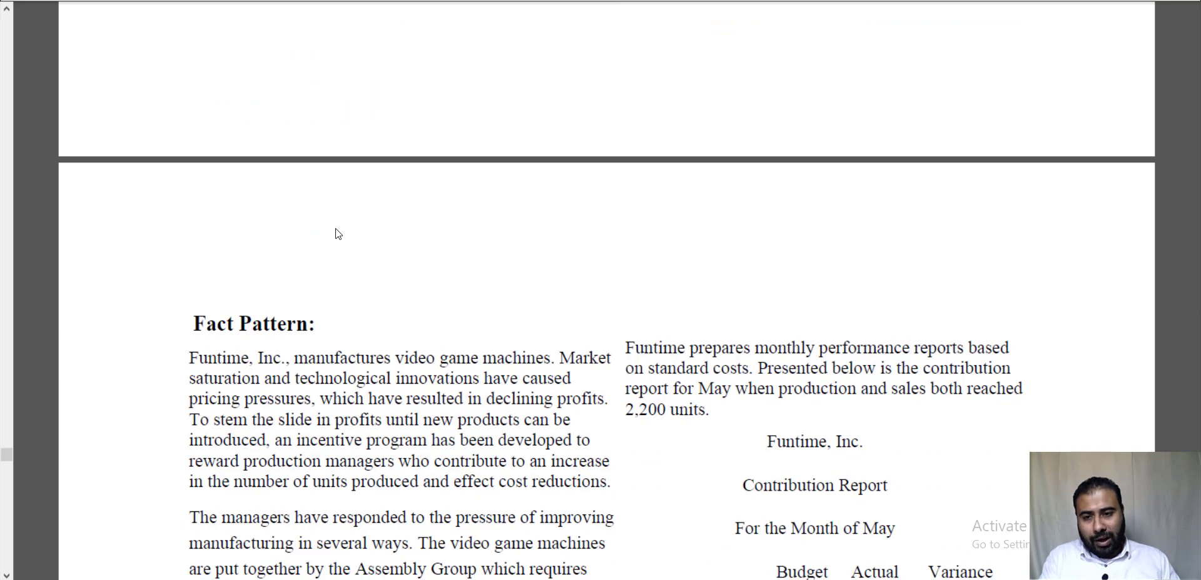
scroll(335, 230, down, 20)
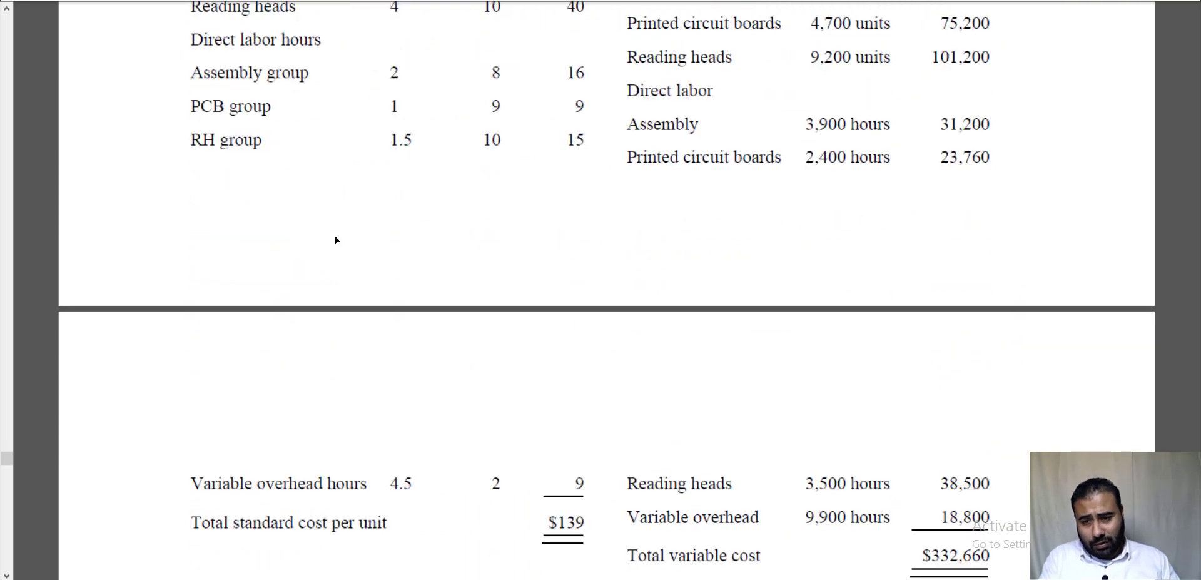
scroll(335, 243, down, 7)
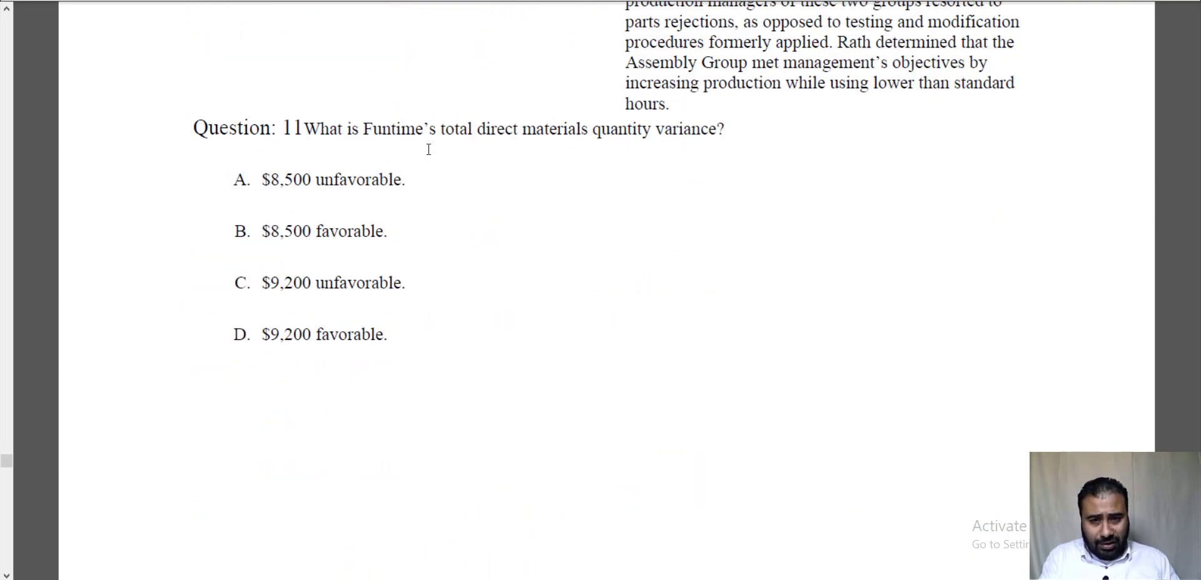
drag(441, 124, 683, 137)
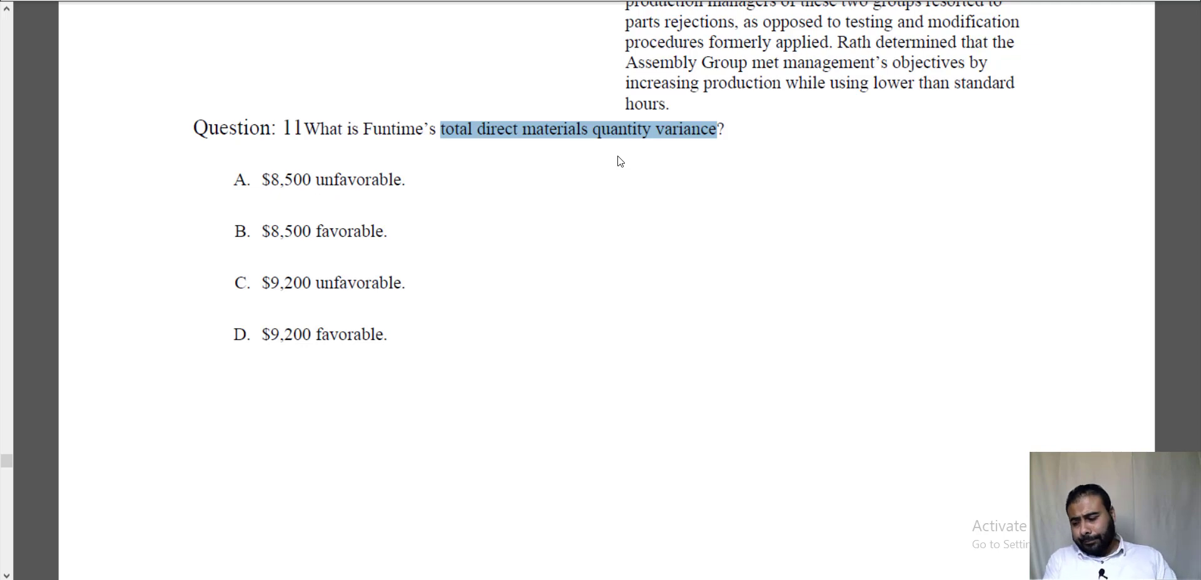
Switch back to the Excel worksheet and enter the quantity variance formula label "SR ( AQ - SQ )" in C83.
key(alt+Tab)
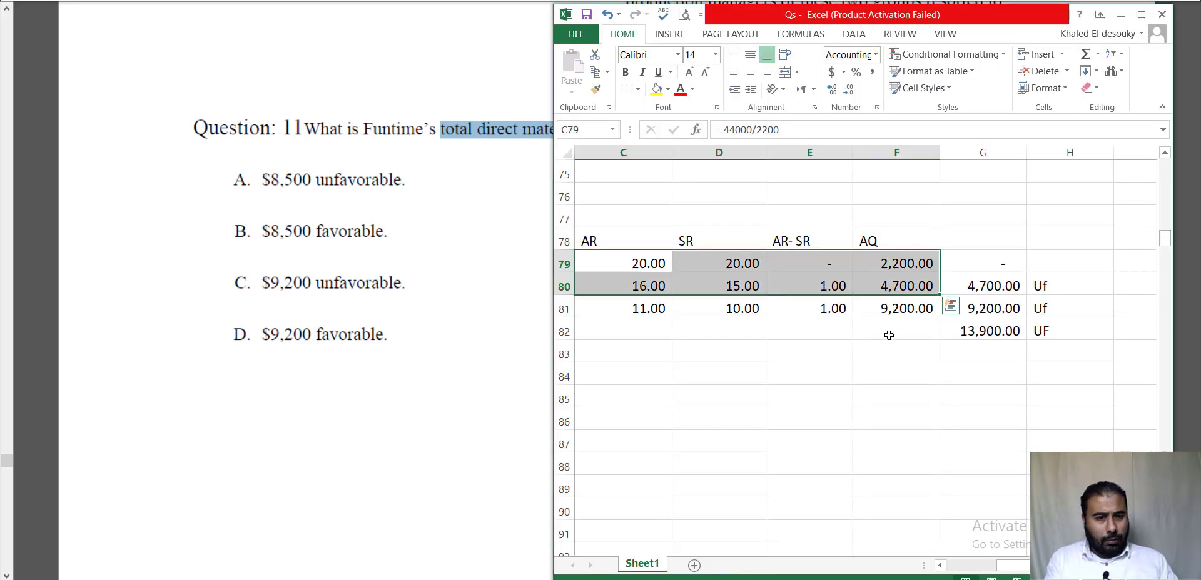
click(892, 346)
click(614, 352)
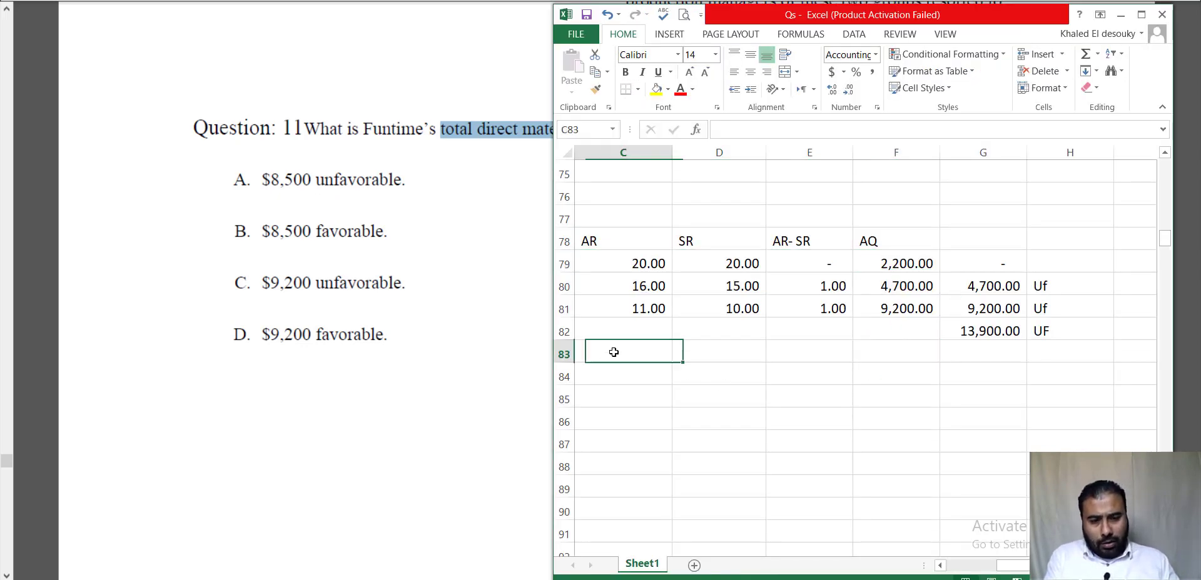
text(S)
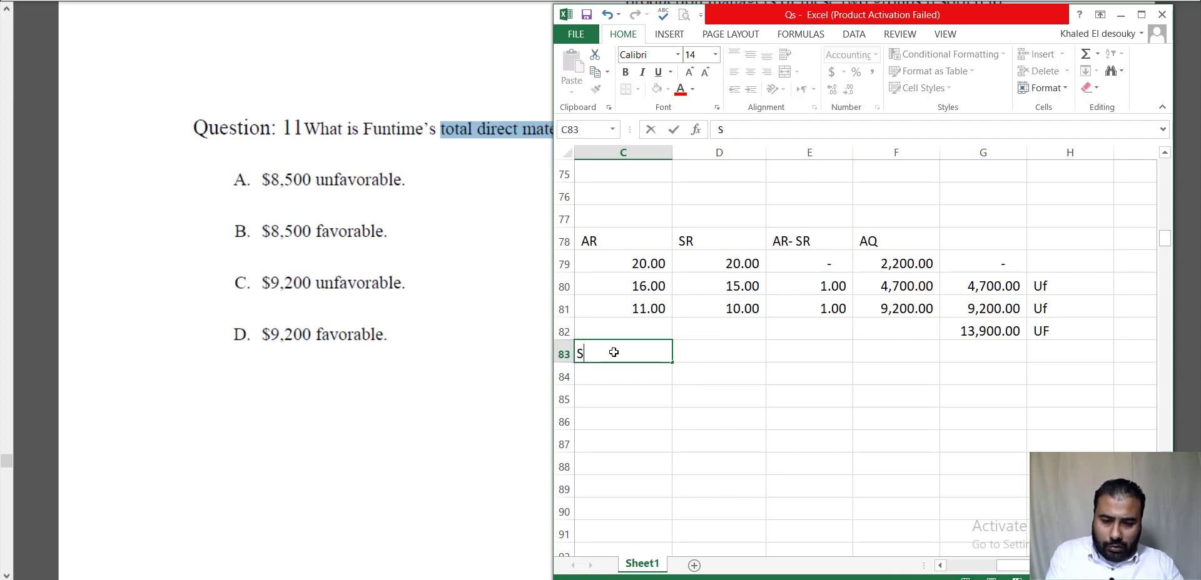
text(R ( AQ - SQ)
key(Return)
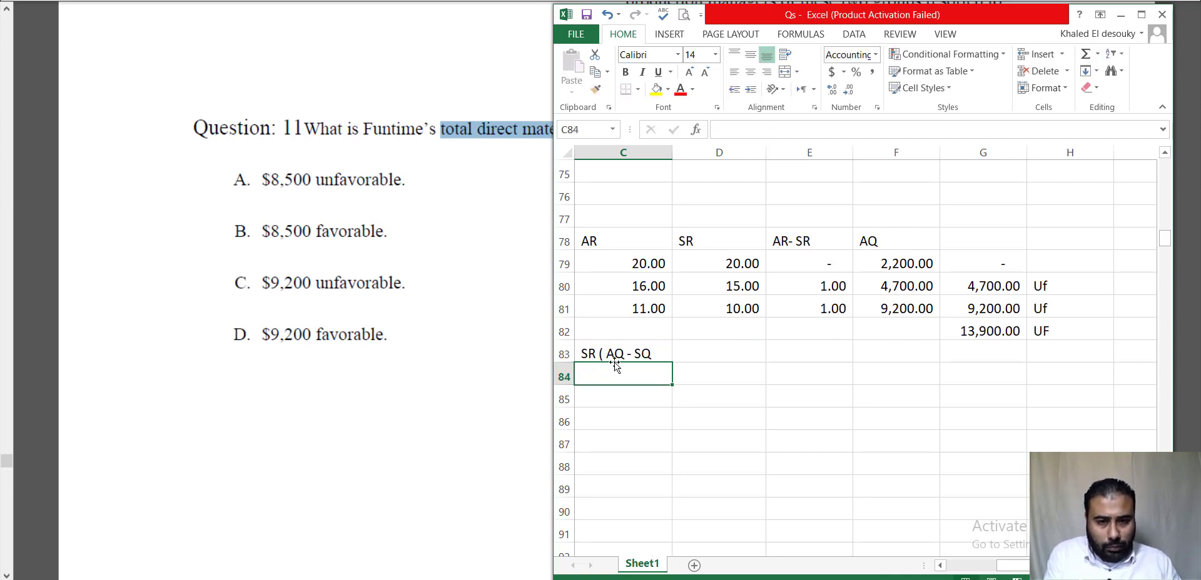
click(614, 354)
double_click(661, 348)
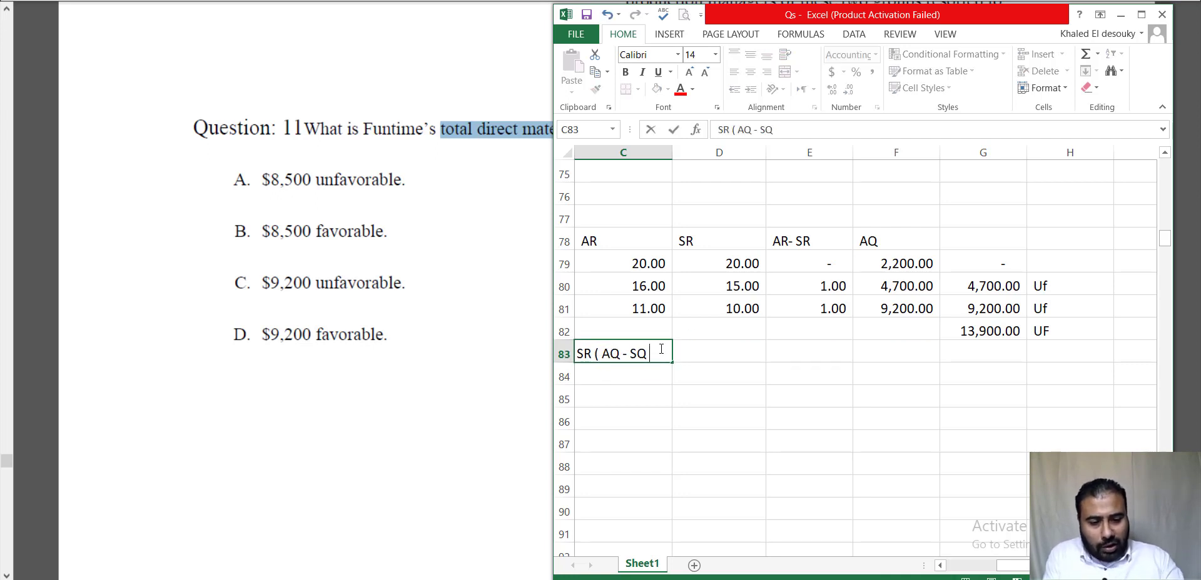
text())
key(Return)
Copy the material labels Hosuing, PCB and RH from B79:B81 into B85:B87.
drag(680, 315, 475, 305)
drag(623, 261, 639, 309)
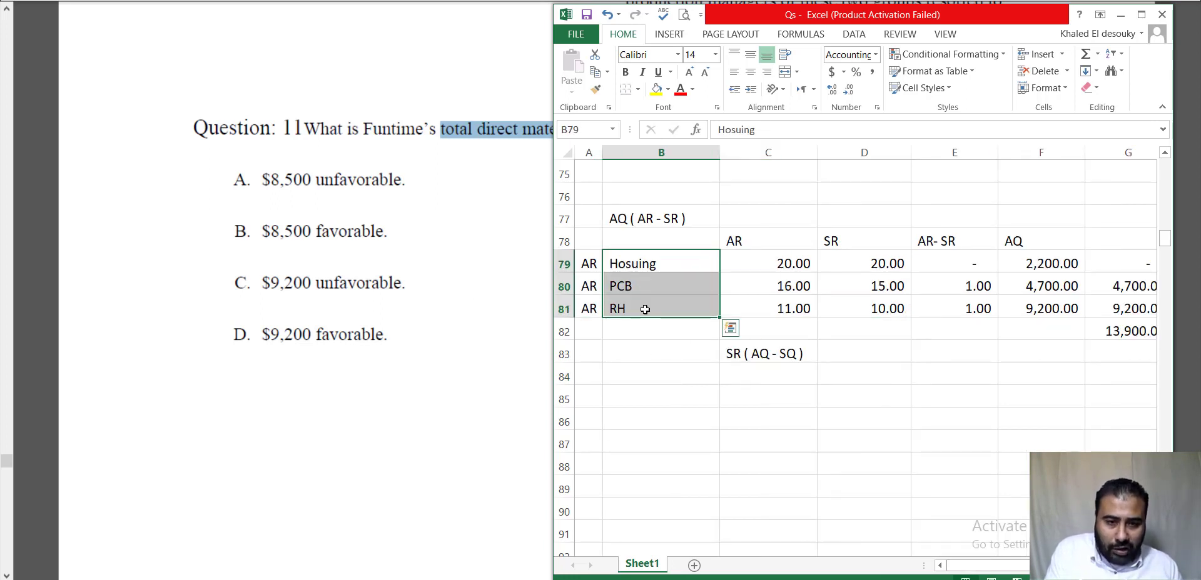
click(729, 329)
click(654, 263)
drag(654, 264, 651, 313)
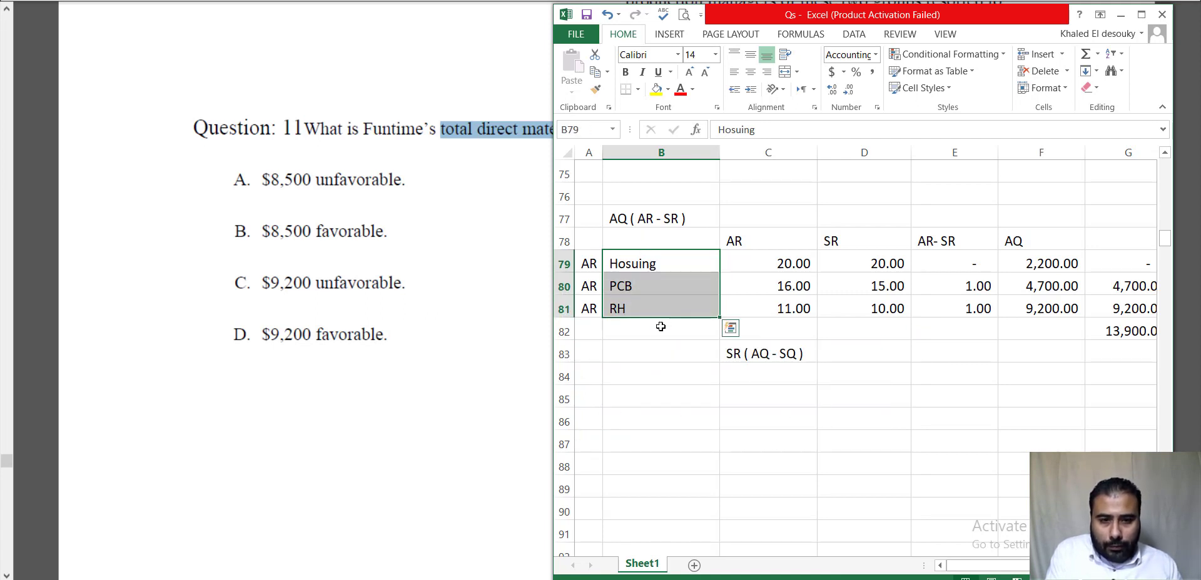
key(ctrl+c)
click(670, 400)
key(ctrl+v)
click(672, 402)
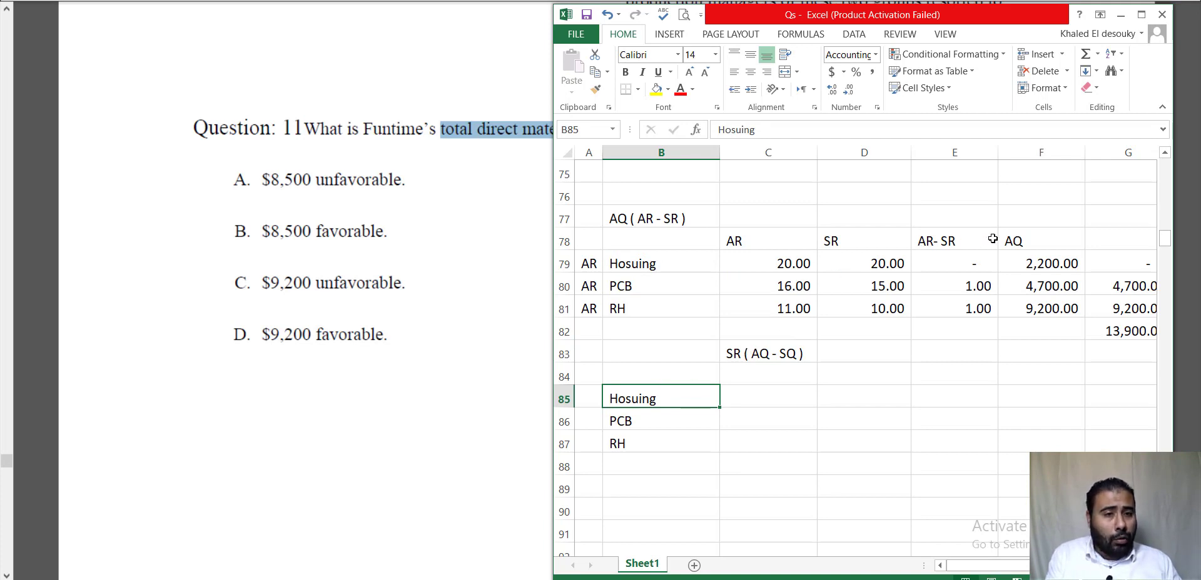
Review the standard rates for Hosuing, PCB and RH in D79:D81 of the price variance table.
click(882, 260)
click(883, 286)
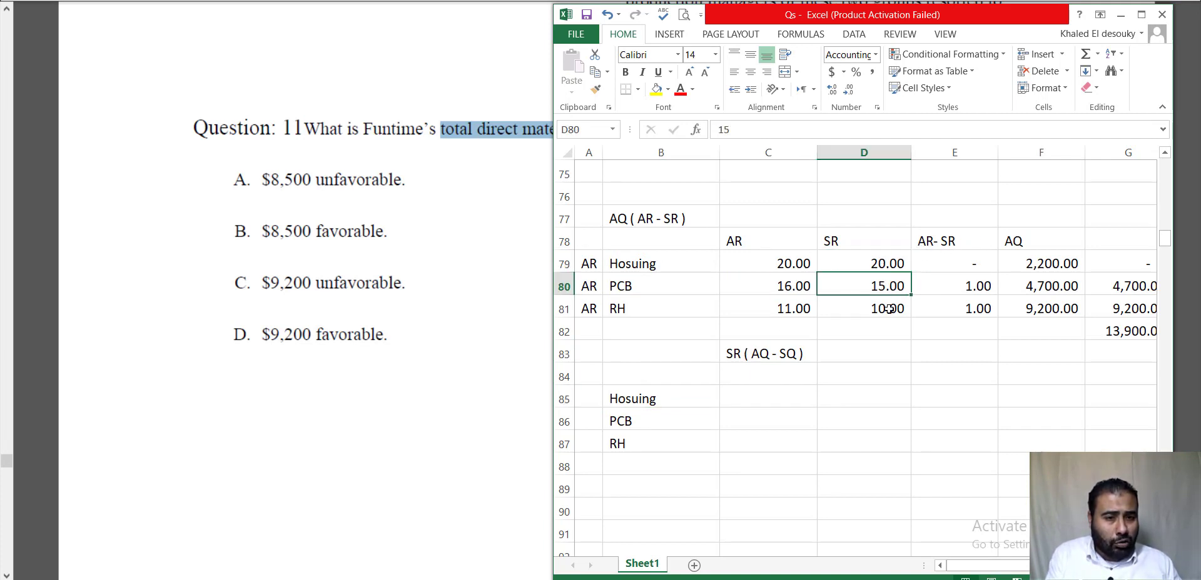
click(888, 308)
click(805, 368)
click(791, 429)
click(772, 396)
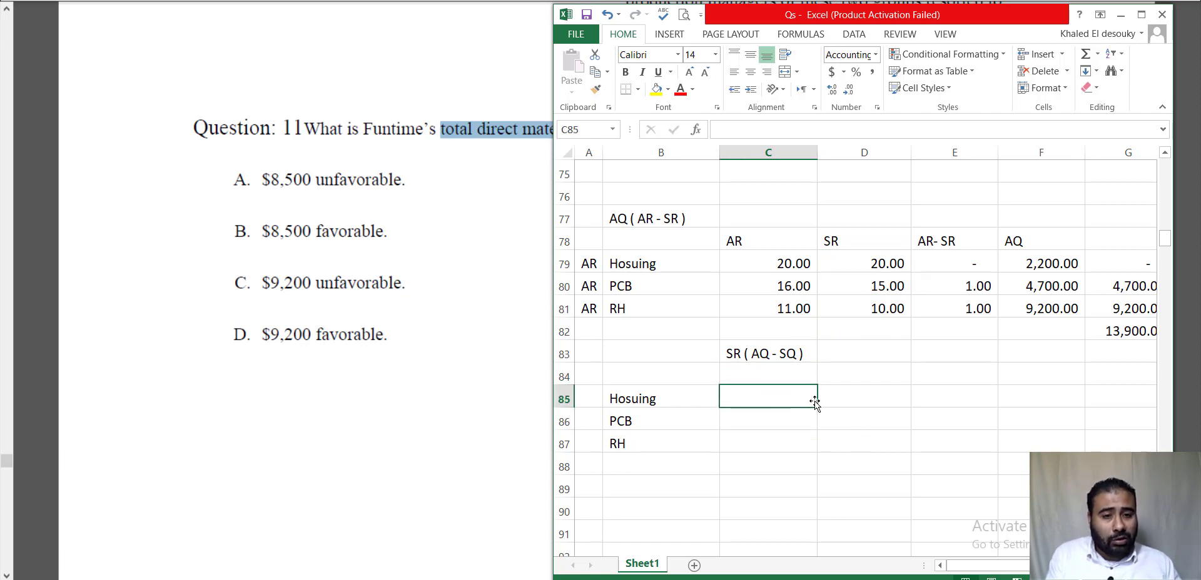
Switch to the question document and check the actual direct material quantities in the May Usage Report.
click(440, 201)
scroll(618, 221, up, 18)
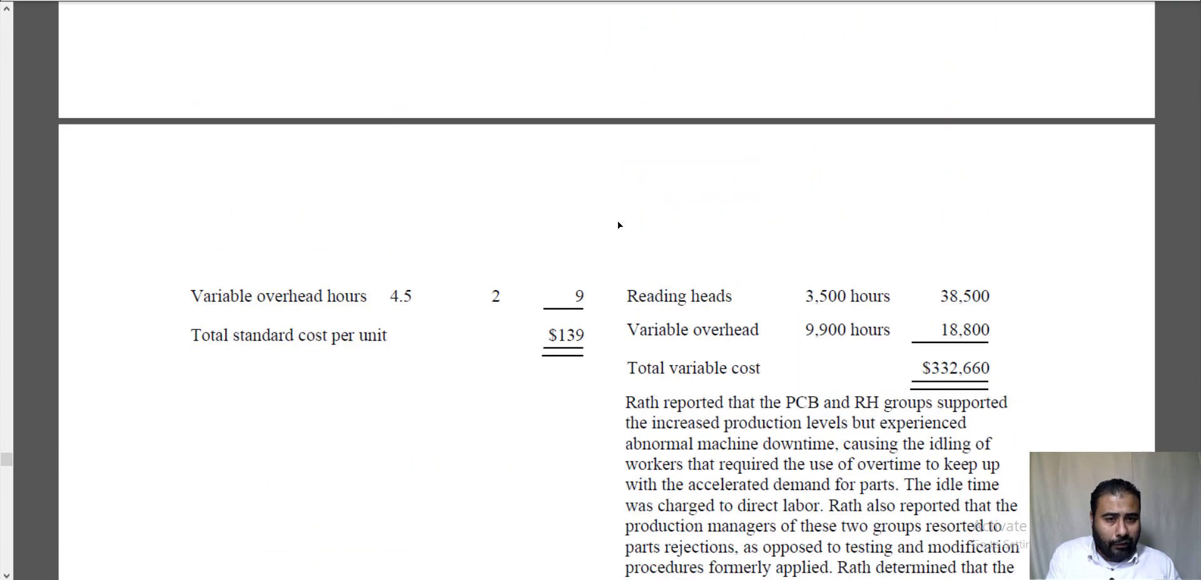
double_click(823, 178)
drag(820, 211, 851, 212)
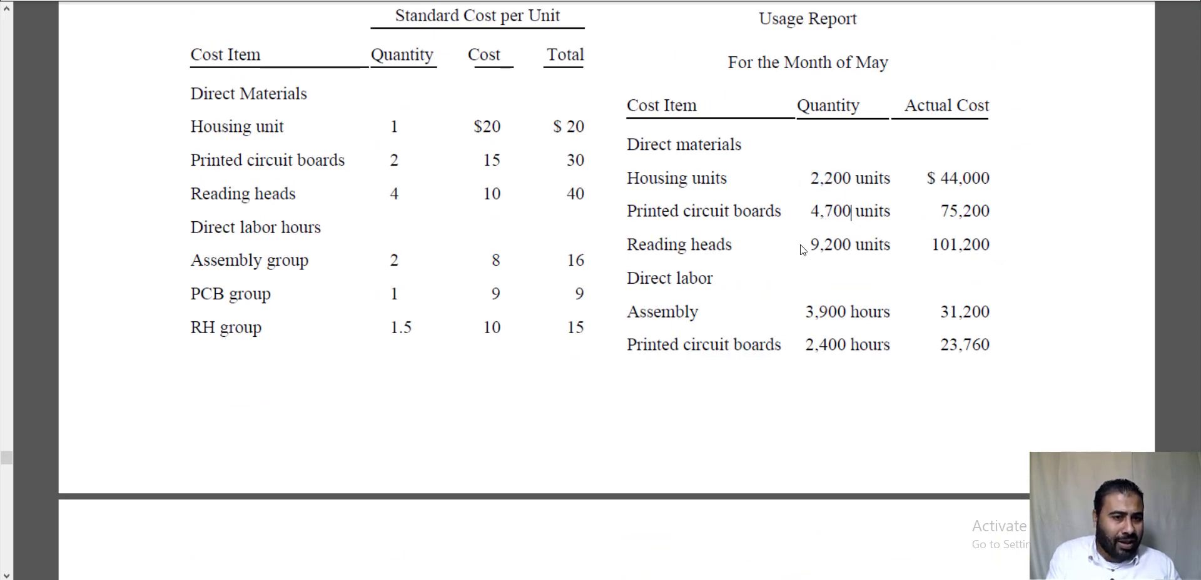
drag(852, 245, 781, 225)
click(840, 247)
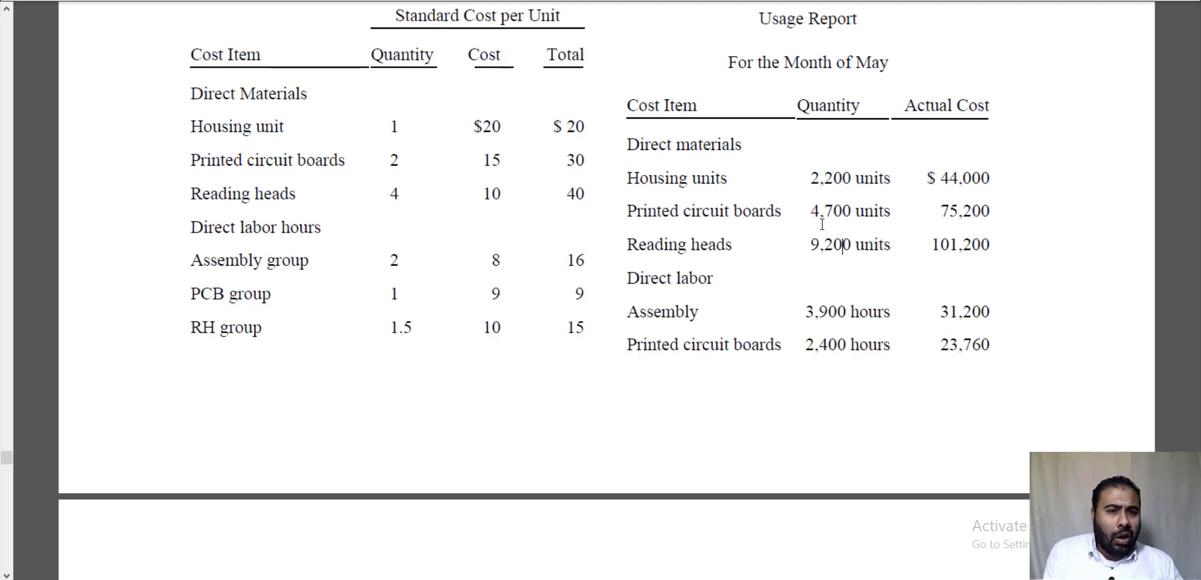
Check the actual units in the May contribution report and the standard quantity per unit of each direct material.
scroll(821, 224, up, 10)
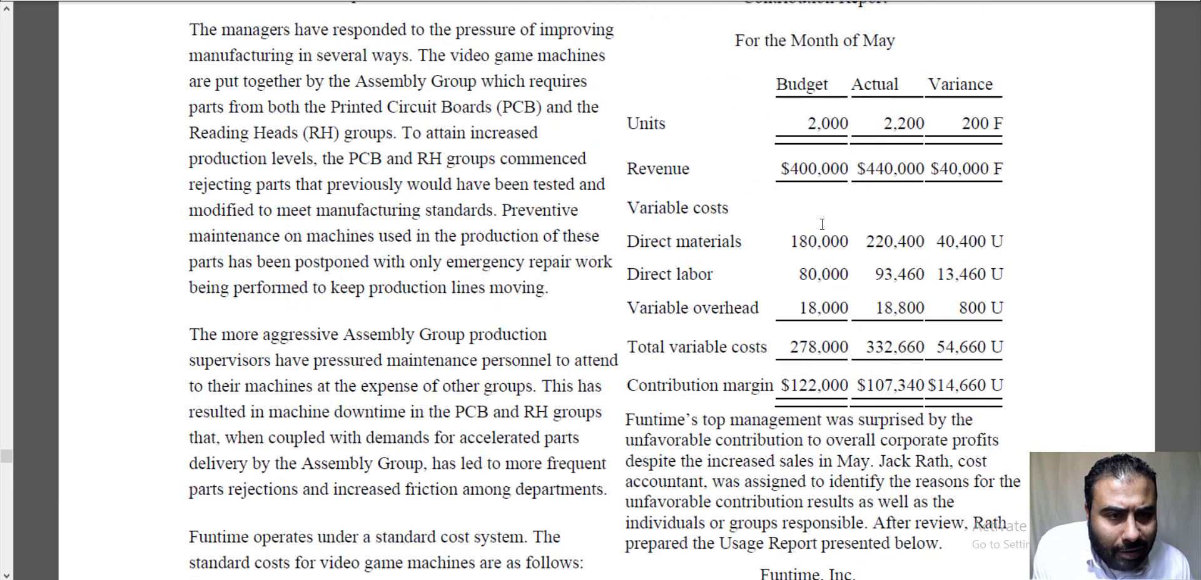
double_click(902, 130)
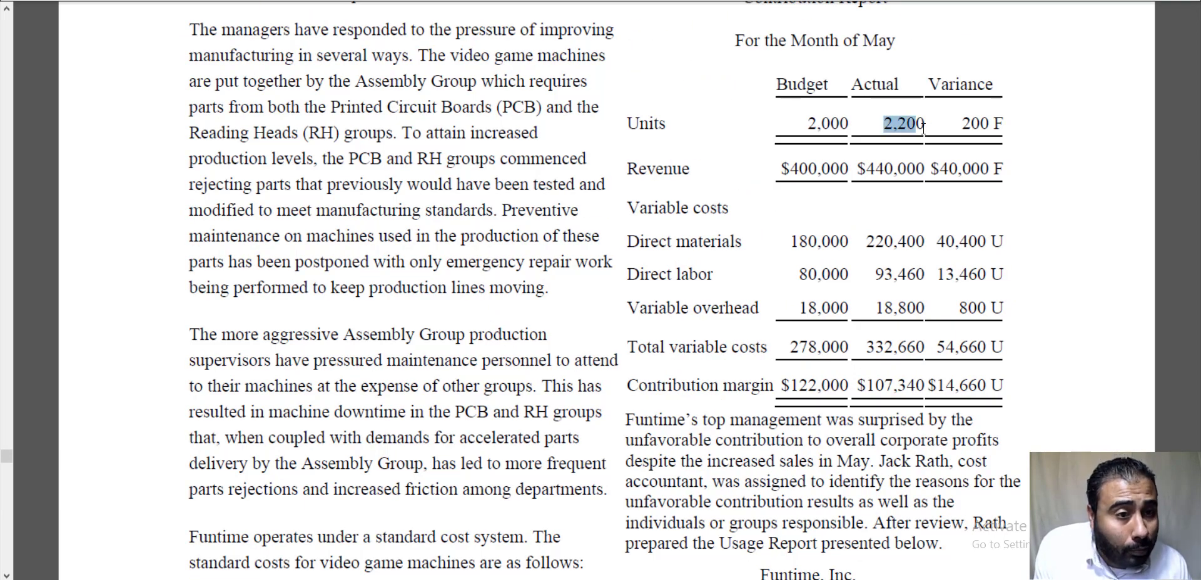
scroll(882, 169, down, 10)
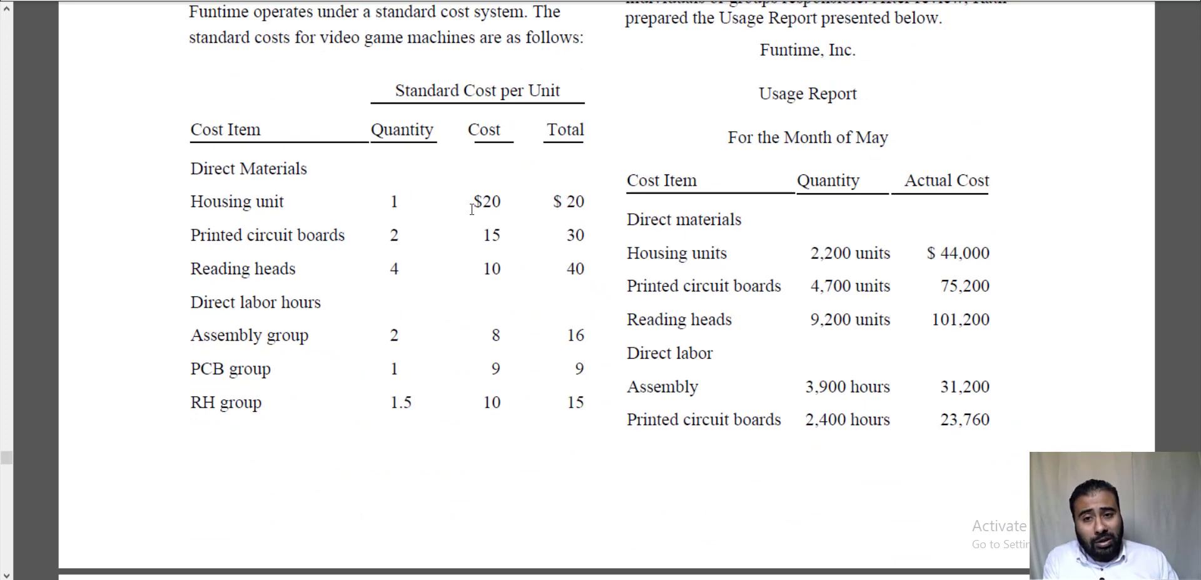
double_click(392, 202)
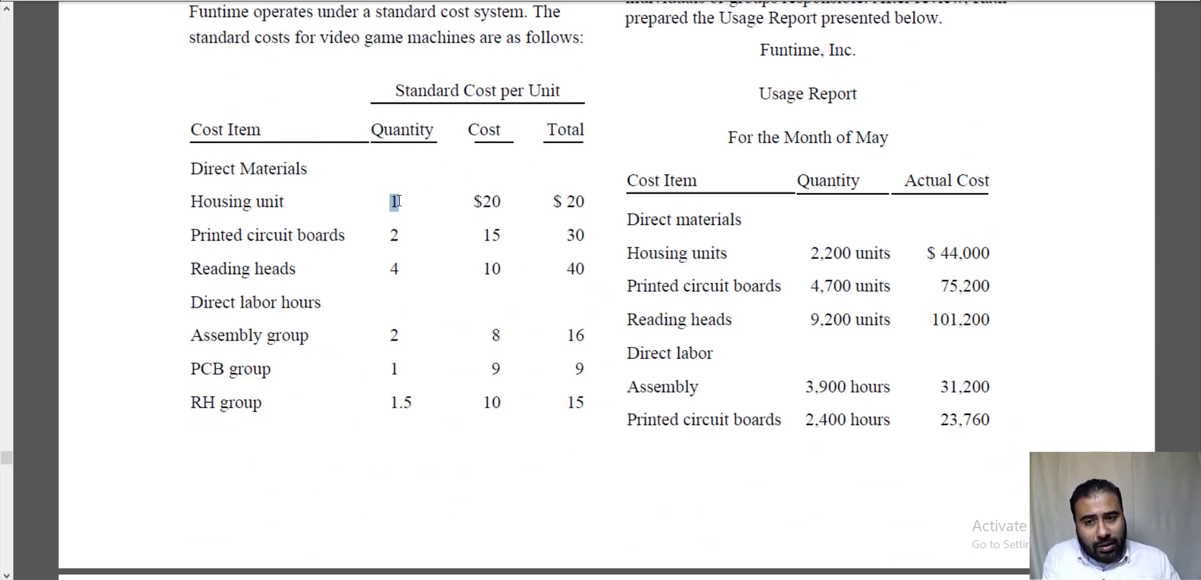
double_click(405, 236)
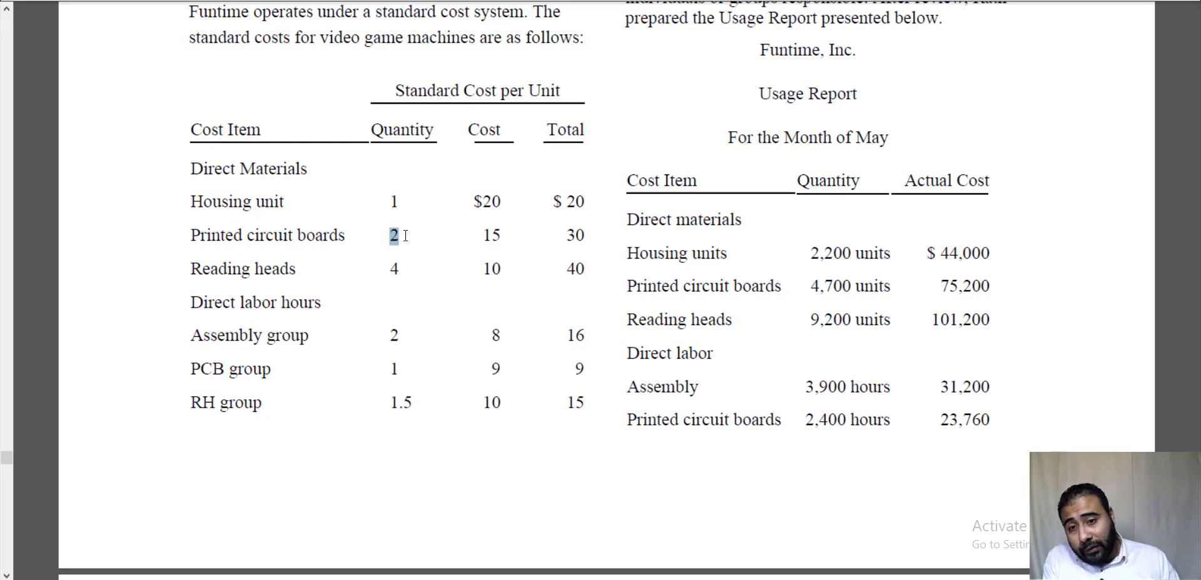
double_click(389, 271)
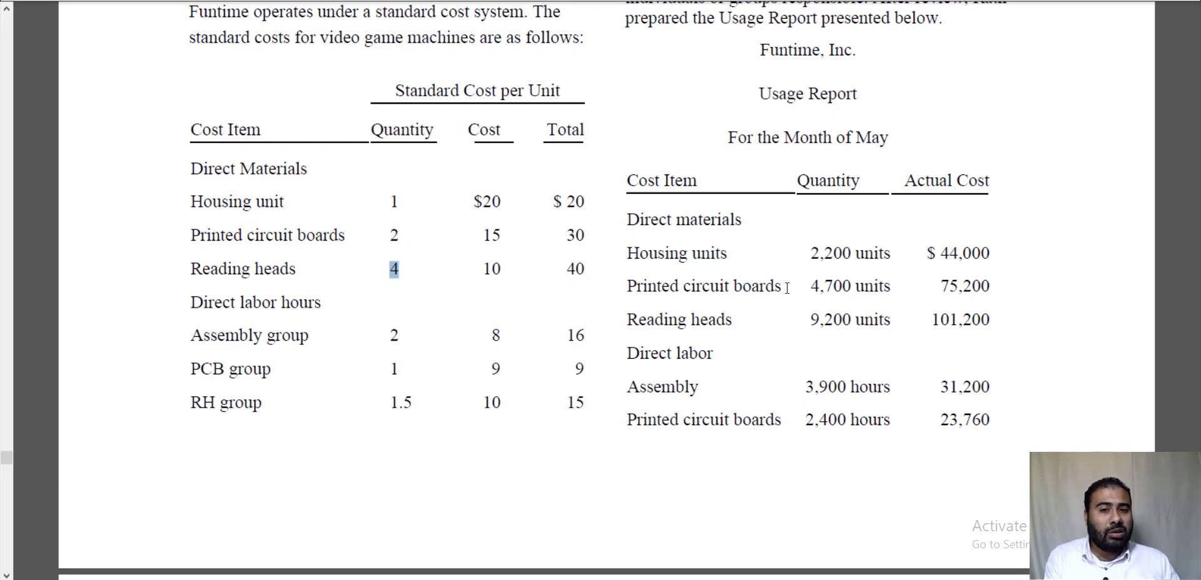
Switch back to the Excel worksheet and enter the column heading "Sq" in C84.
key(alt+Tab)
click(591, 394)
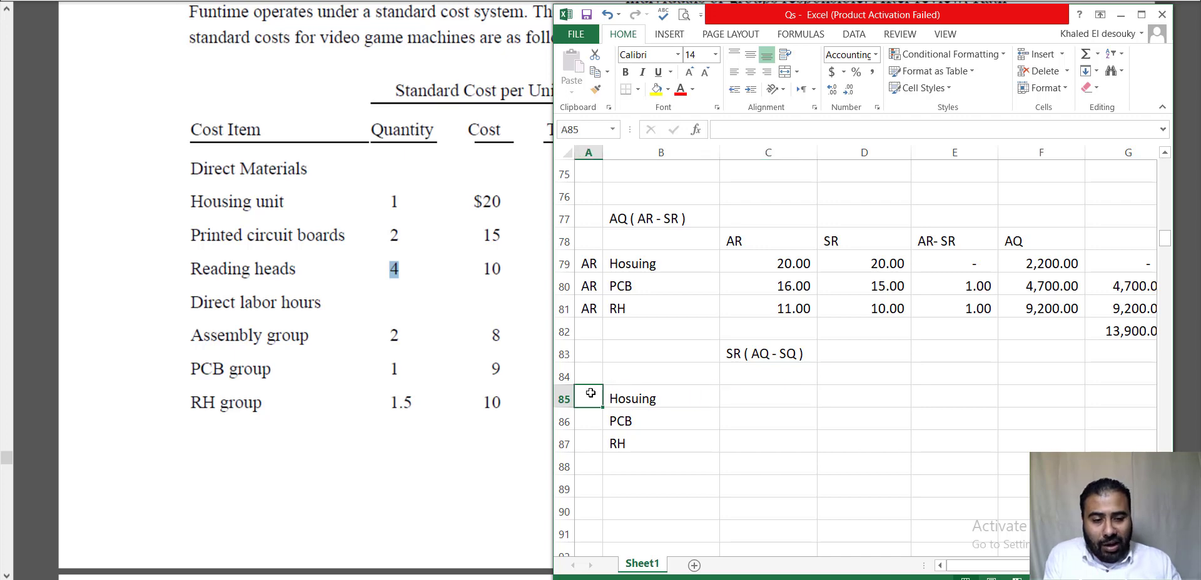
key(Right)
key(Right)
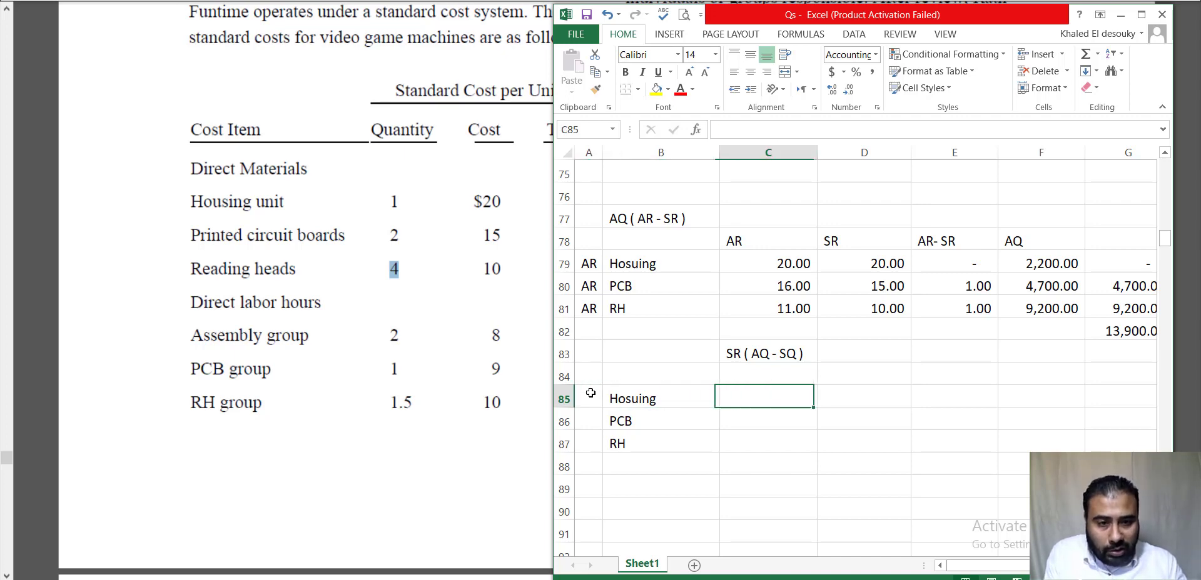
text(SQ)
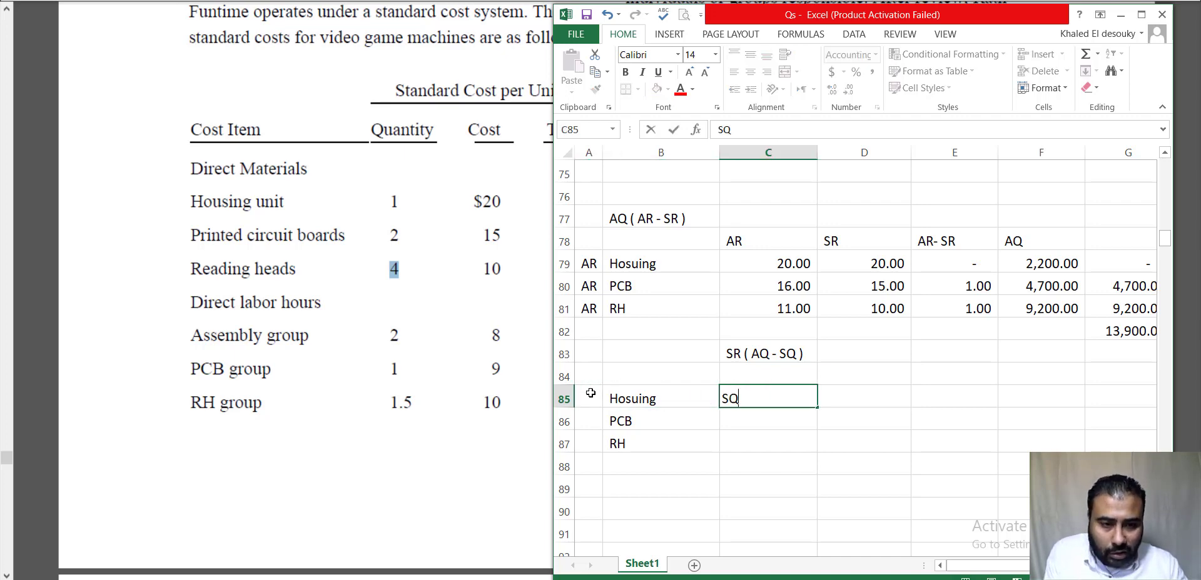
key(Return)
click(758, 377)
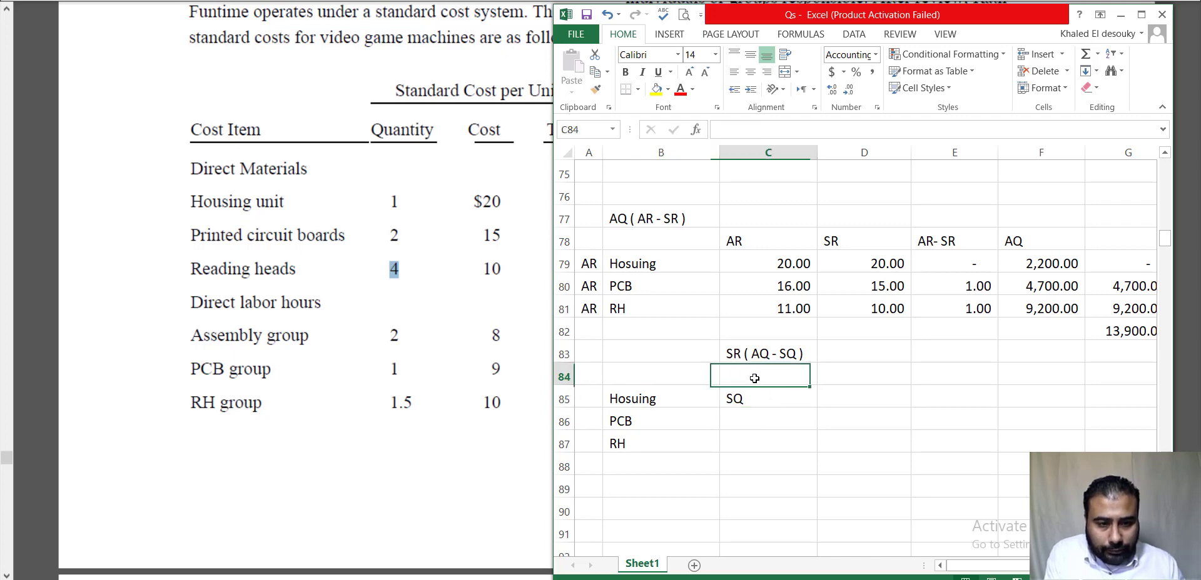
text(Sq)
key(Return)
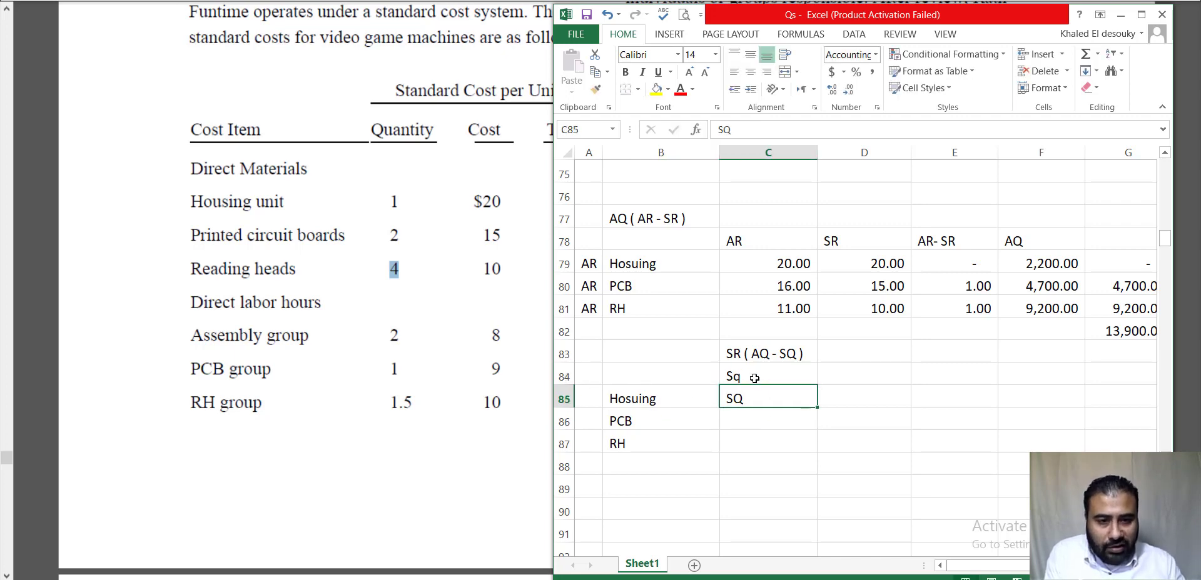
Calculate the standard quantities for Hosuing as +2200*1 in C85 and PCB as +2200*2 in C86.
text(+22)
key(BackSpace)
text(200*1)
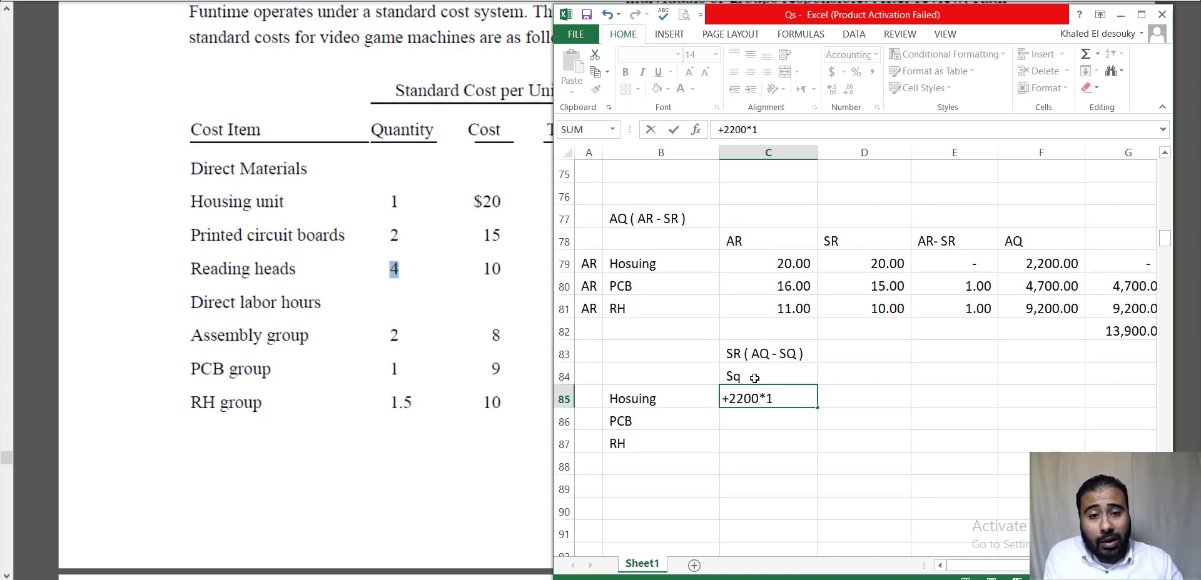
key(Return)
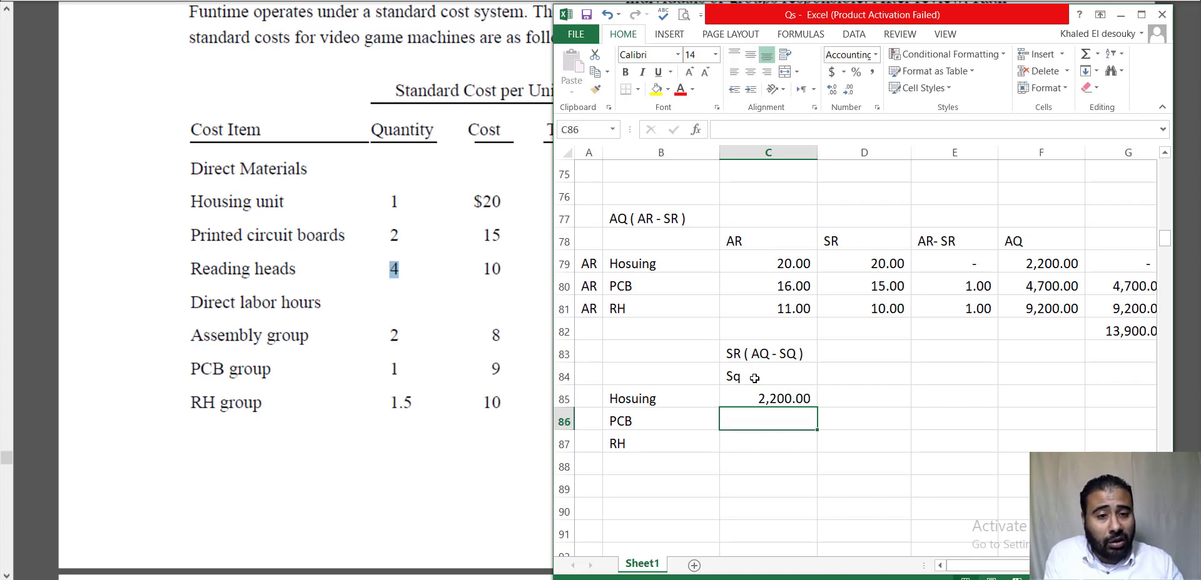
text(+22000)
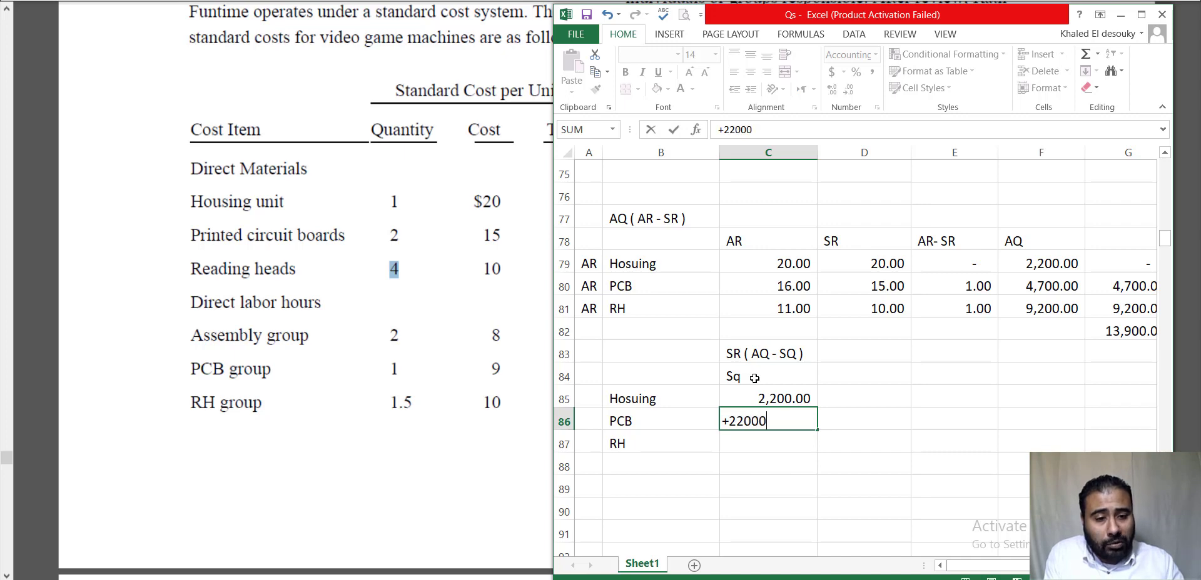
key(BackSpace)
text(*)
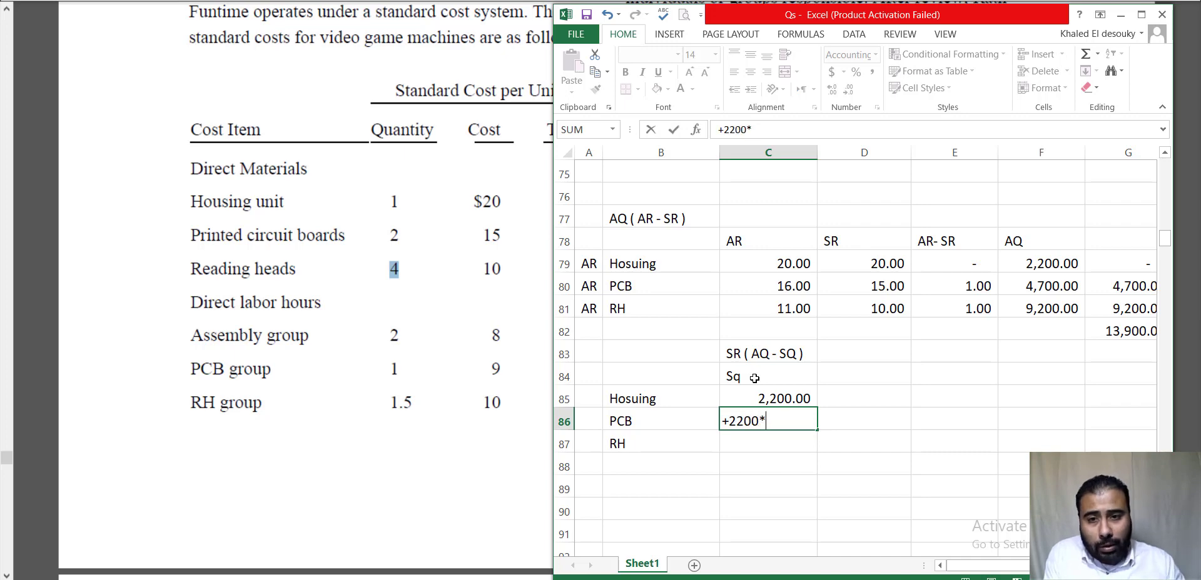
text(2)
key(Return)
Calculate the standard quantity for RH in C87 as +2200*4.
text(+)
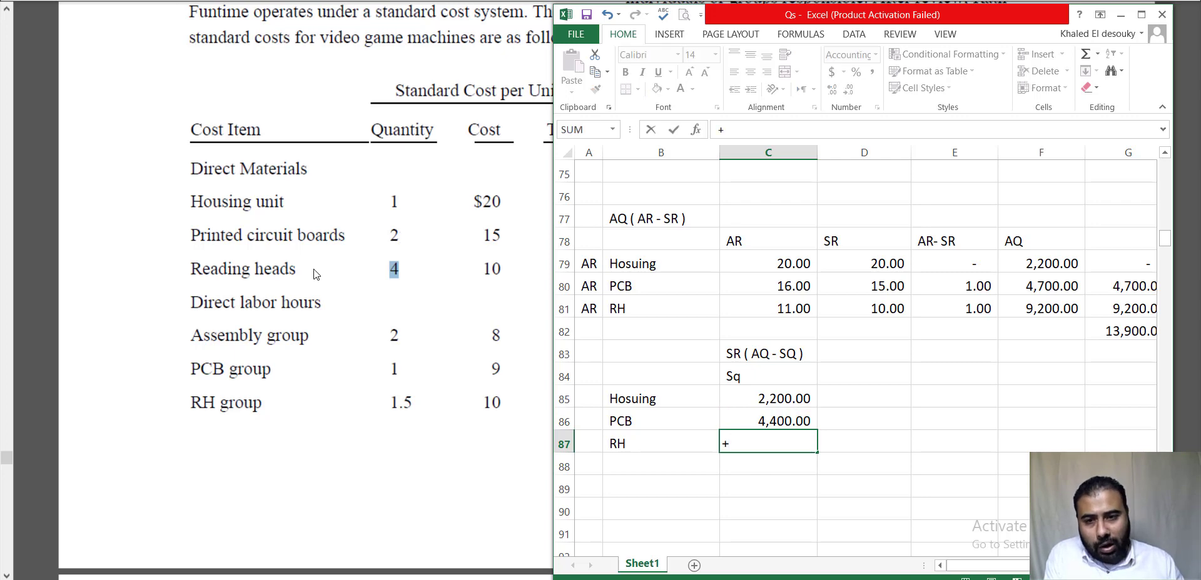
text(2200*)
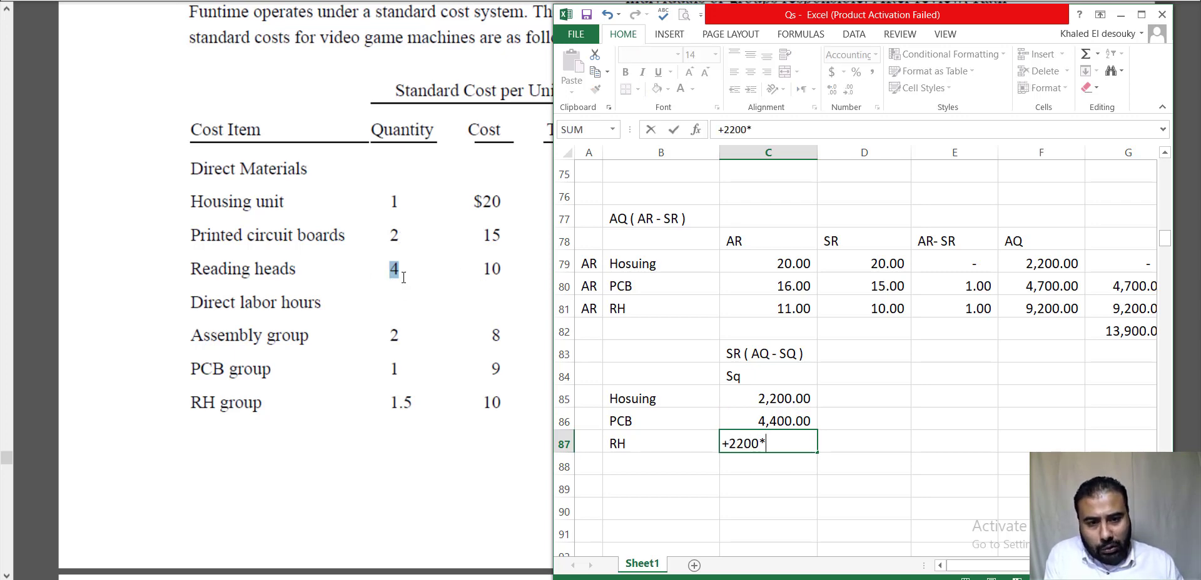
text(4)
key(Return)
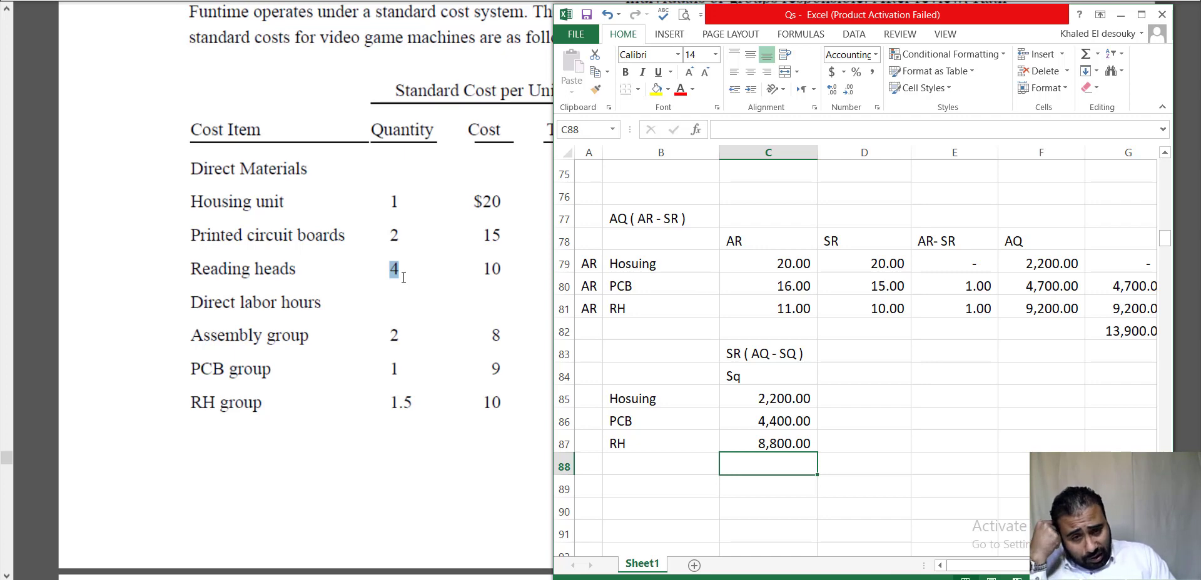
Add an "AQ" column from D84 with actual quantities 2200, 4700 and 9200 for Hosuing, PCB and RH.
click(863, 375)
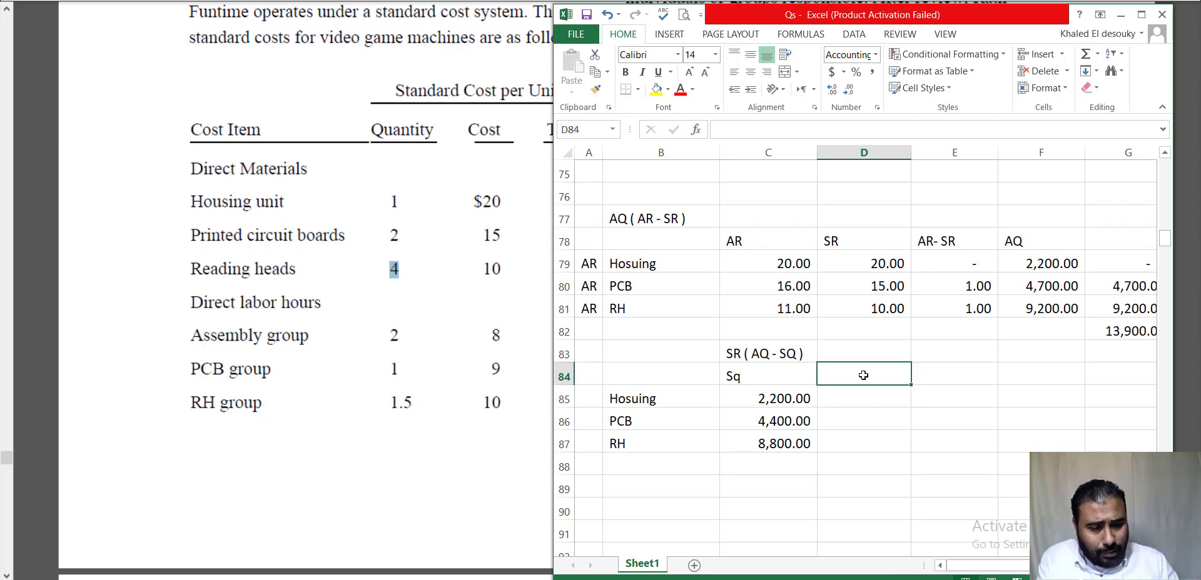
text(AQ)
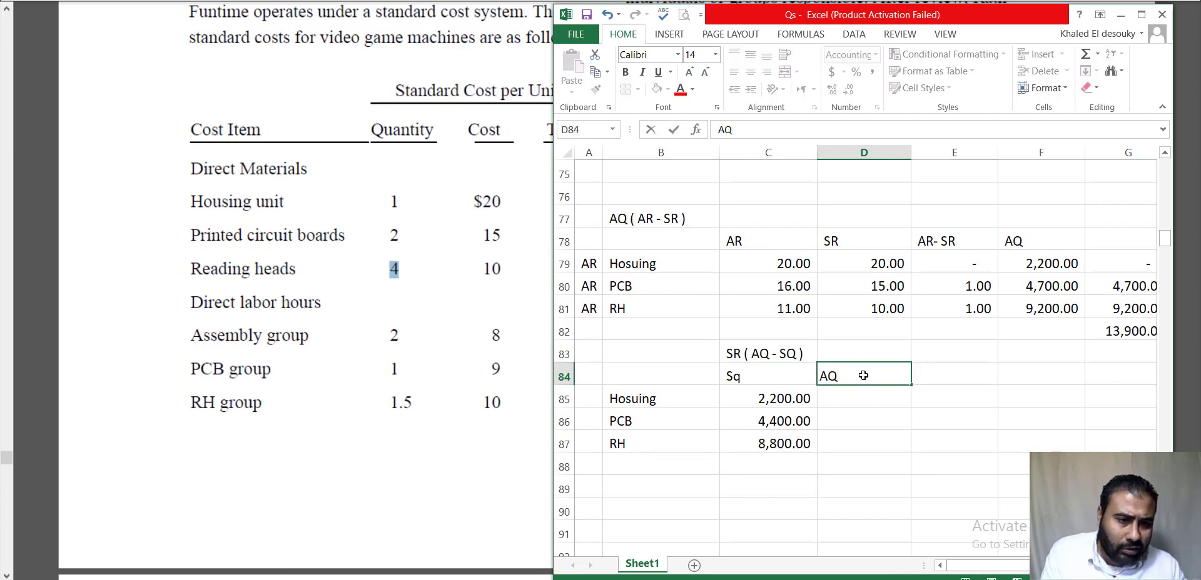
key(Return)
drag(864, 8, 458, 0)
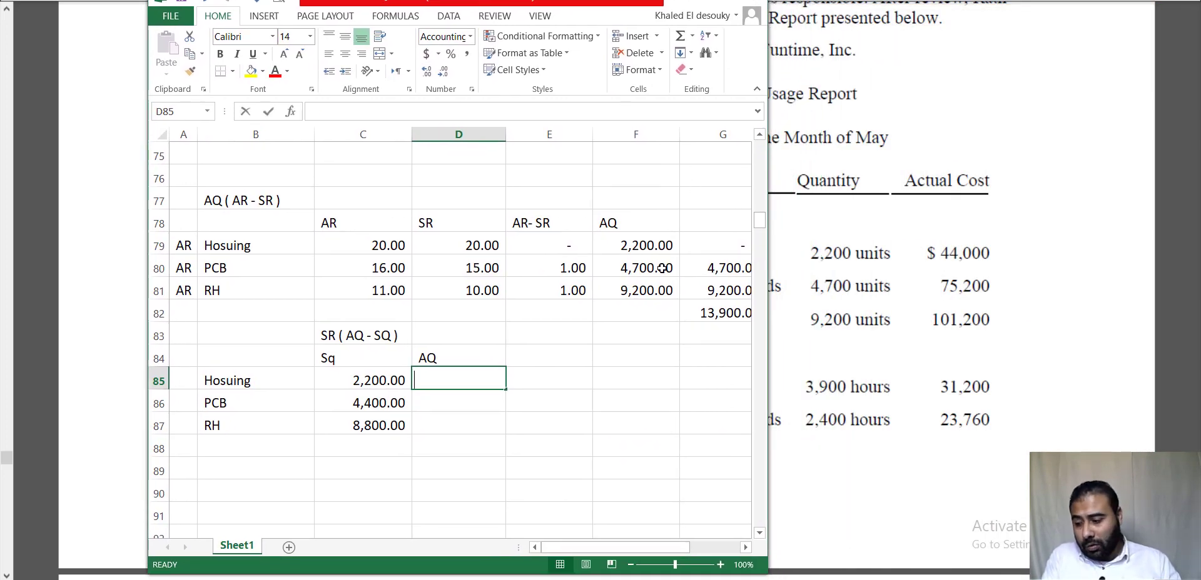
text(2200)
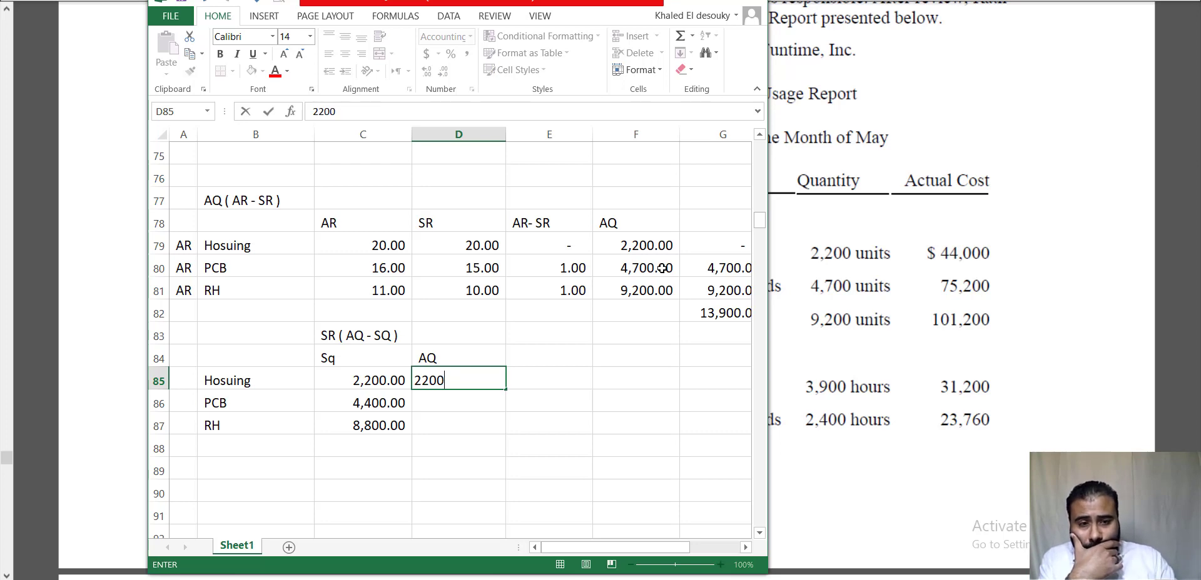
key(Return)
text(4700)
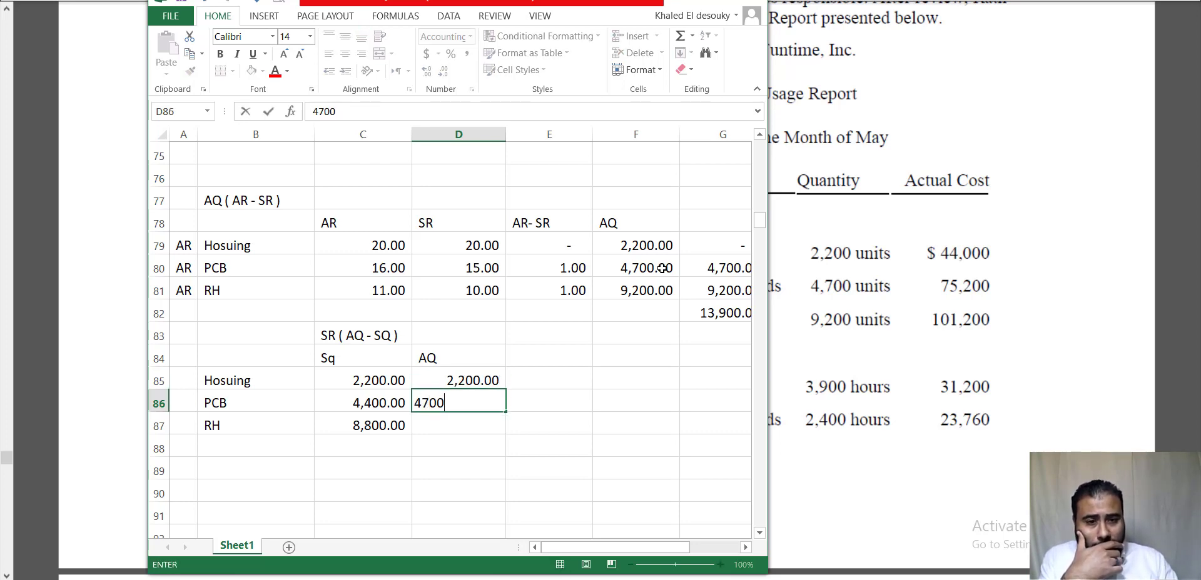
key(Return)
text(9200)
key(Return)
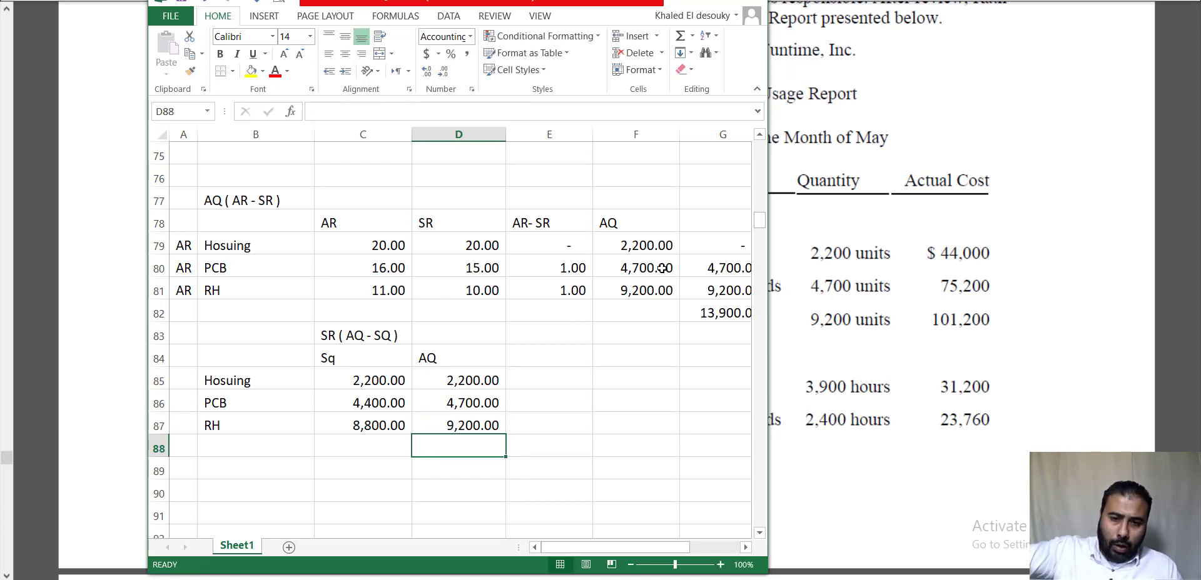
Calculate the Sq minus AQ difference in E85 as +C85-D85 and fill the formula down to E87.
click(562, 383)
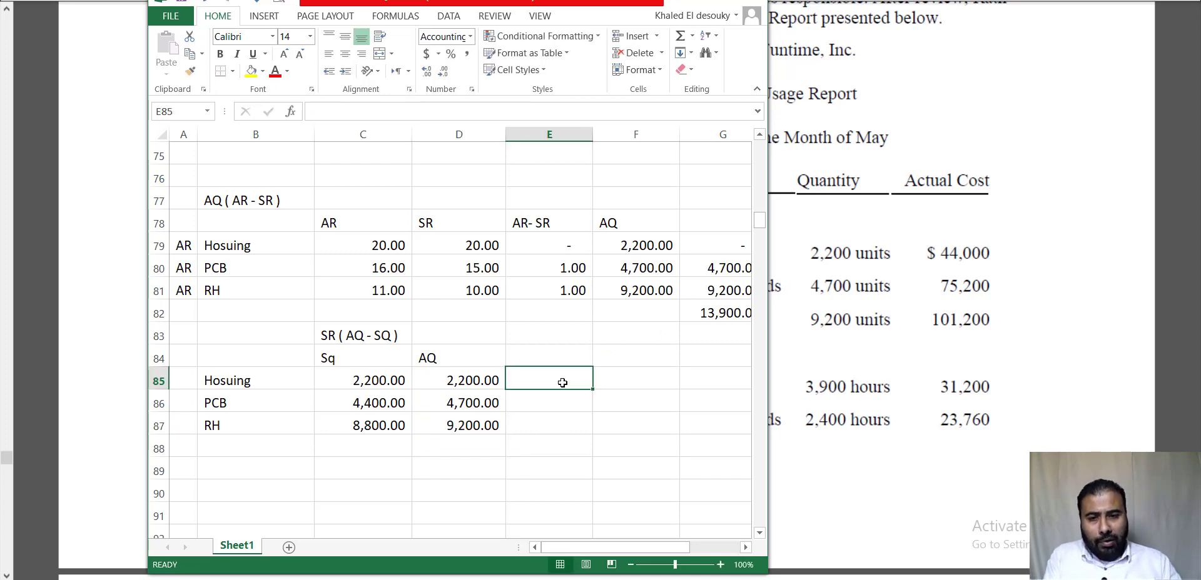
text(+)
click(349, 377)
text(-)
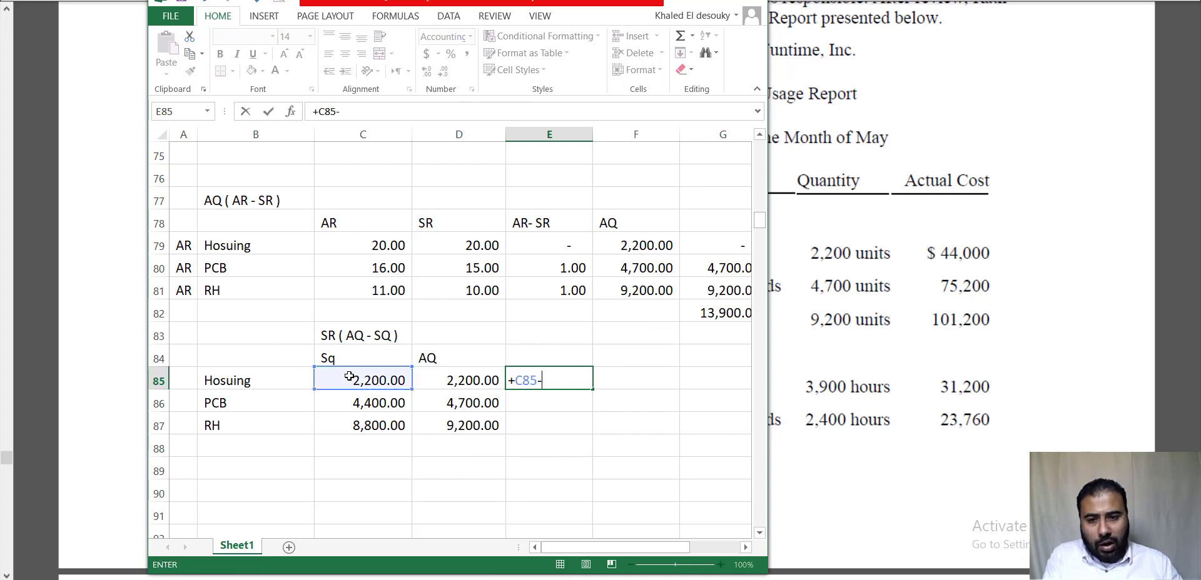
click(436, 379)
key(Return)
click(571, 382)
click(594, 395)
click(587, 384)
drag(591, 390, 587, 428)
click(564, 404)
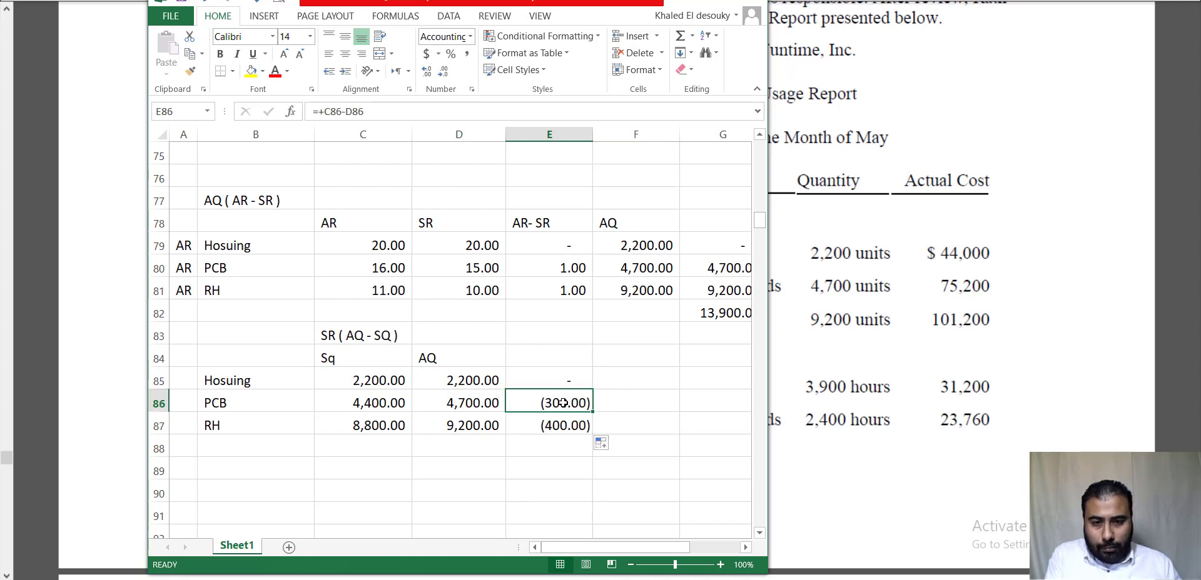
Add the column heading "SR" in F84 of the quantity variance table.
click(633, 377)
click(637, 356)
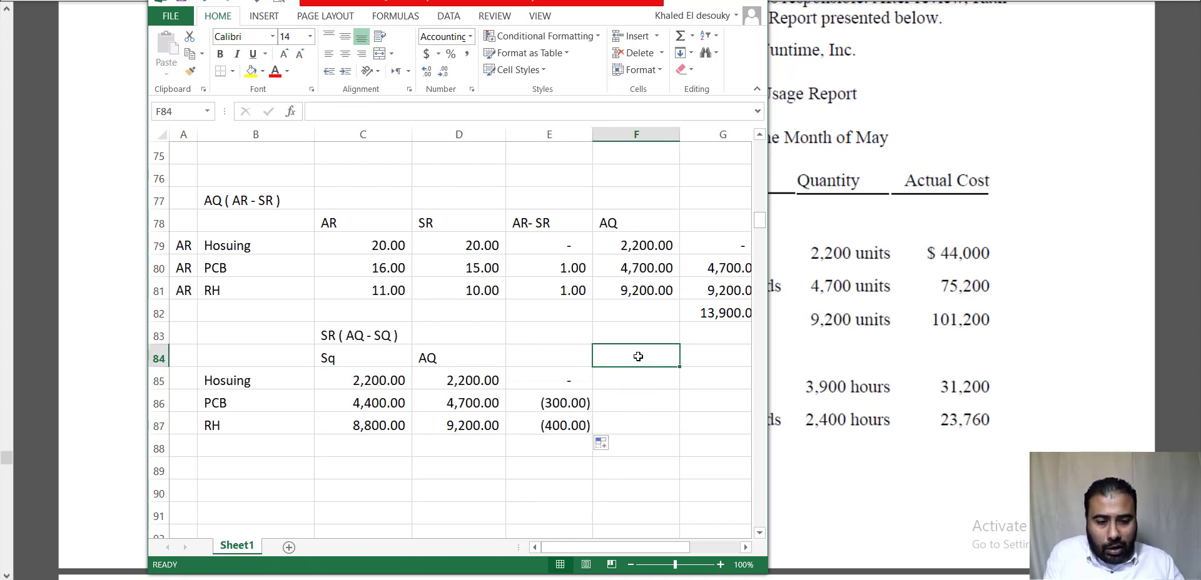
text(SR)
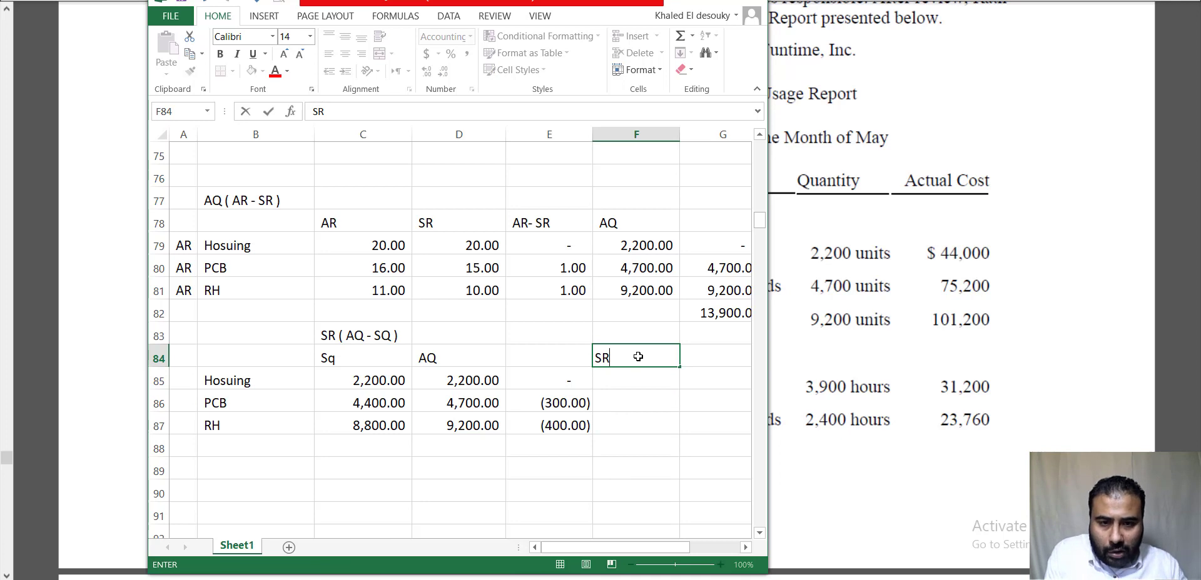
key(Return)
Copy the standard rates from D79:D81 into F85:F87 and check them against the standard cost table in the document.
drag(486, 245, 483, 286)
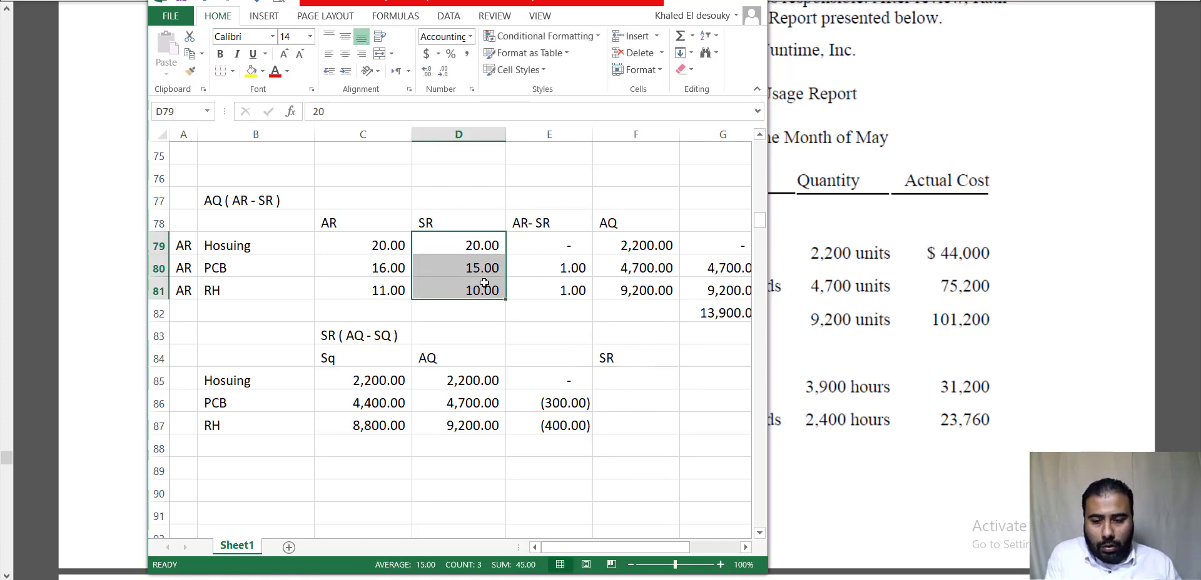
key(ctrl+c)
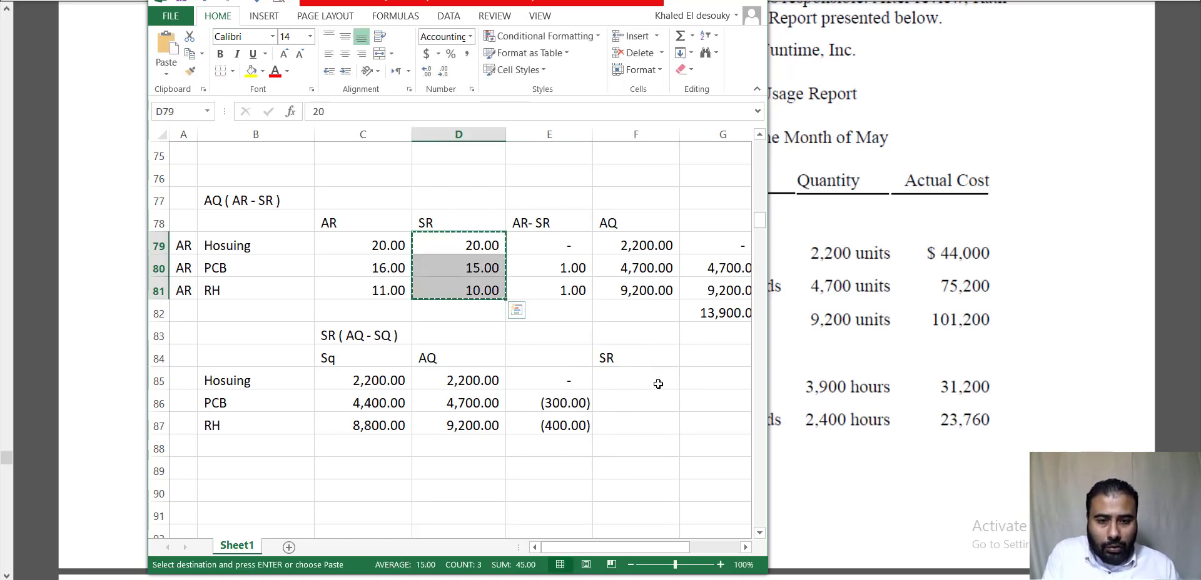
click(646, 385)
key(Return)
drag(646, 385, 563, 401)
key(Down)
key(Down)
click(873, 378)
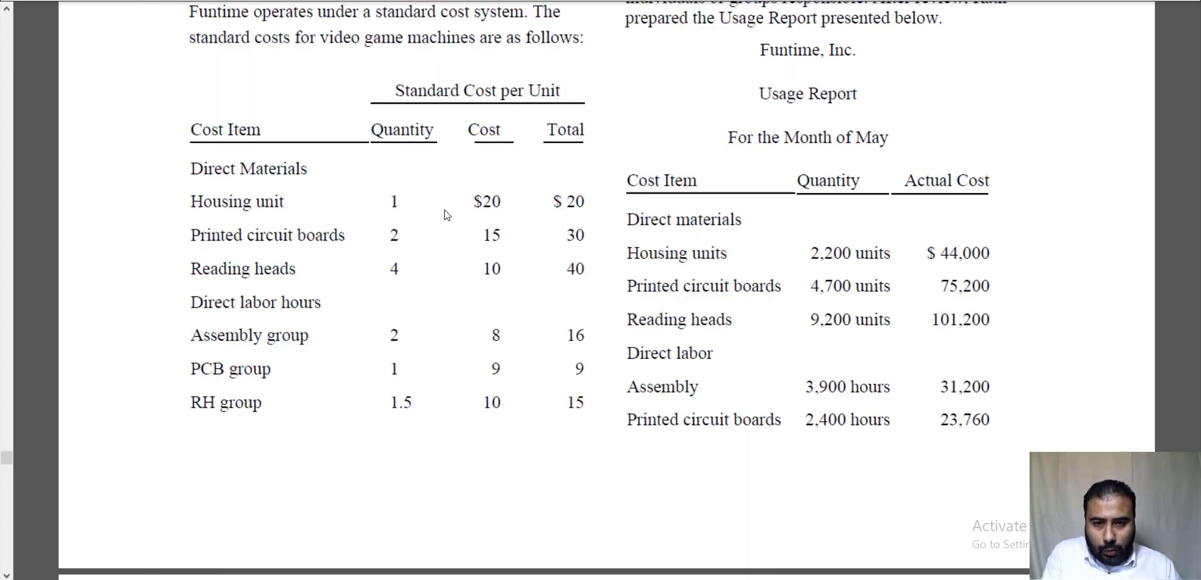
key(alt+Tab)
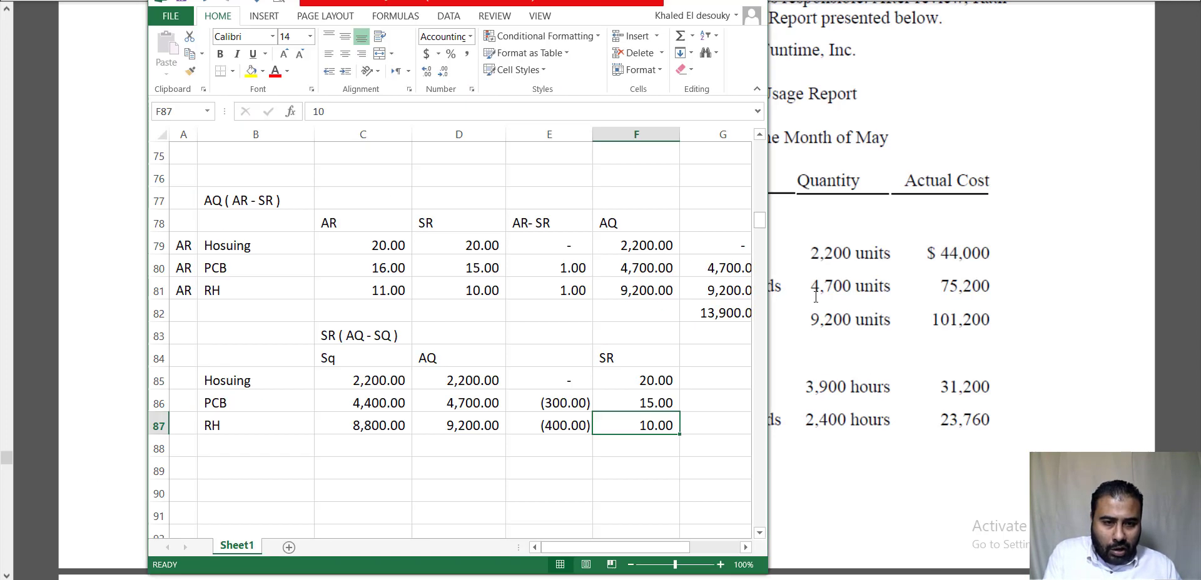
Calculate the Hosuing quantity variance in G85 as +E85*F85 and fill the formula down to G87.
click(699, 382)
text(+)
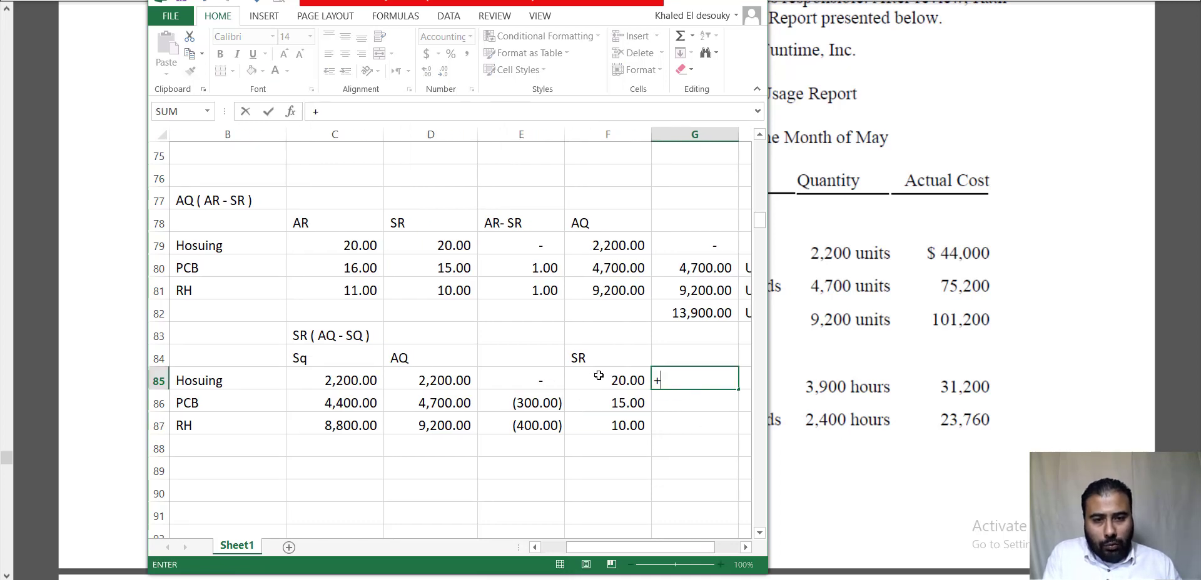
click(545, 377)
text(*)
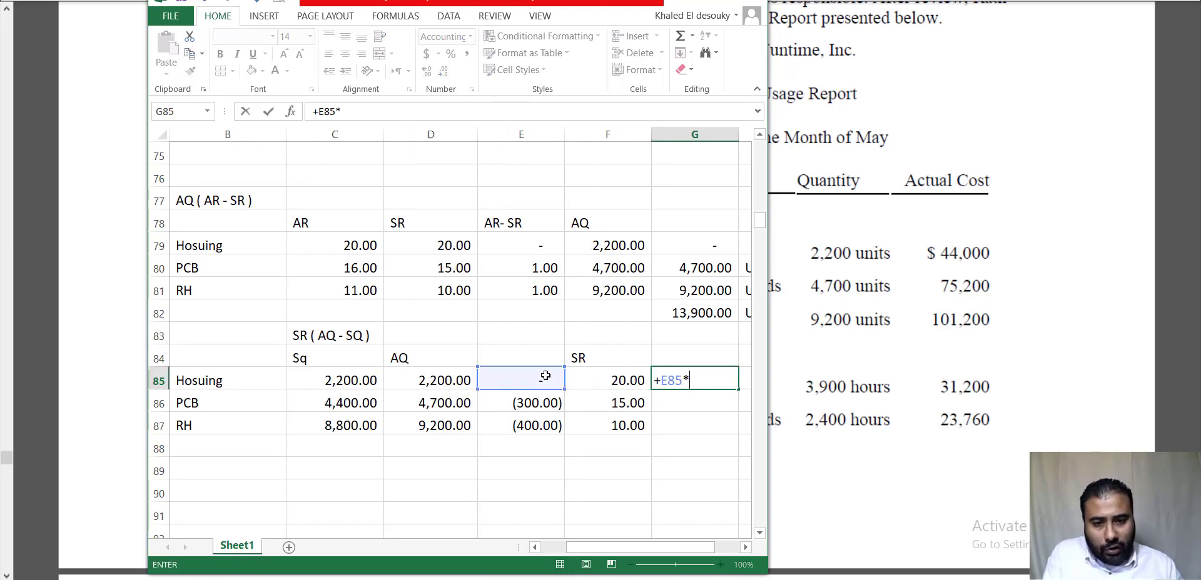
click(620, 374)
key(Return)
key(ctrl+d)
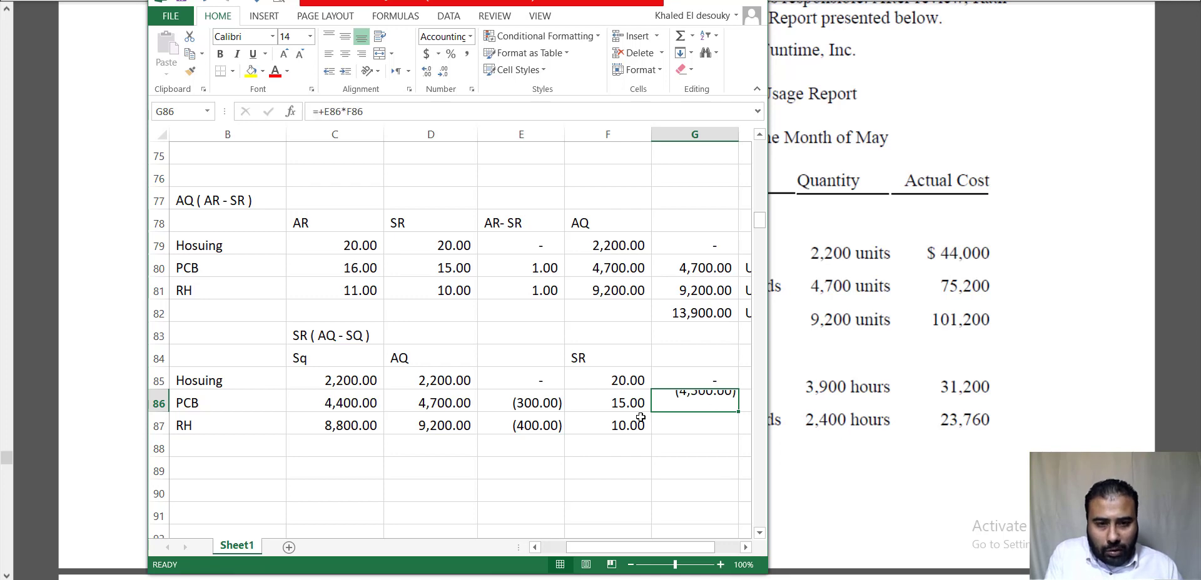
click(700, 426)
key(ctrl+d)
Compare the actual and standard quantities of PCB and RH with their variances in G86 and G87.
click(712, 446)
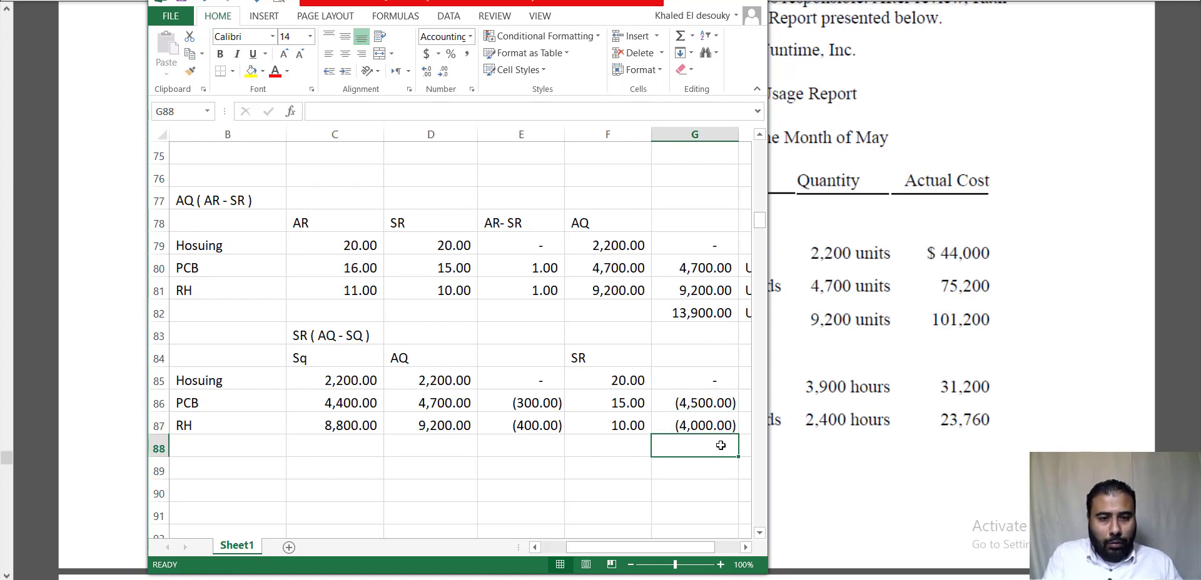
click(694, 406)
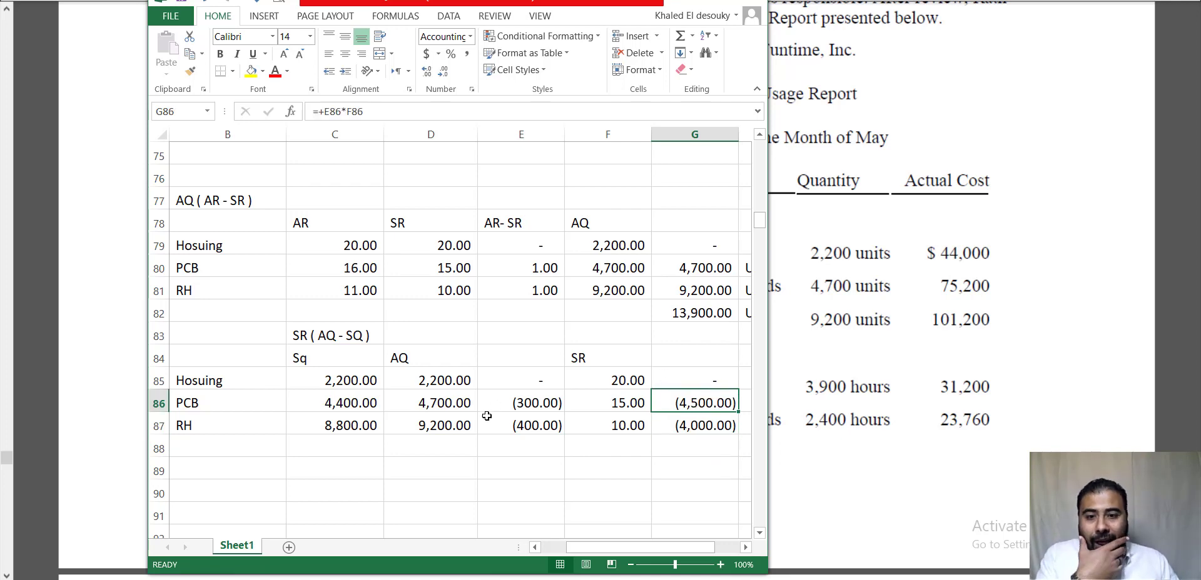
click(454, 400)
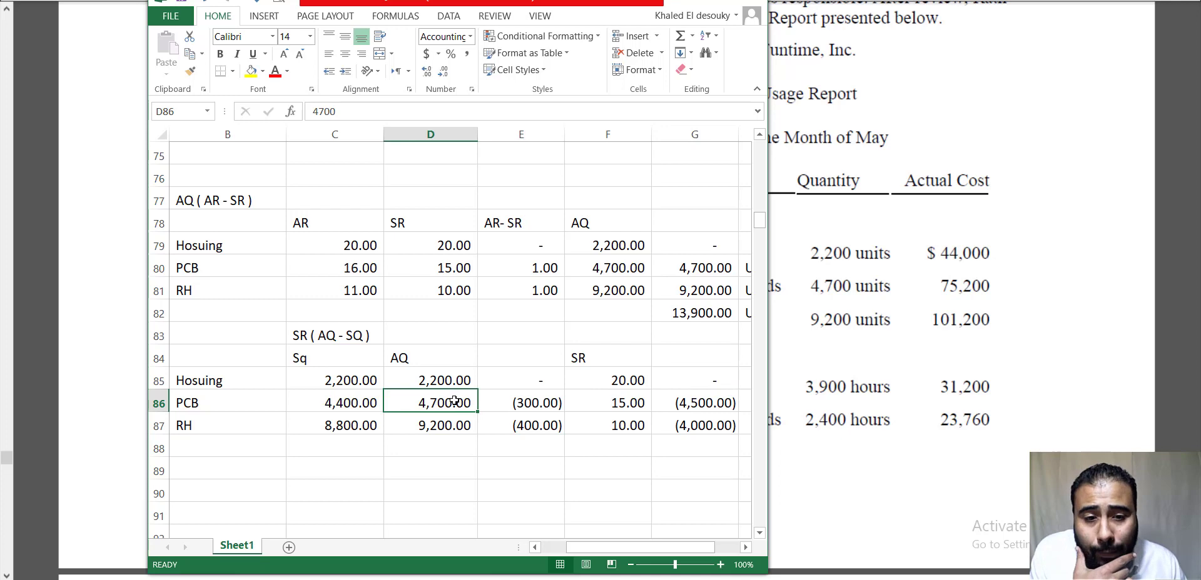
click(347, 403)
click(680, 403)
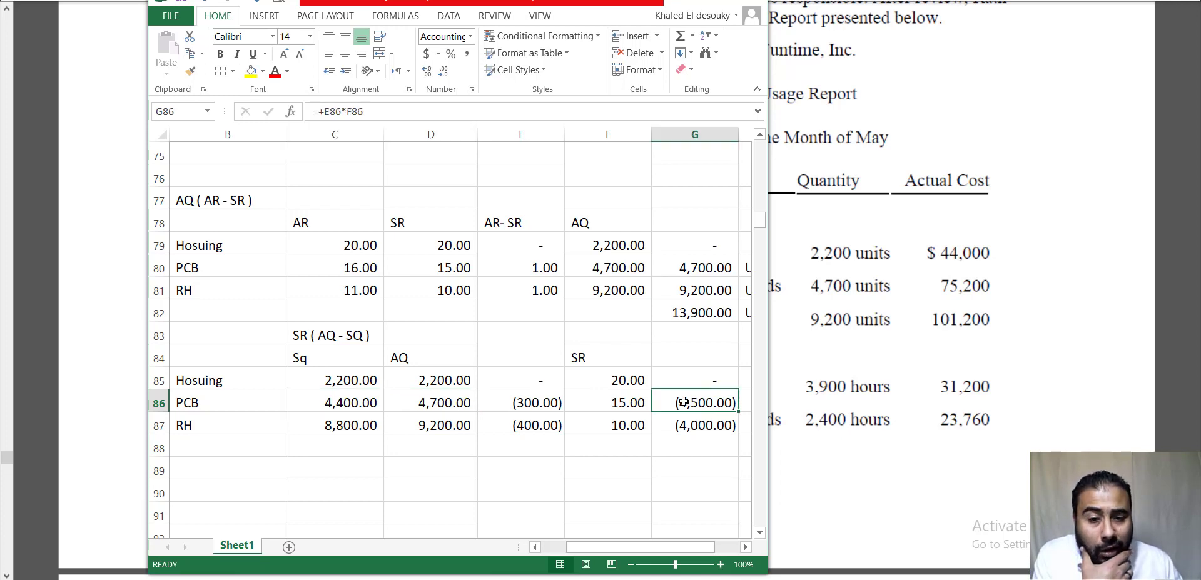
click(441, 426)
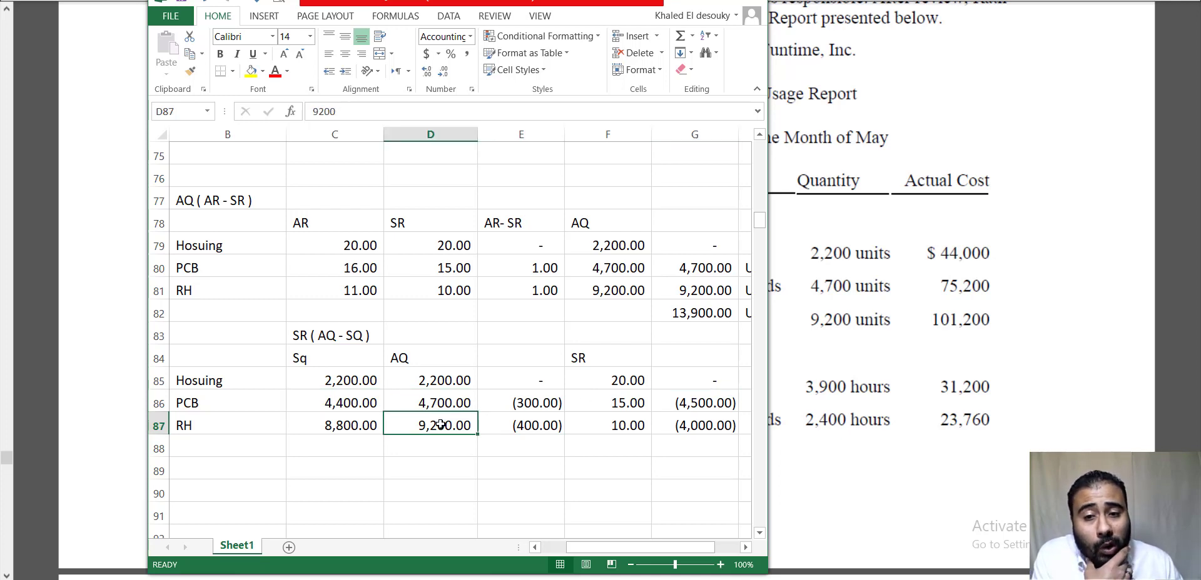
click(359, 427)
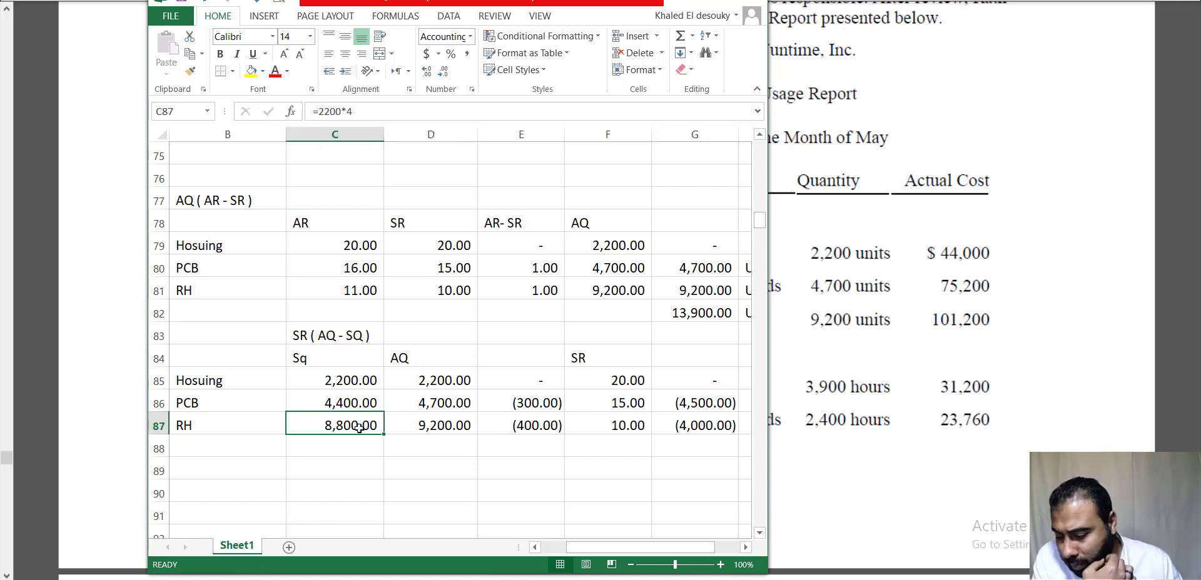
click(661, 425)
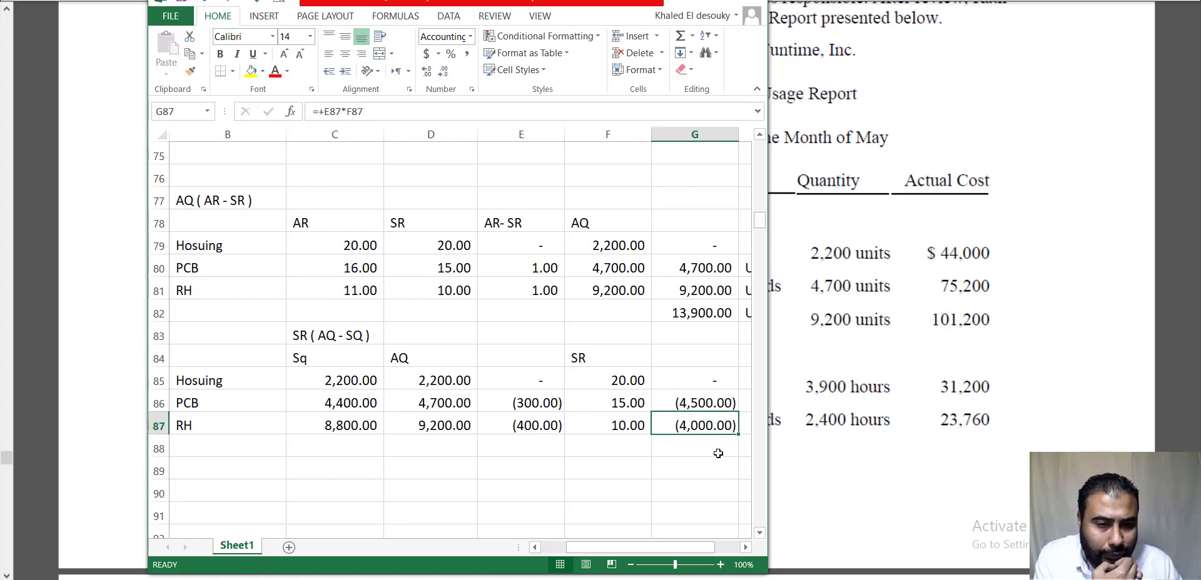
Total the material quantity variances in G88 with =SUM(G85:G87).
click(717, 454)
key(alt+equal)
key(Return)
click(718, 454)
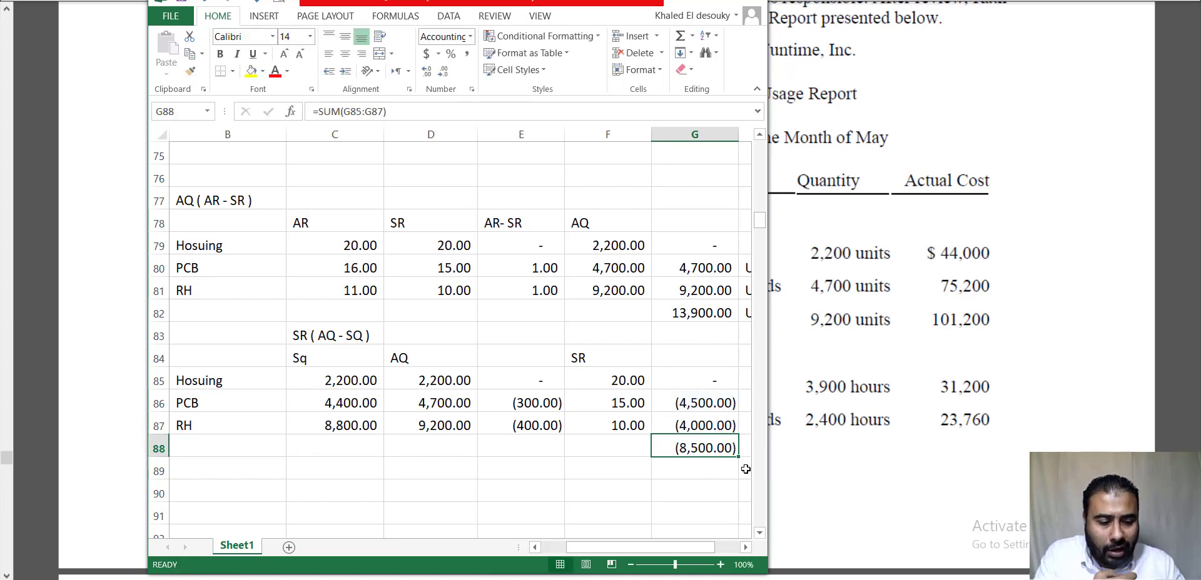
Label the total variance in H88 "UF" and the PCB and RH variances in H86 and H87 "Uf".
key(Right)
text(UF)
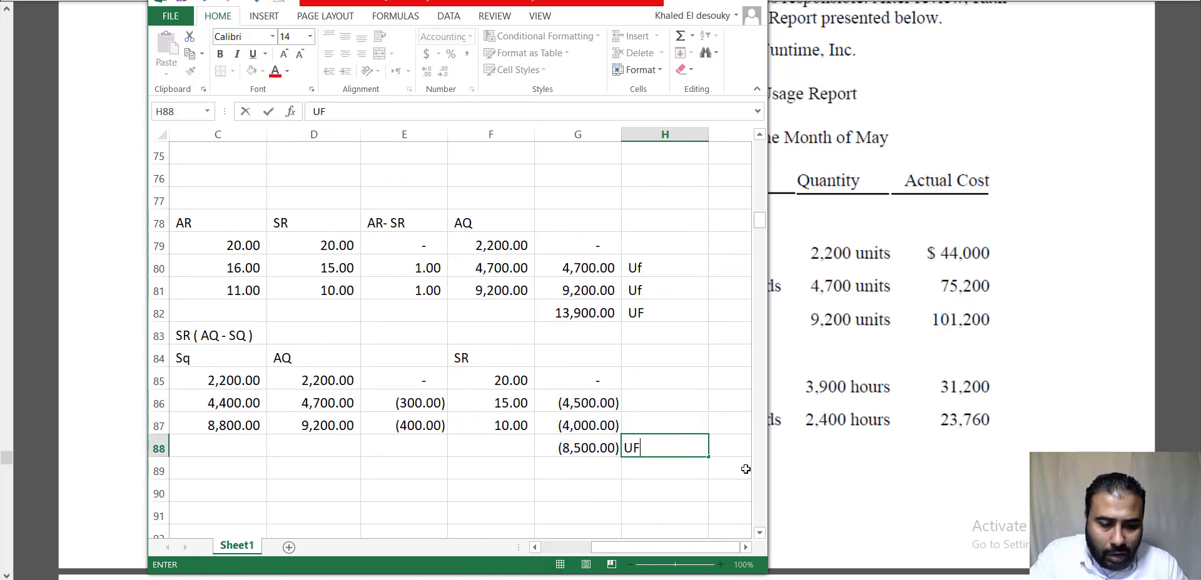
key(Up)
key(Up)
text(Uf)
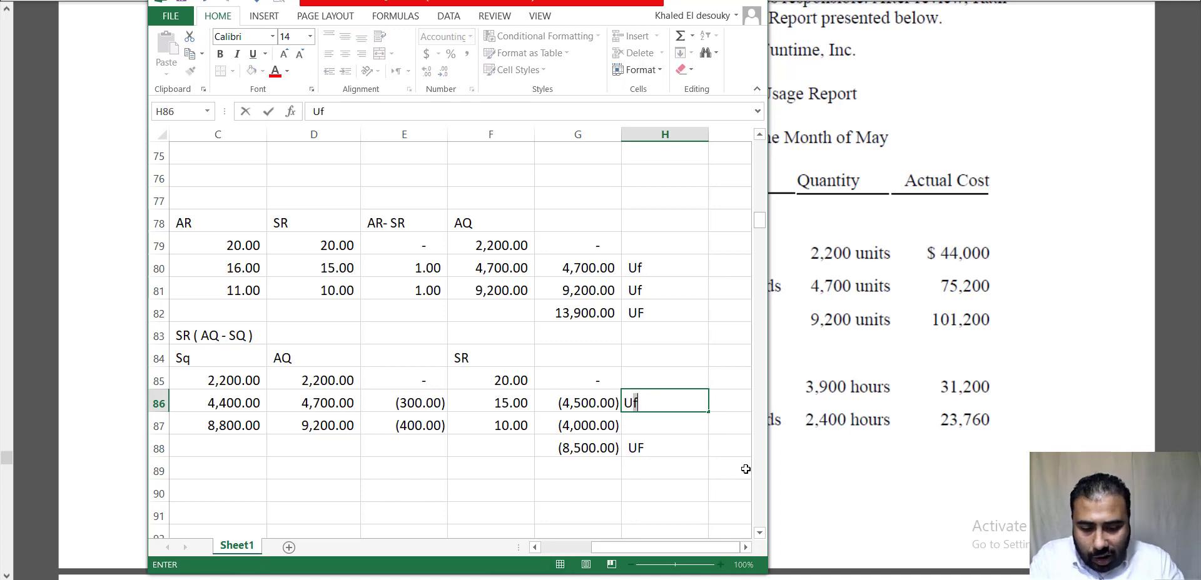
key(Return)
key(ctrl+d)
drag(662, 448, 284, 448)
click(650, 401)
drag(650, 400, 651, 421)
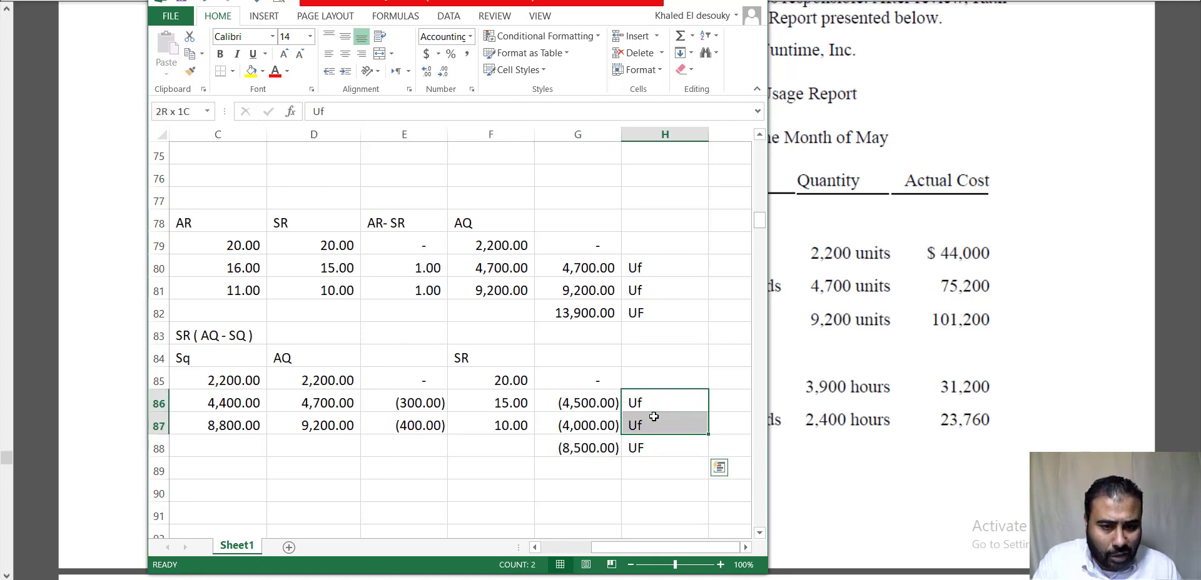
click(576, 448)
drag(486, 449, 316, 449)
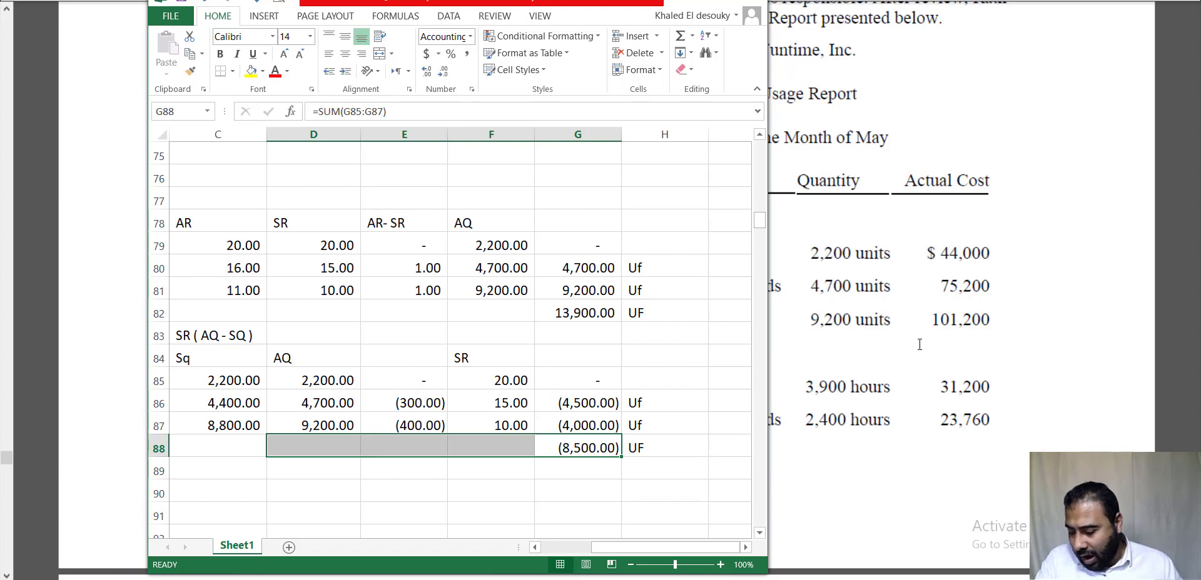
Switch to the question document and highlight the answer "8,500 unfavorable" under Question 11.
click(894, 369)
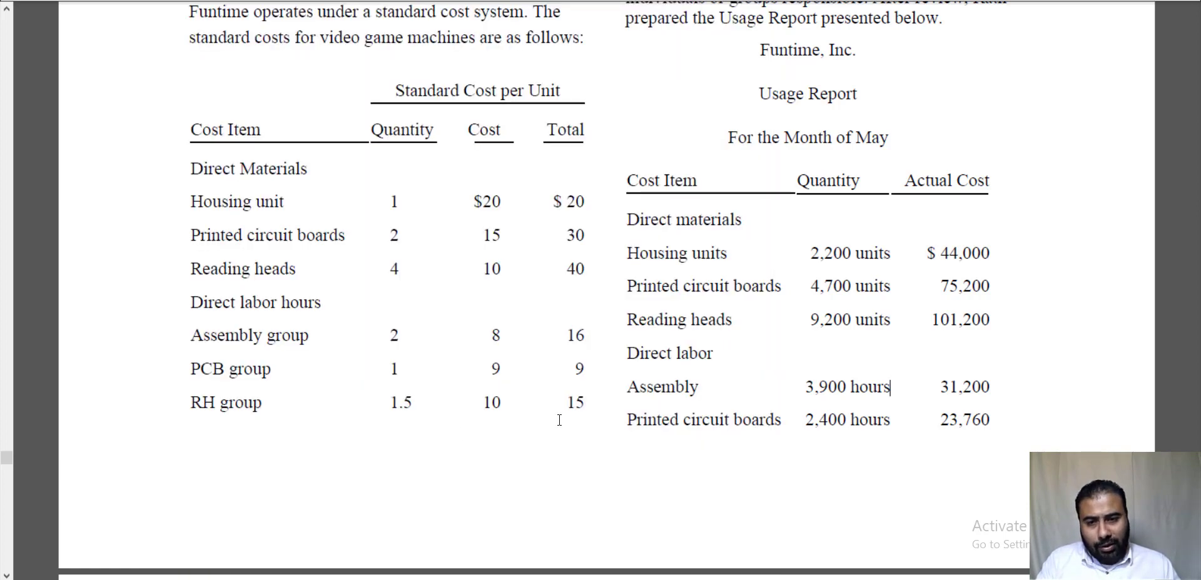
scroll(387, 432, down, 5)
scroll(386, 432, down, 12)
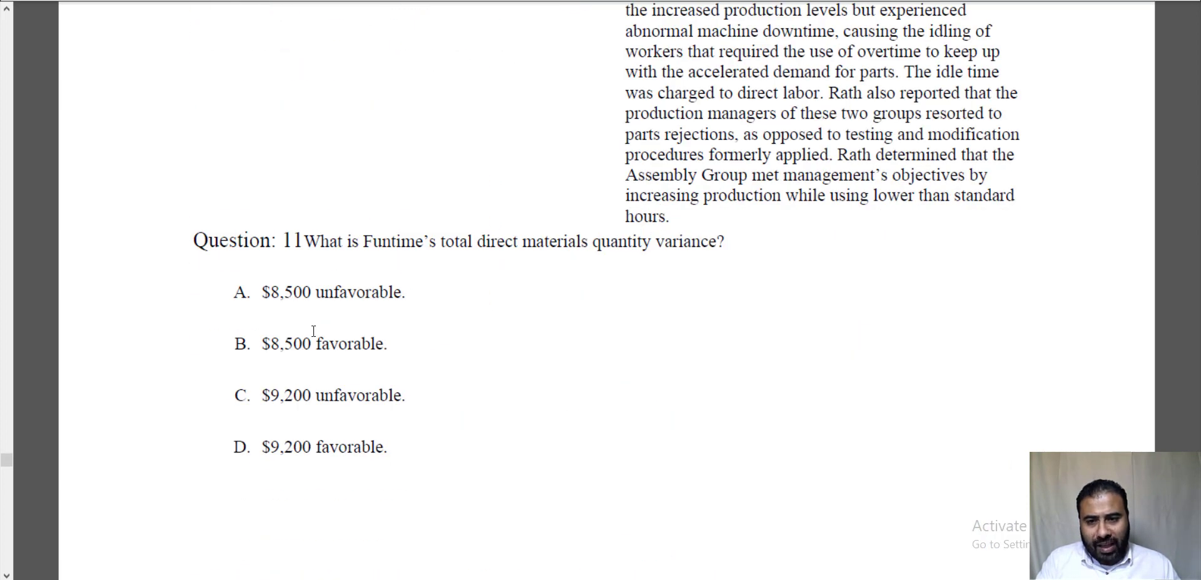
drag(272, 292, 370, 297)
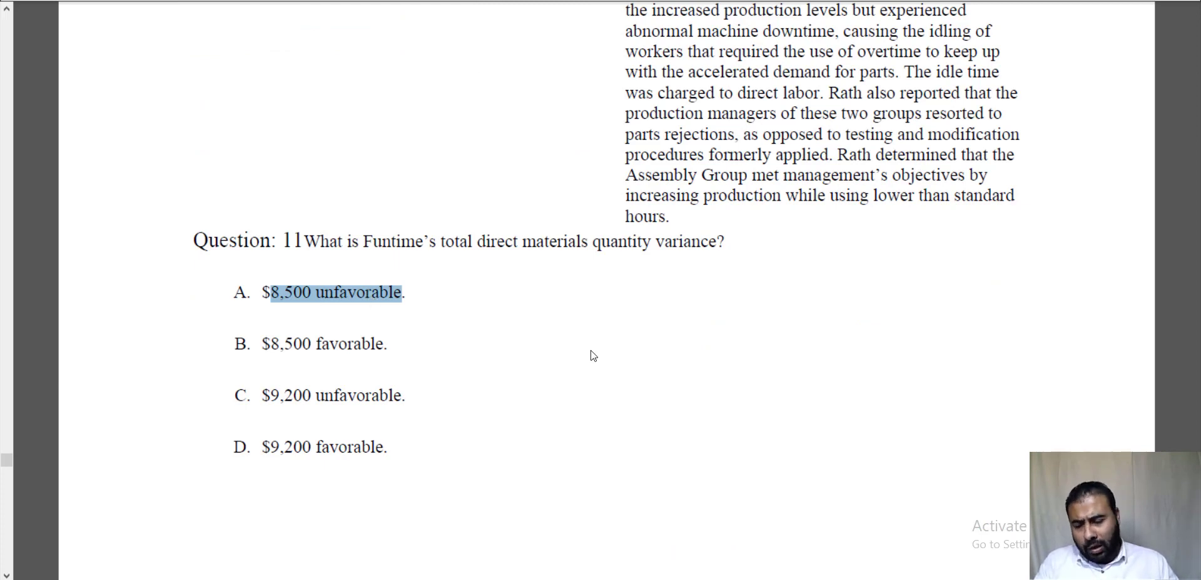
Go to Question 12 in the document and highlight the words "variable overhead efficiency".
scroll(594, 357, down, 15)
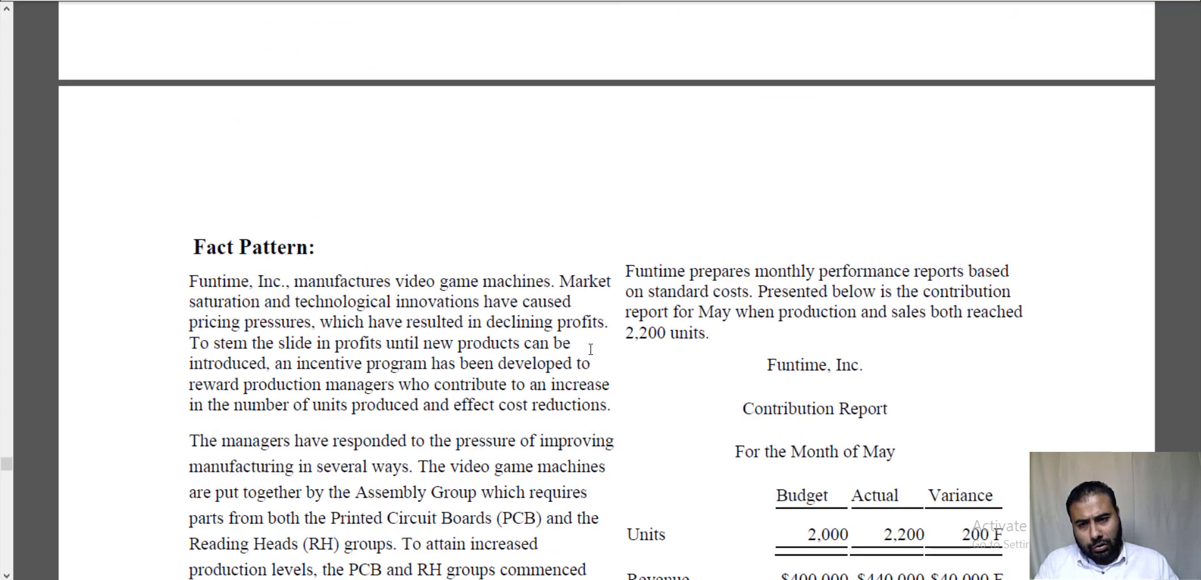
scroll(590, 349, down, 4)
drag(414, 119, 604, 330)
scroll(605, 322, down, 16)
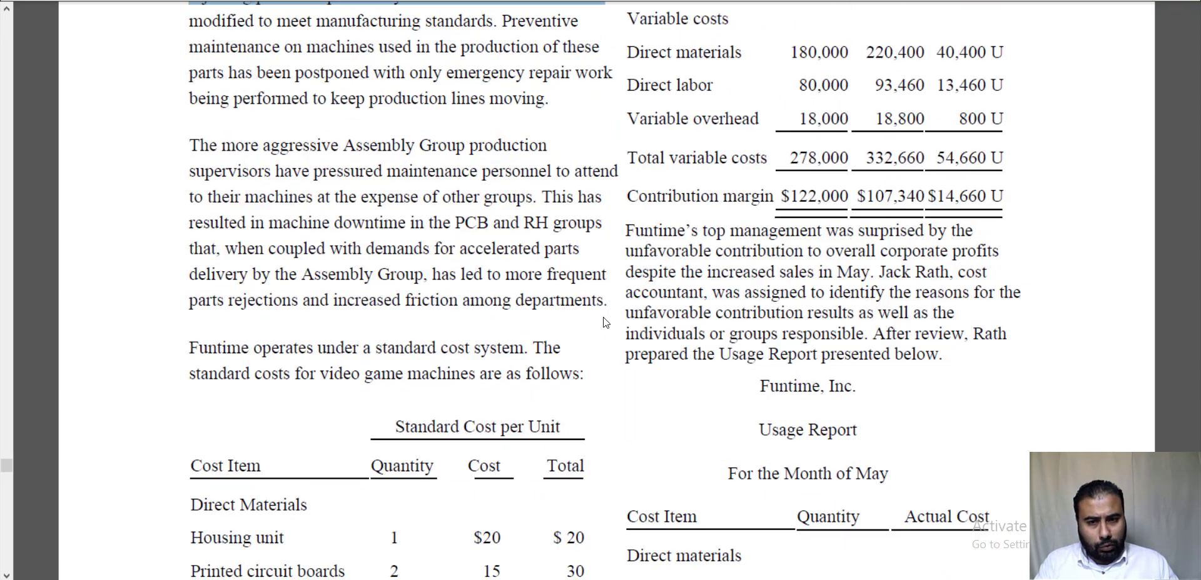
scroll(606, 323, down, 7)
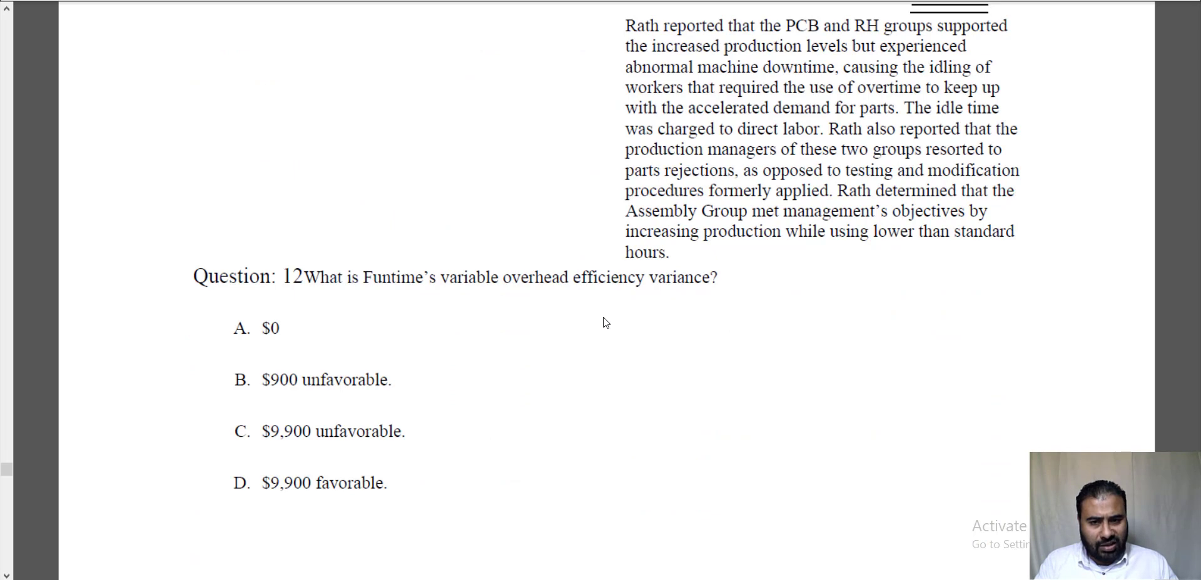
scroll(303, 307, down, 2)
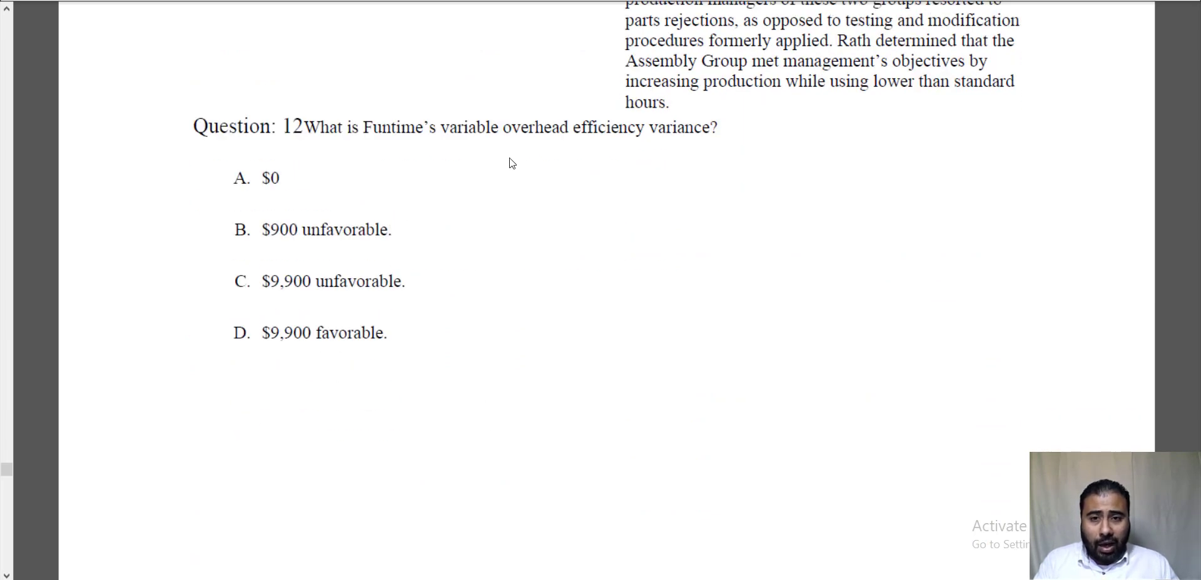
drag(440, 124, 644, 123)
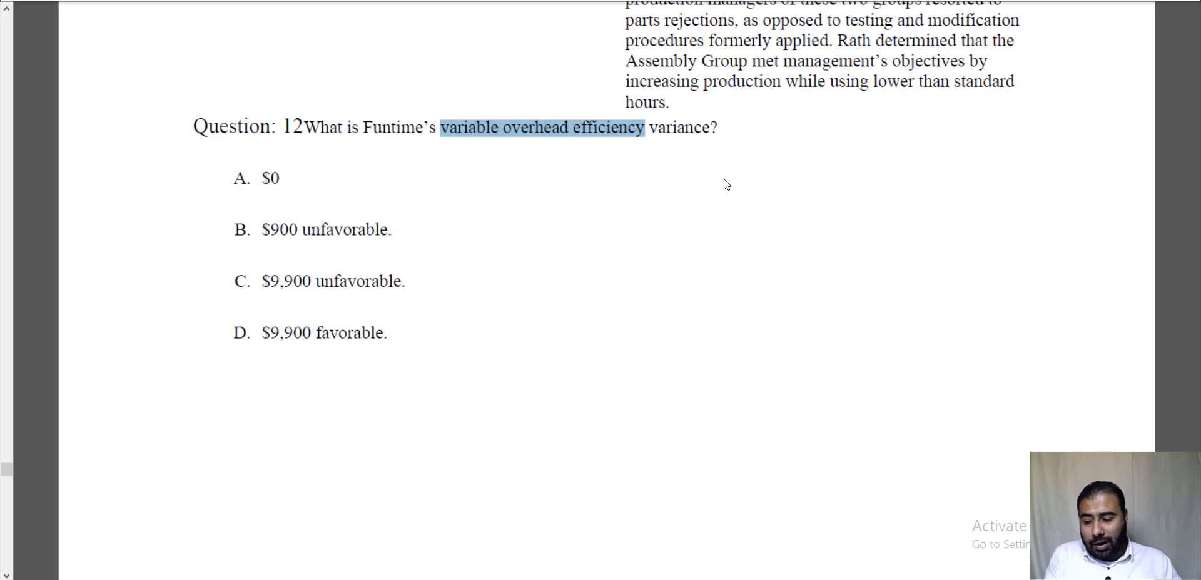
Switch back to the Excel worksheet and enter the efficiency variance formula text "SR ( AQ - SQ )" in D91.
key(alt+Tab)
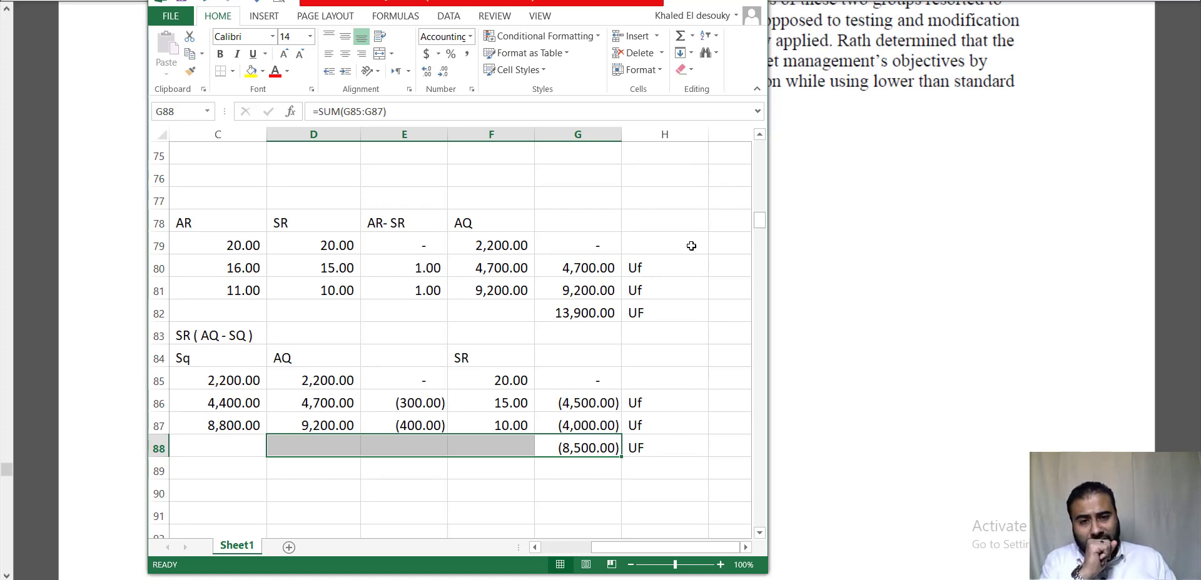
click(462, 333)
scroll(365, 313, down, 3)
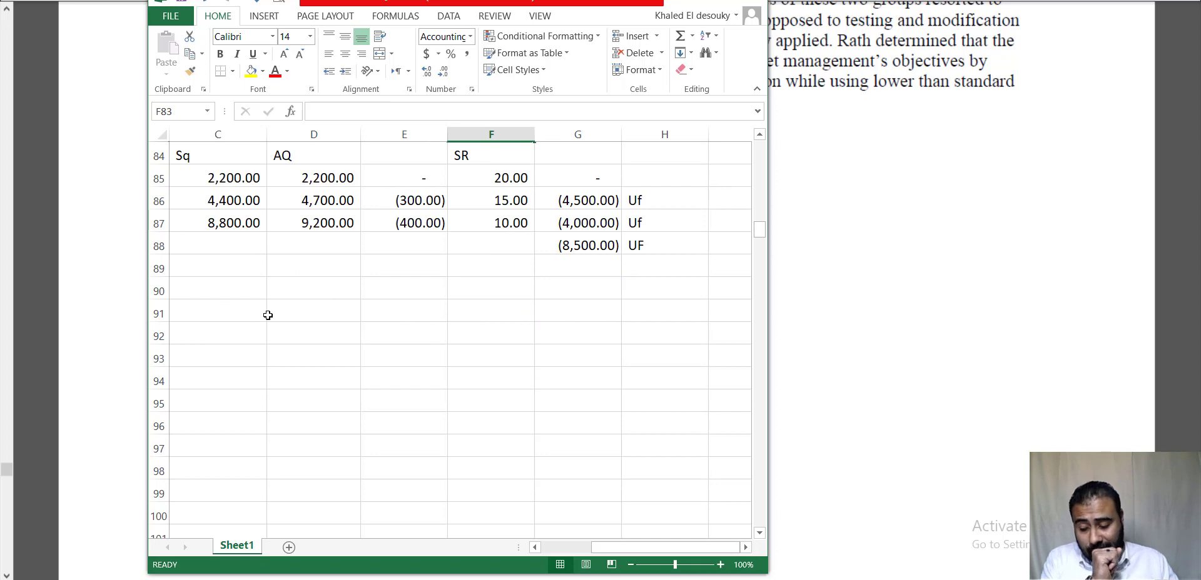
click(305, 316)
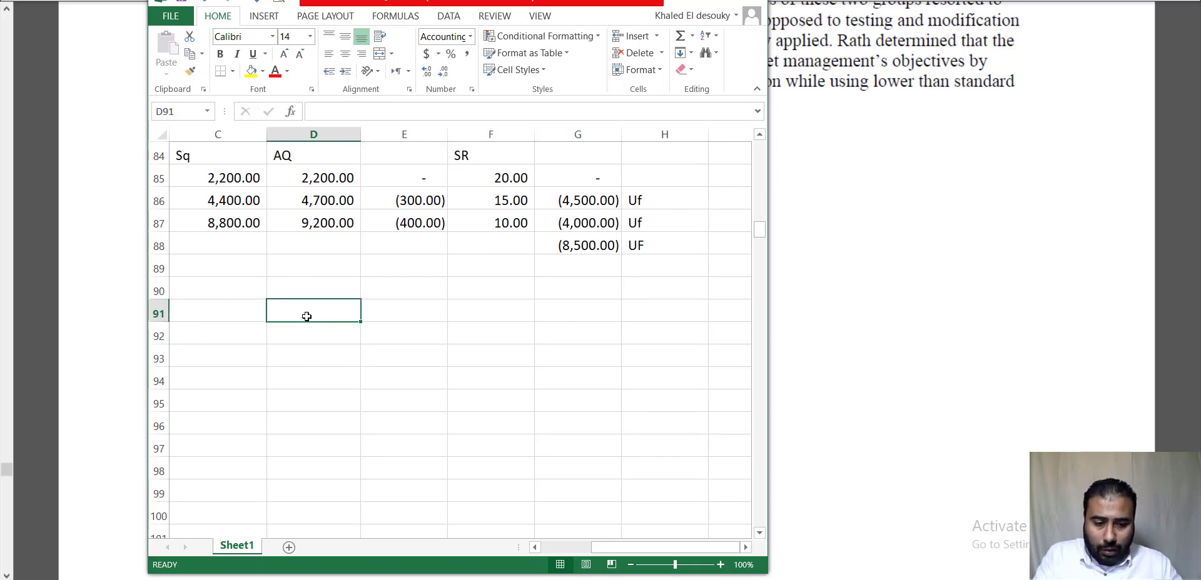
text(SR)
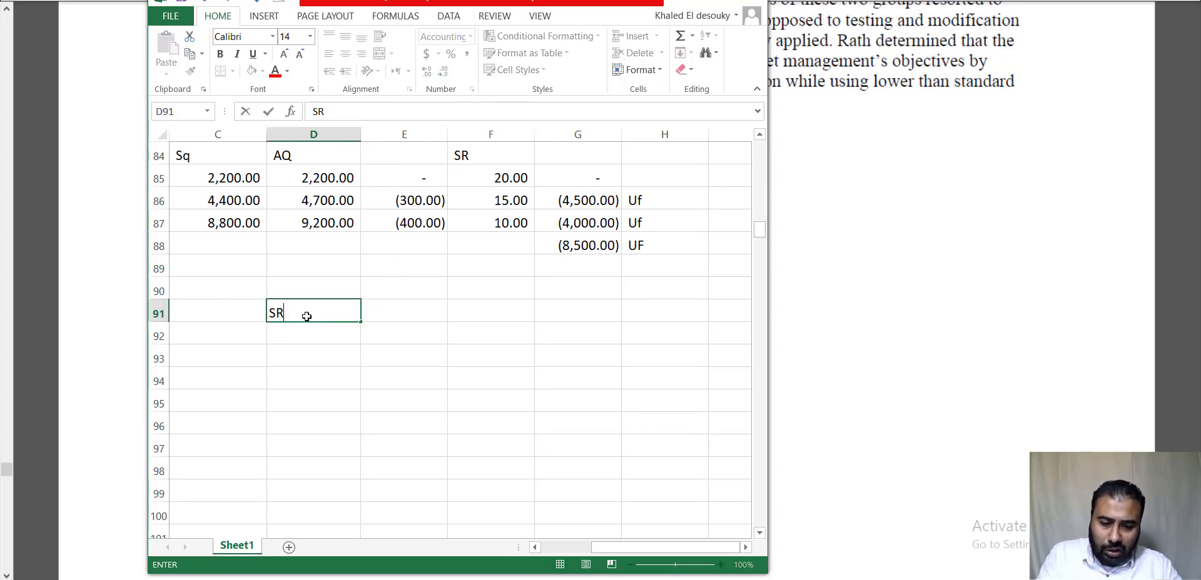
text( (AQ)
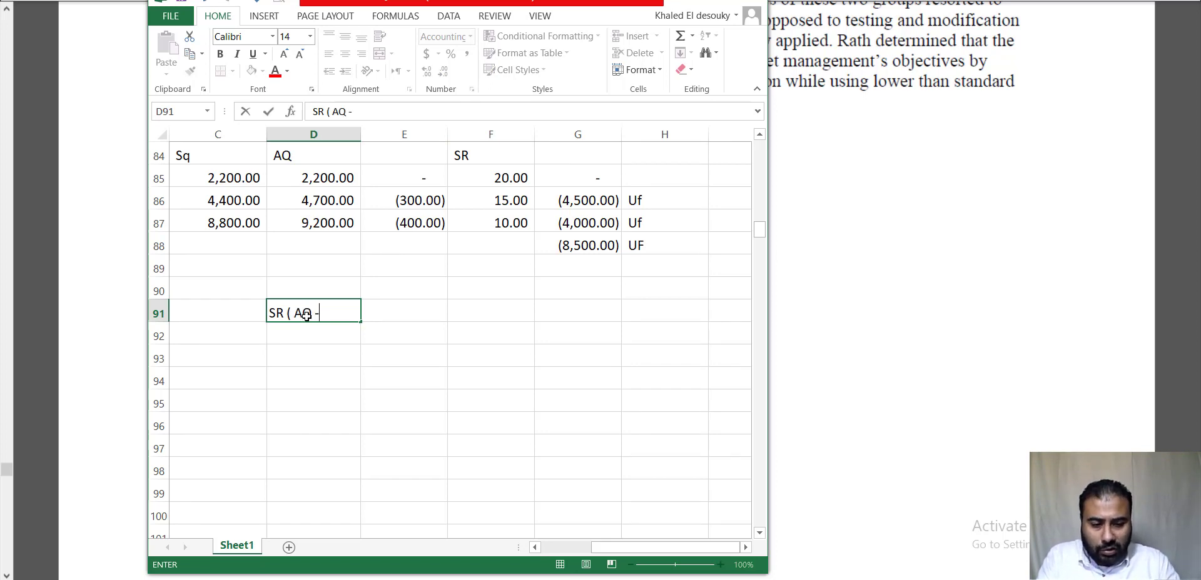
text( - SQ)
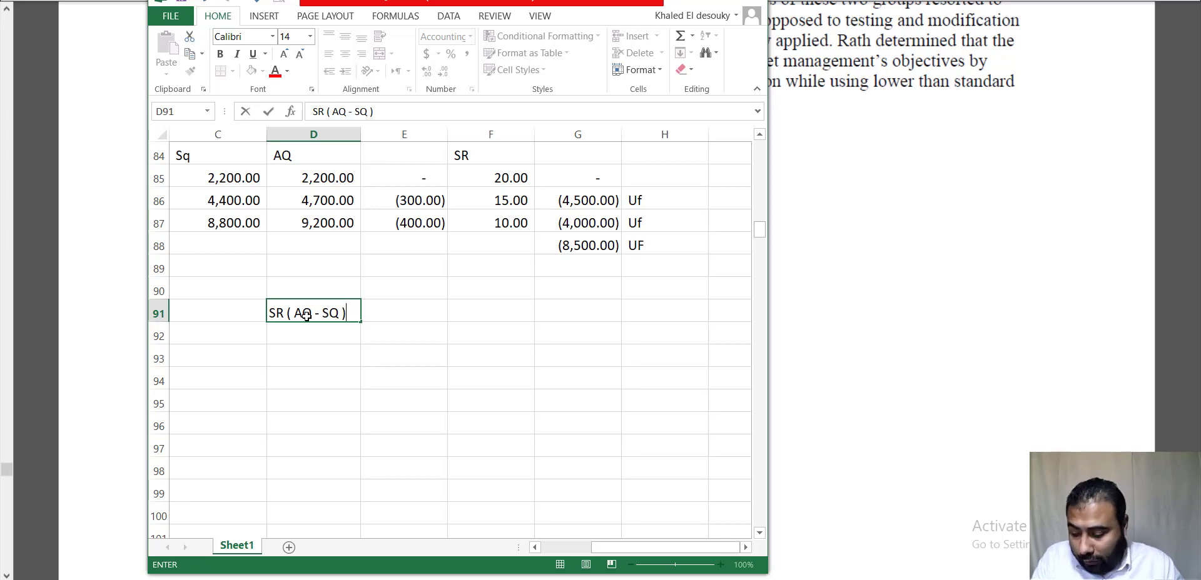
Close the parenthesis of the efficiency variance formula text in D91 and recheck the wording of Question 12 in the document.
text( ))
key(Return)
click(834, 261)
drag(437, 139, 597, 116)
key(alt+Tab)
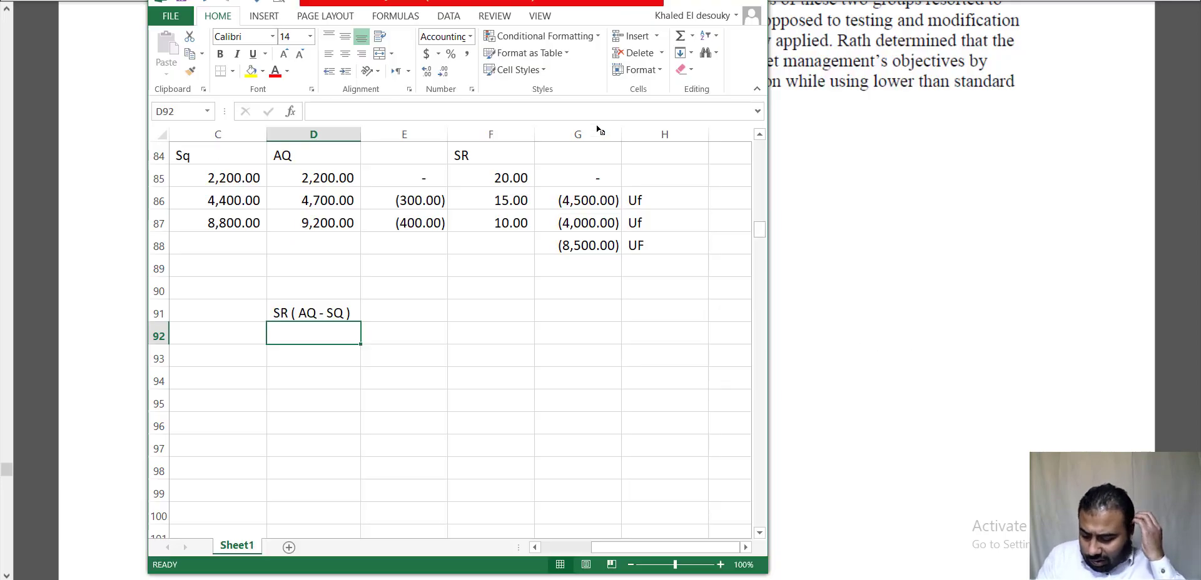
In the document's standard cost table, find the variable overhead hours row and highlight its standard rate.
click(853, 134)
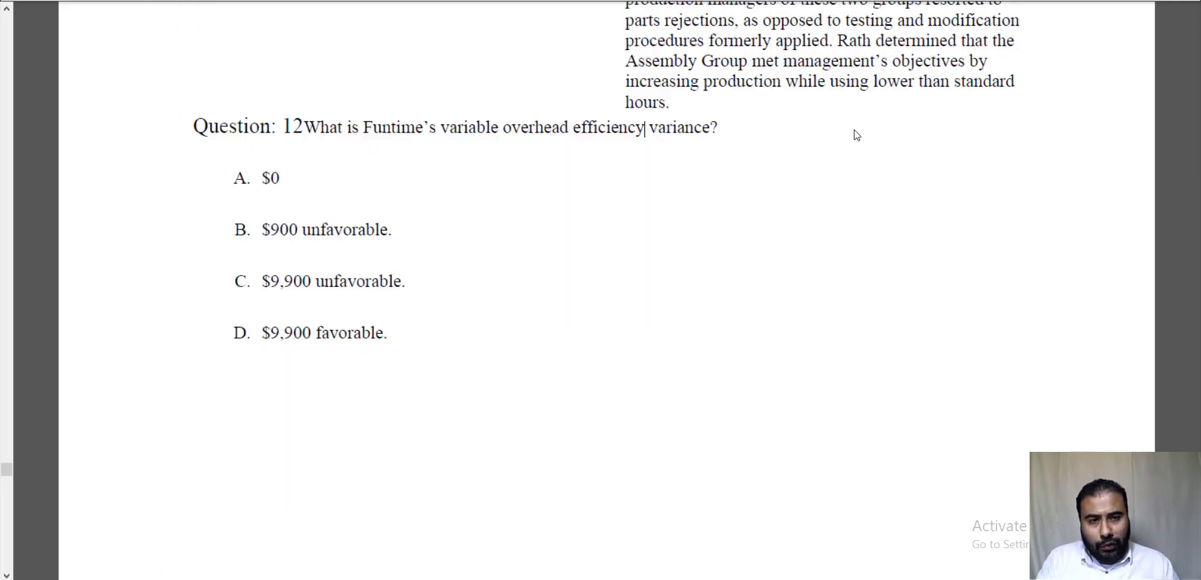
scroll(792, 237, up, 3)
scroll(713, 220, up, 5)
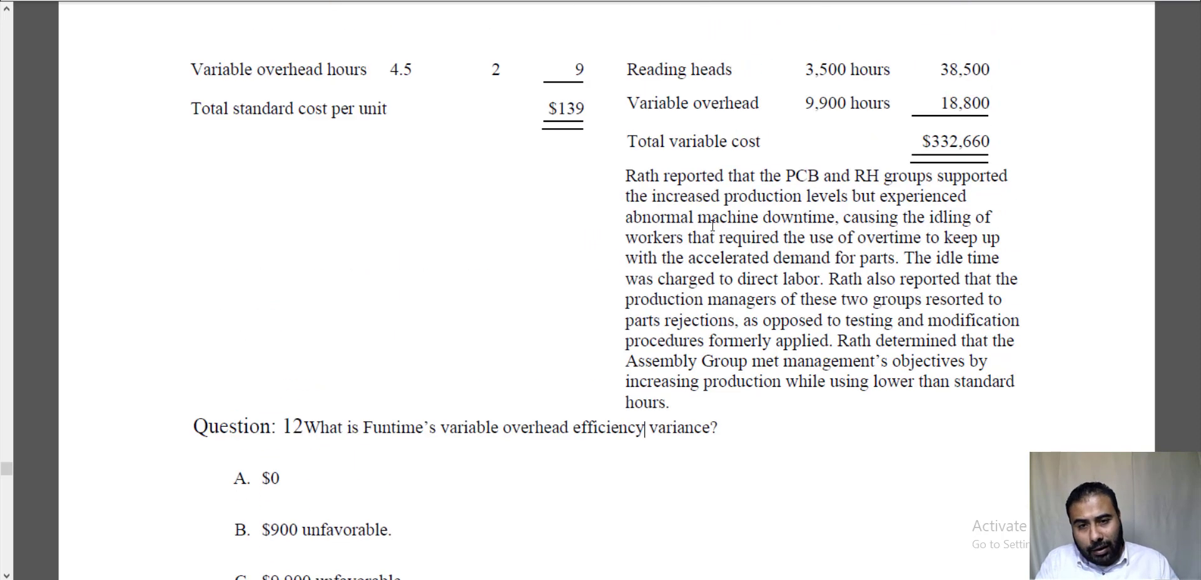
drag(191, 220, 504, 217)
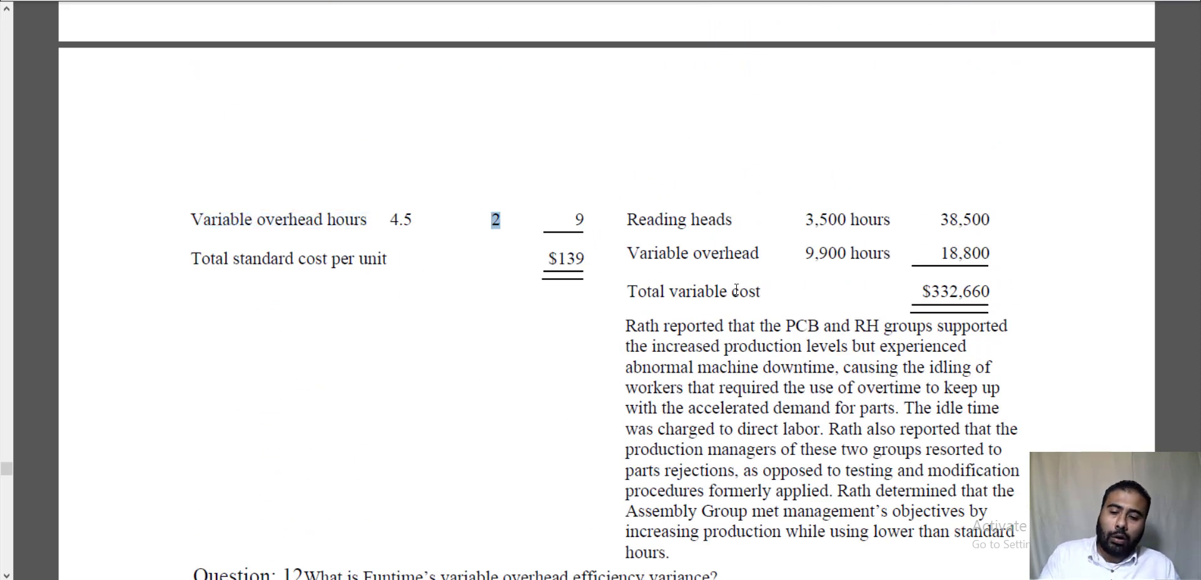
scroll(736, 291, down, 3)
Switch back to the Excel worksheet, label E91 "SR" and enter 2 in F91.
key(alt+Tab)
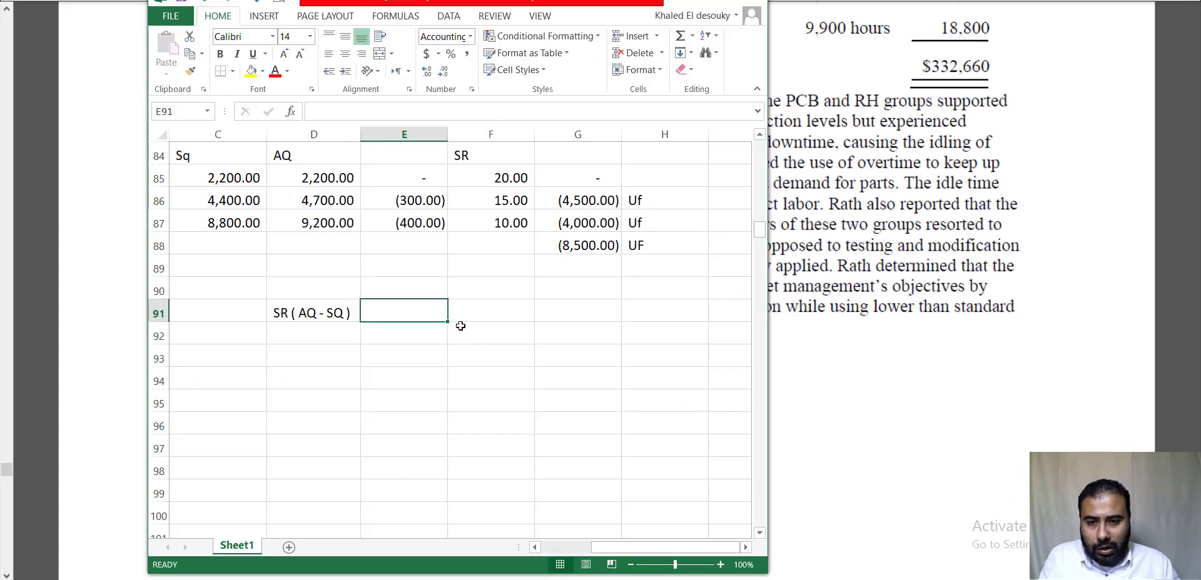
text(SR)
key(Right)
text(2)
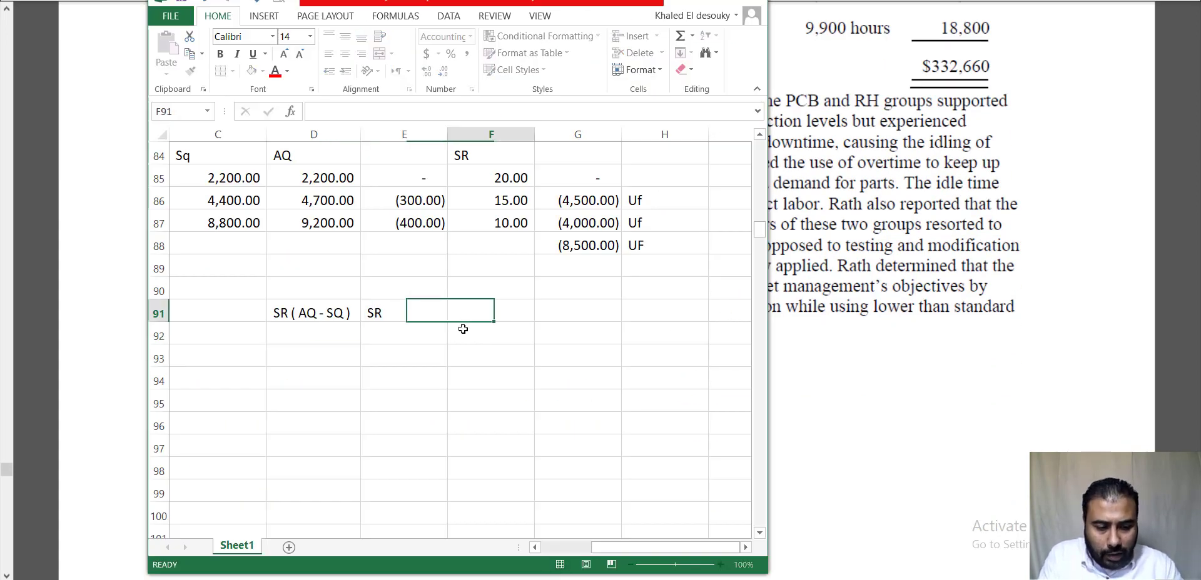
key(Return)
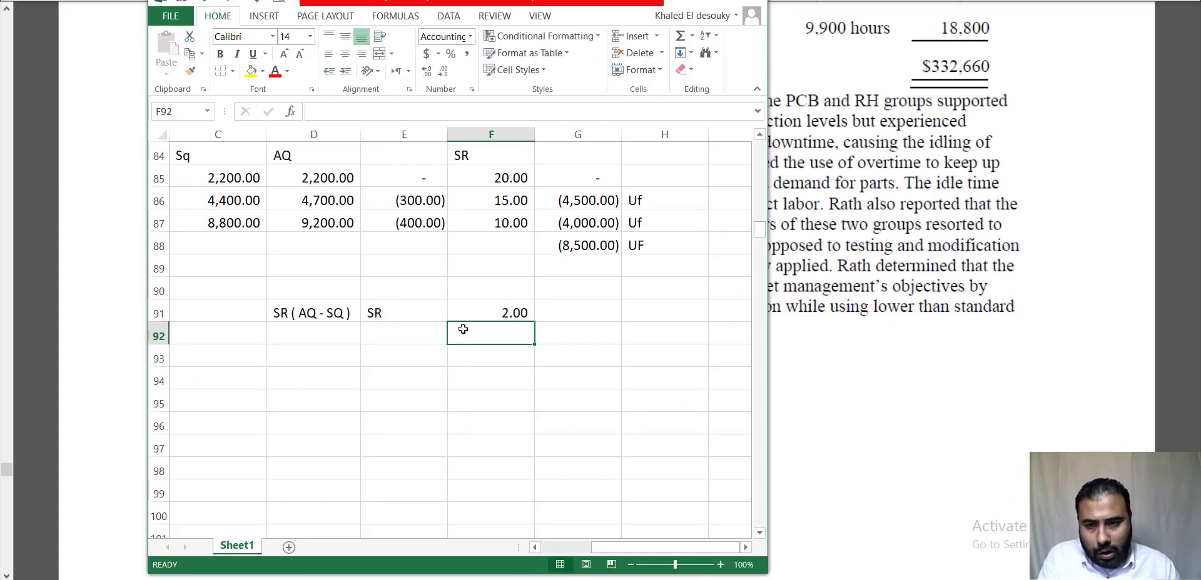
Label E92 "Aq" and E93 "SQ" beneath the SR label.
click(400, 338)
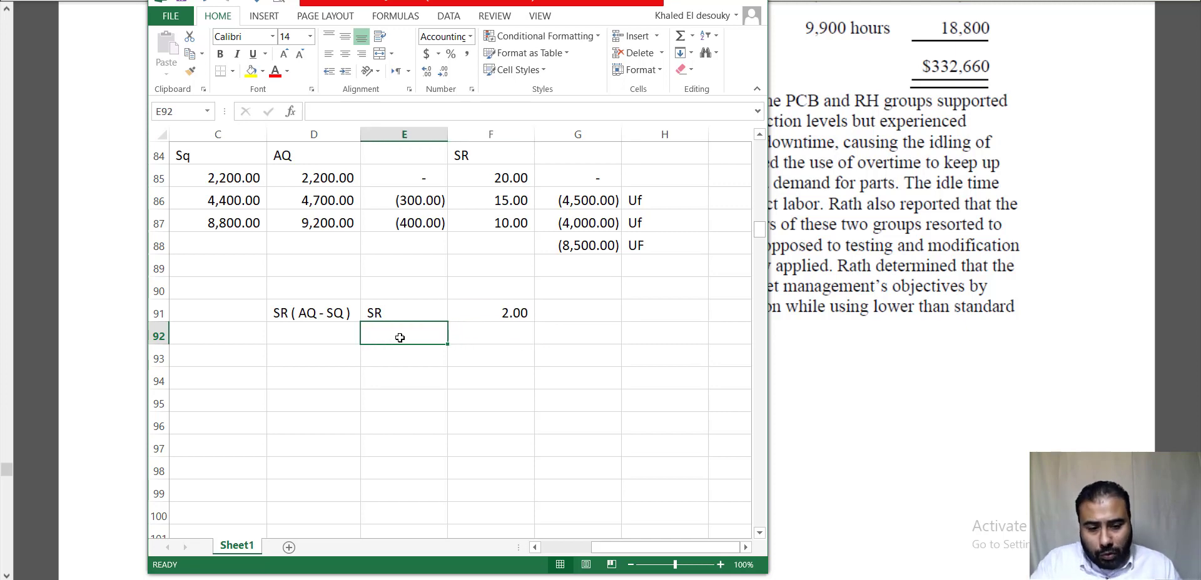
text(Aq)
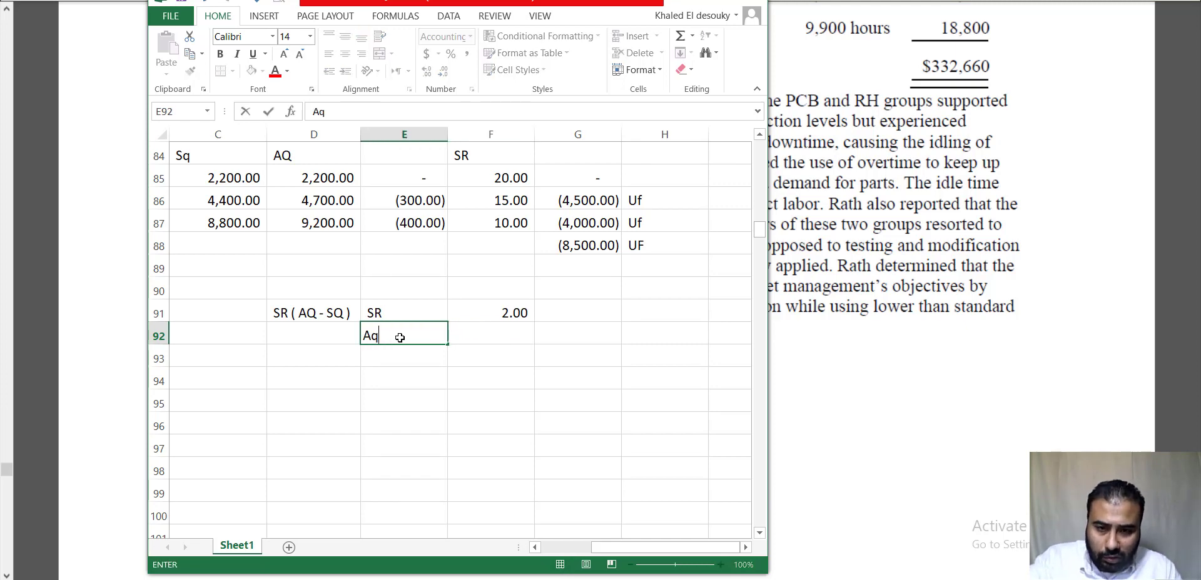
key(Return)
text(SQ)
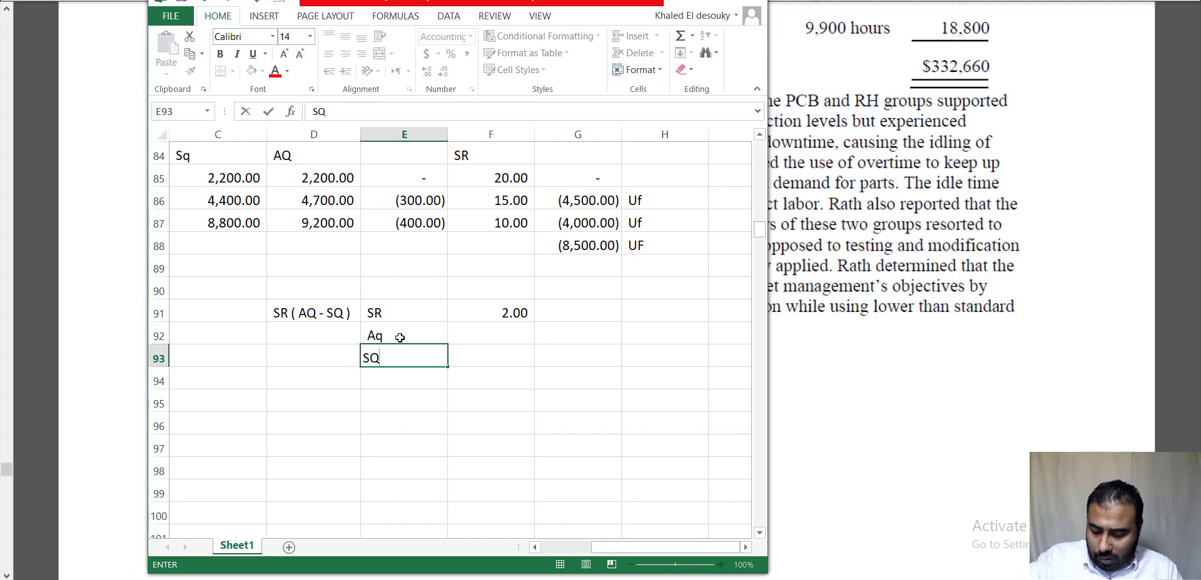
key(Return)
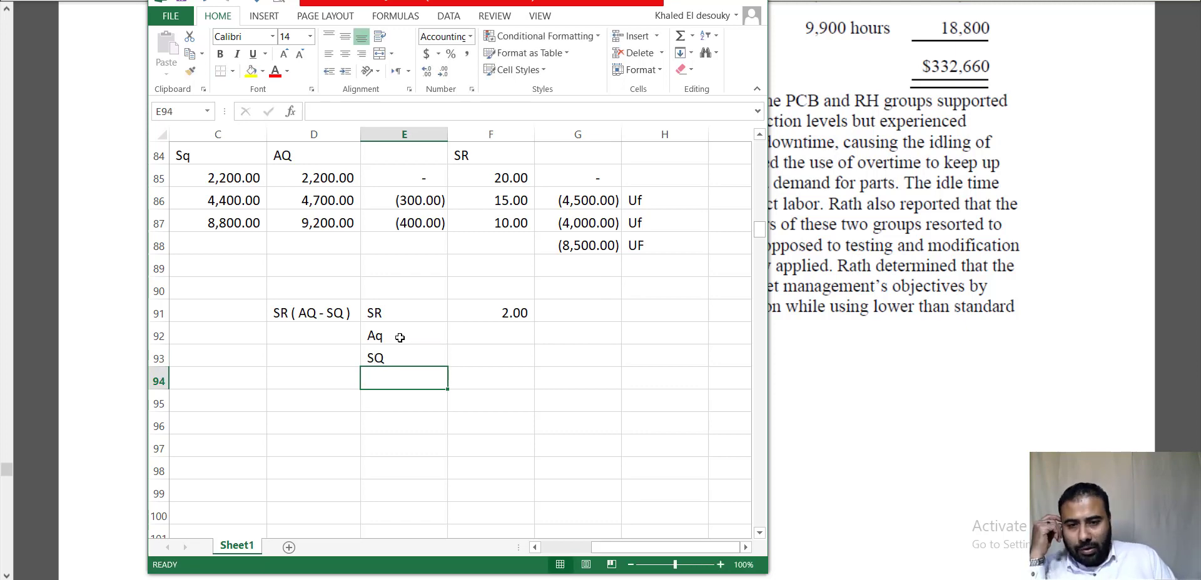
Highlight the actual variable overhead hours in the document's usage report and enter 9900 in F92 of the worksheet.
click(476, 329)
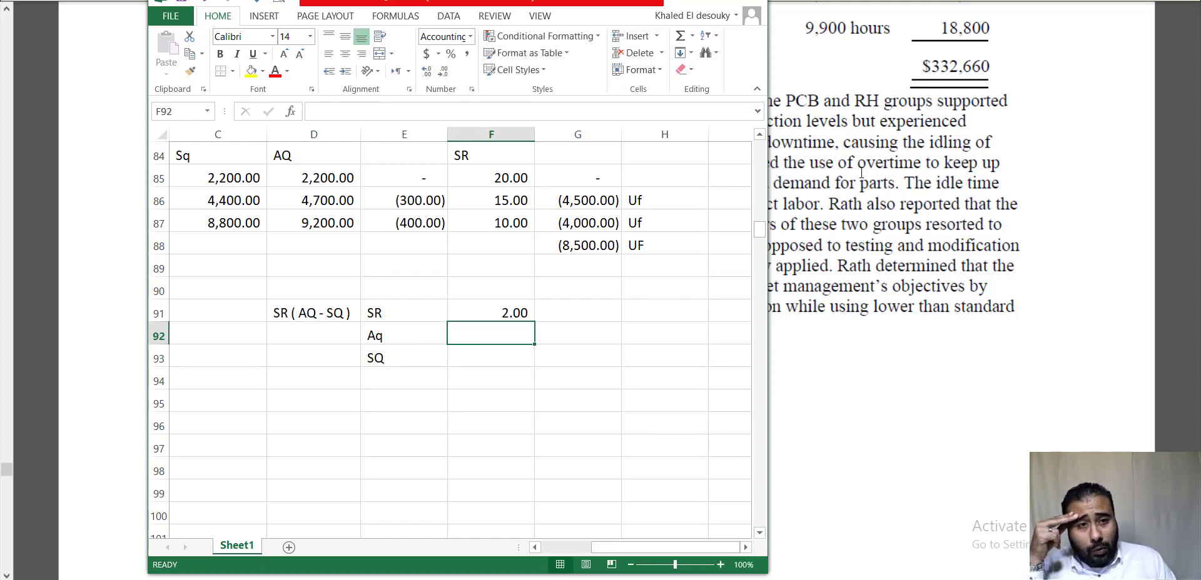
click(850, 182)
scroll(812, 179, up, 3)
drag(625, 140, 876, 136)
key(alt+Tab)
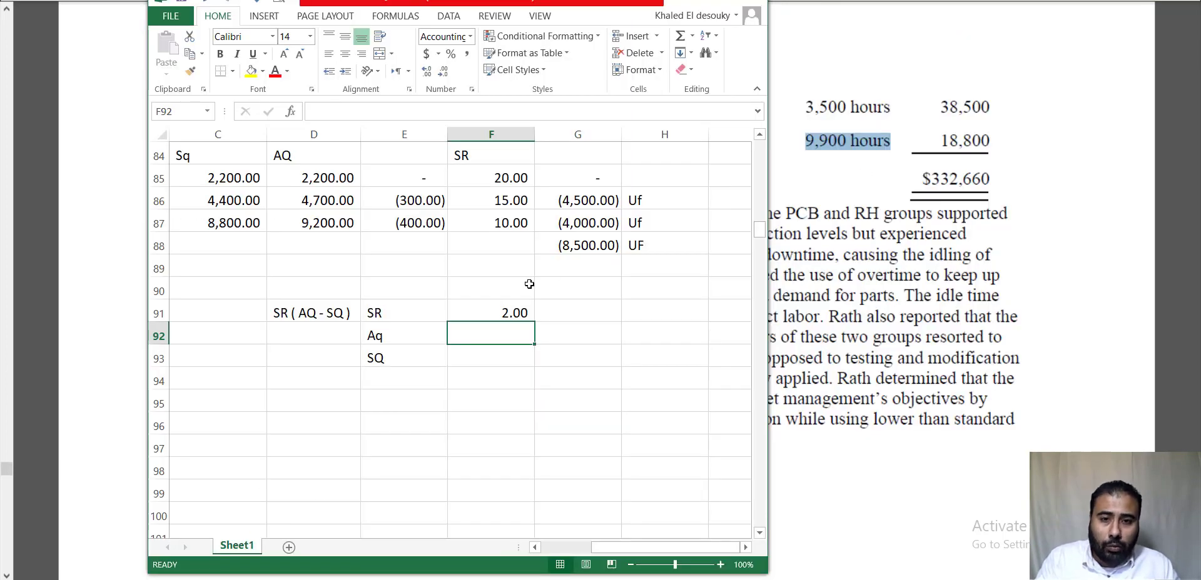
text(9900)
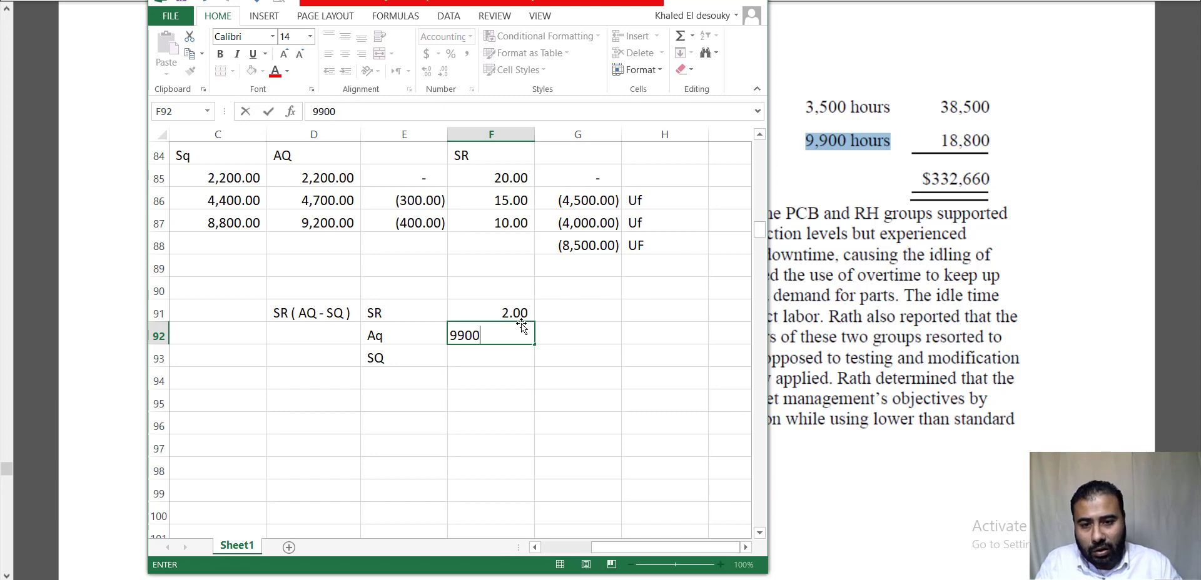
key(Return)
Look up the standard variable overhead hours per unit in the document and compute the standard quantity in F93 as +2200*4.5.
text(+)
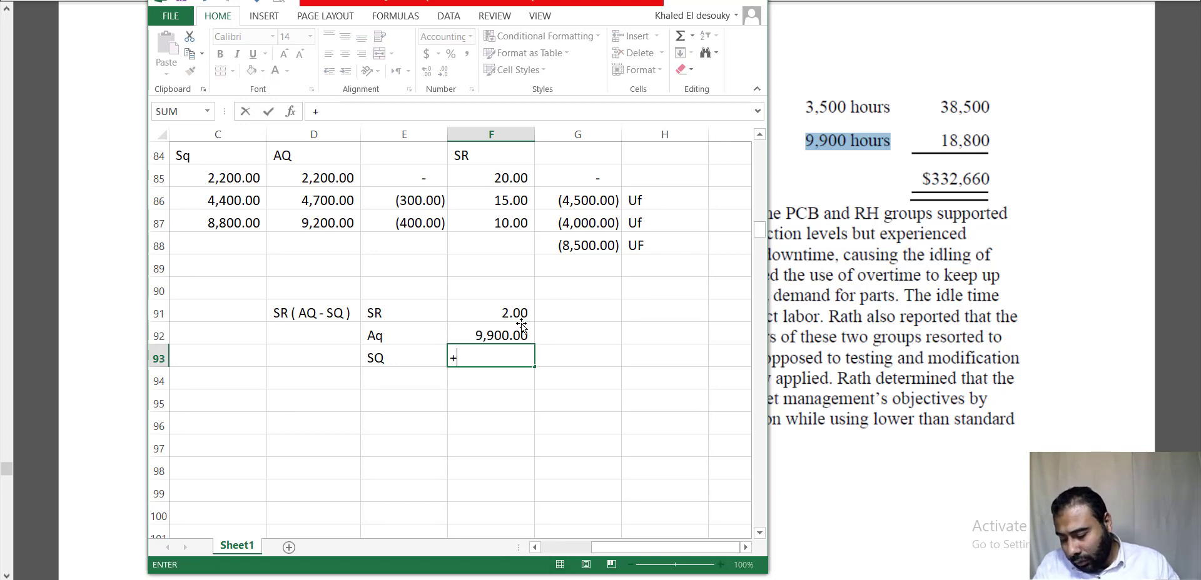
text(2200*)
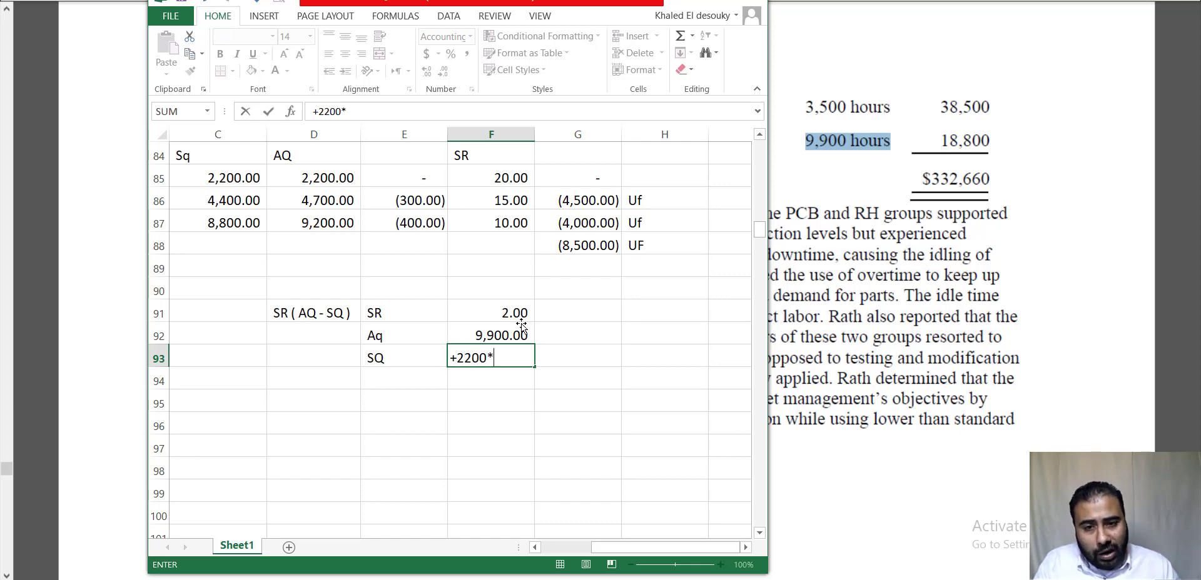
click(922, 231)
scroll(670, 236, up, 3)
drag(382, 295, 410, 292)
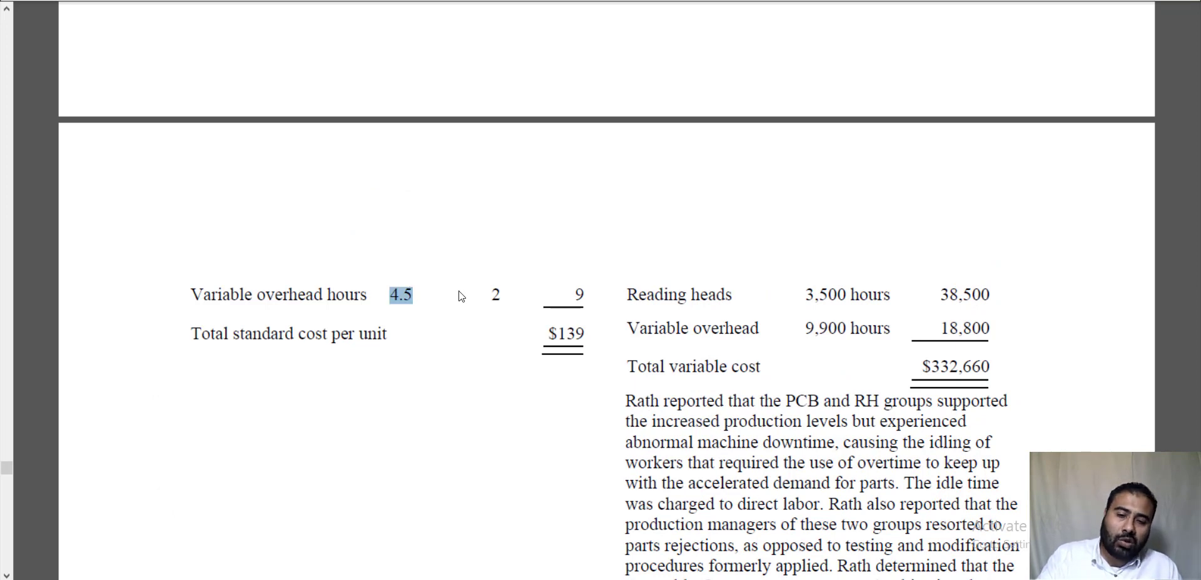
key(alt+Tab)
text(*4.5)
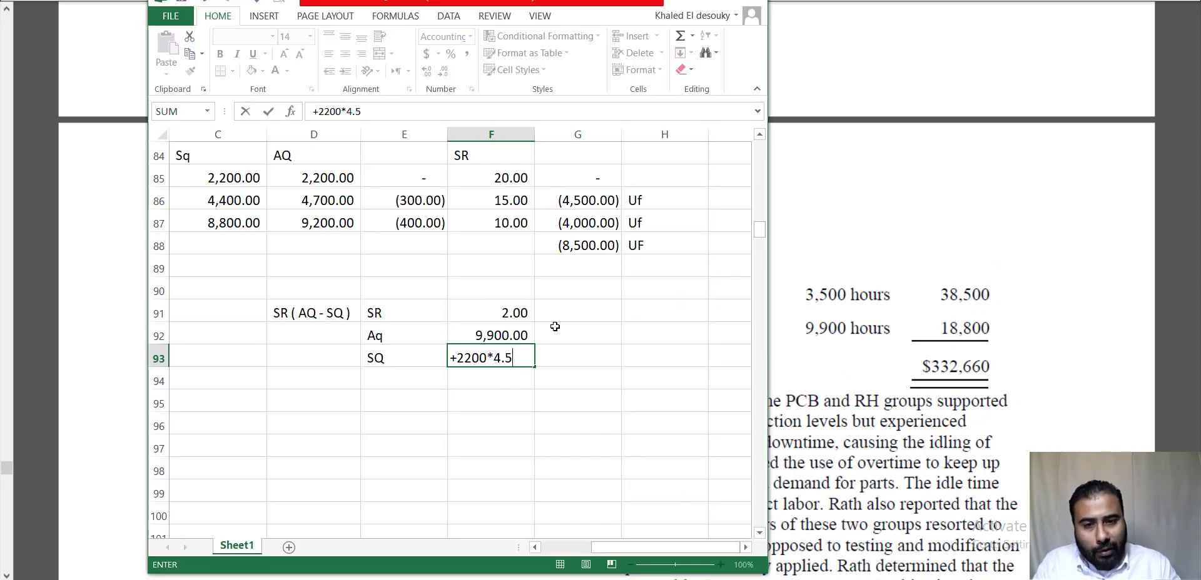
key(Return)
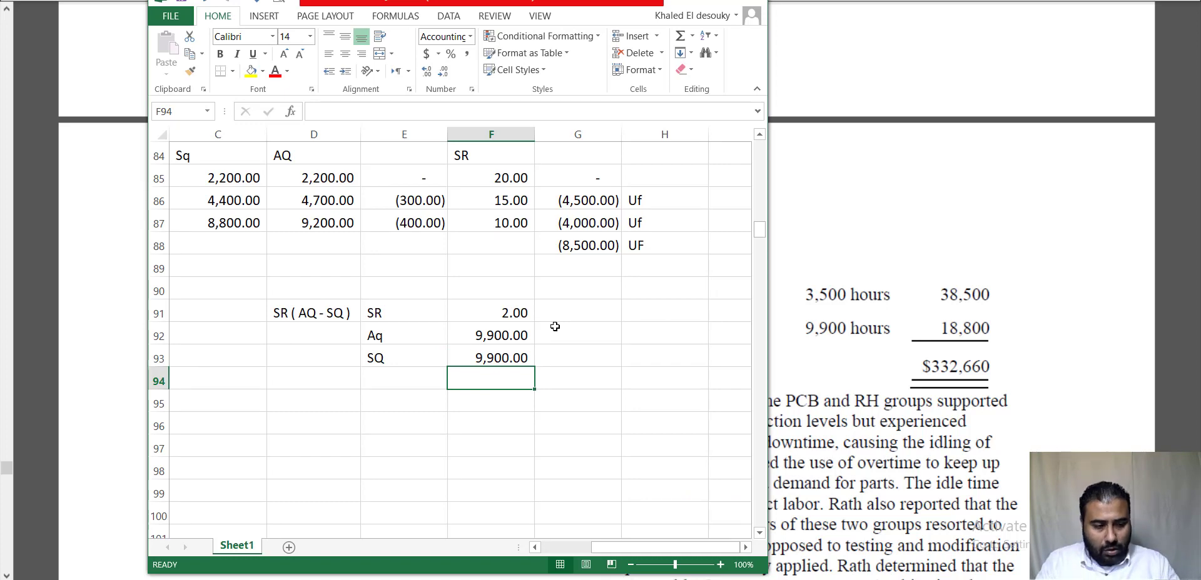
In F94, compute the hours difference by subtracting the Aq value in F92 from the SQ value in F93.
text(+)
key(Up)
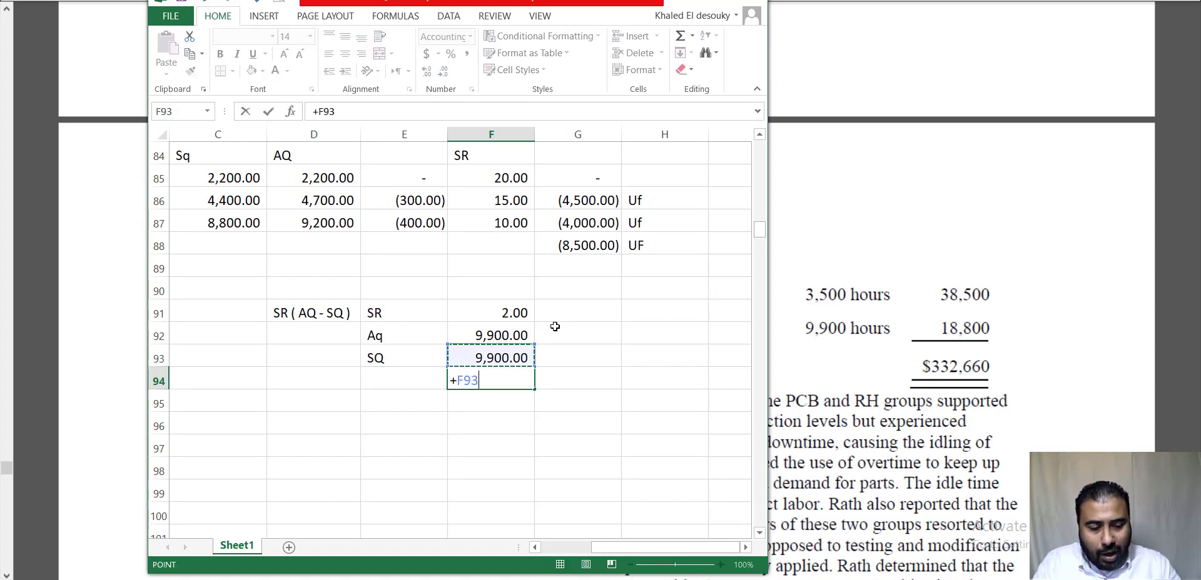
text(-)
key(Up)
key(Up)
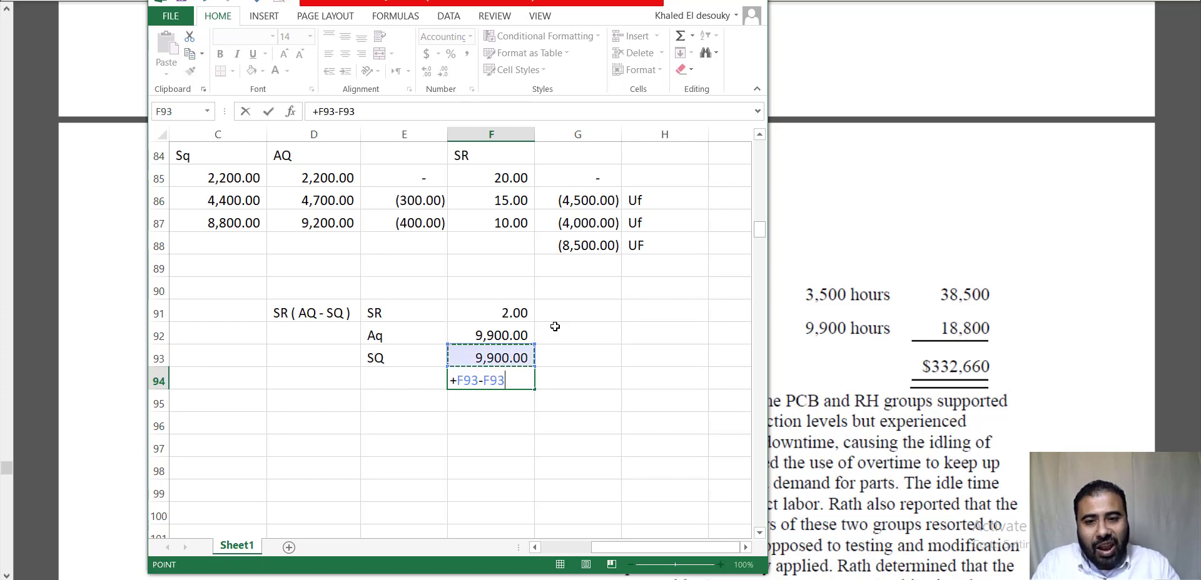
key(Return)
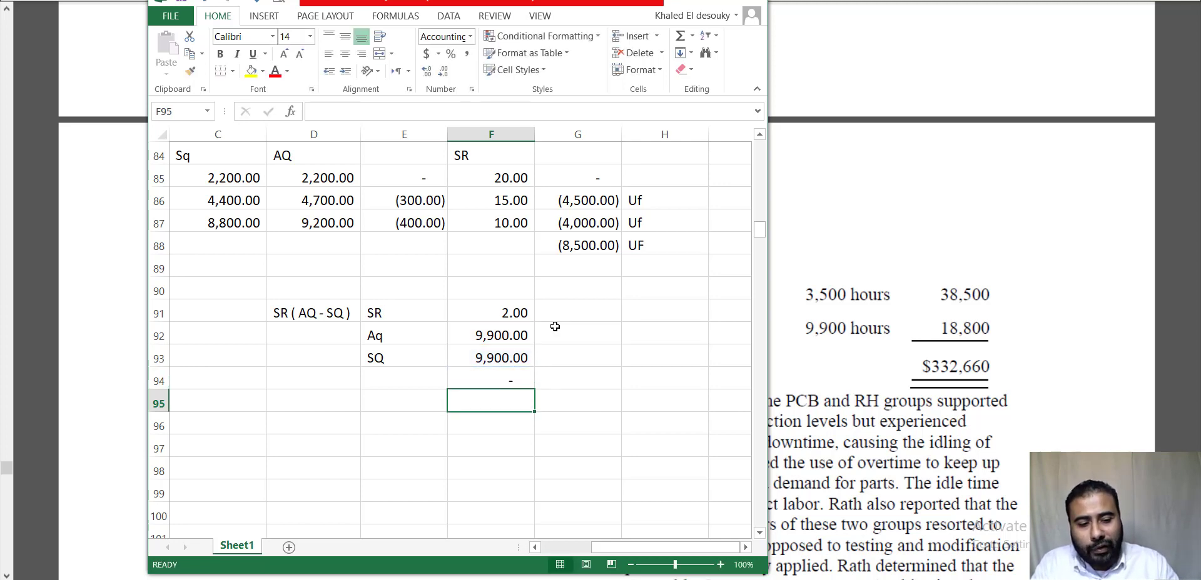
Compute the variable overhead efficiency variance in F95 with the formula +F94*F91.
text(+)
key(Up)
text(*)
click(482, 304)
key(Return)
click(523, 397)
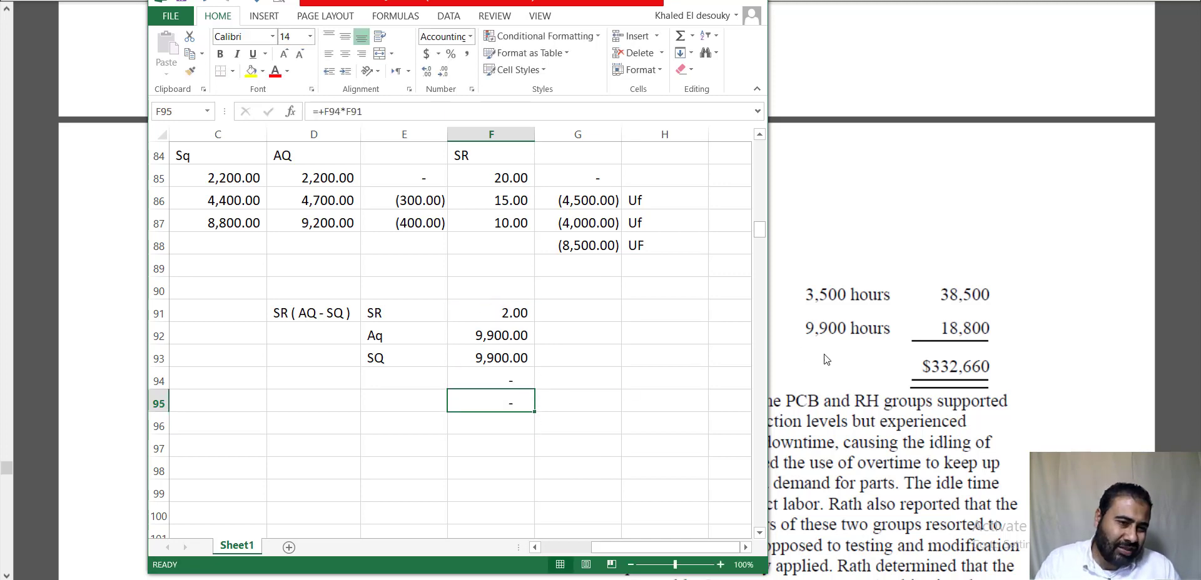
Highlight answer A, "$0", under Question 12 in the document and switch back to the Excel worksheet.
click(913, 310)
scroll(427, 399, down, 5)
scroll(425, 400, down, 3)
drag(227, 173, 299, 183)
key(alt+Tab)
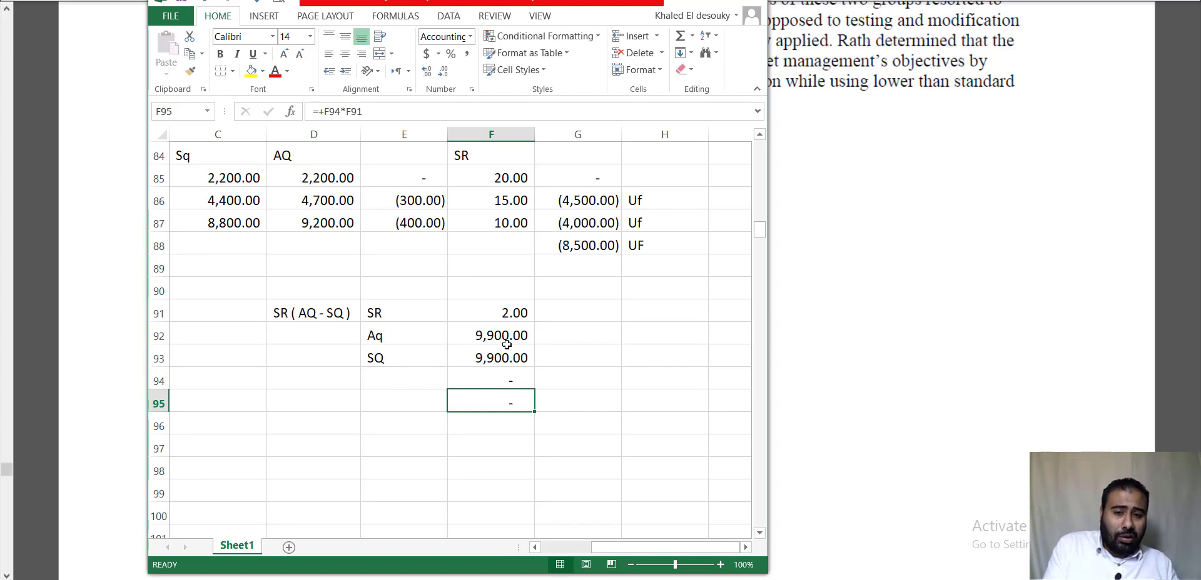
click(543, 334)
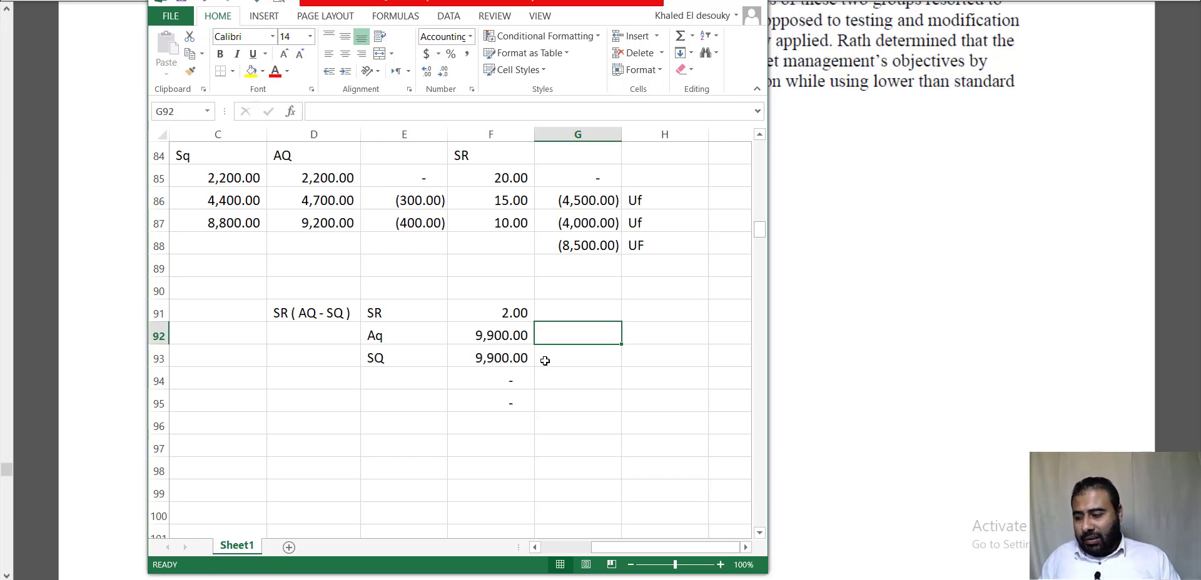
Go to Question 13 in the document and highlight the words "Funtime's variable overhead spending variance".
click(838, 323)
scroll(712, 345, down, 10)
scroll(653, 354, down, 4)
drag(368, 144, 633, 352)
scroll(632, 356, down, 9)
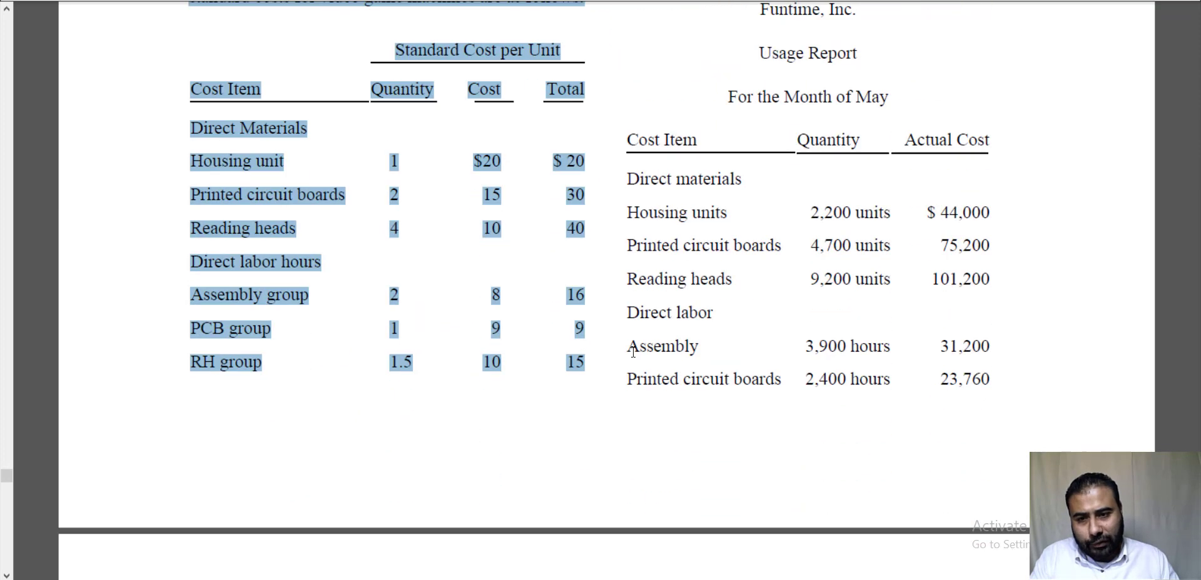
scroll(322, 163, down, 5)
scroll(552, 205, down, 8)
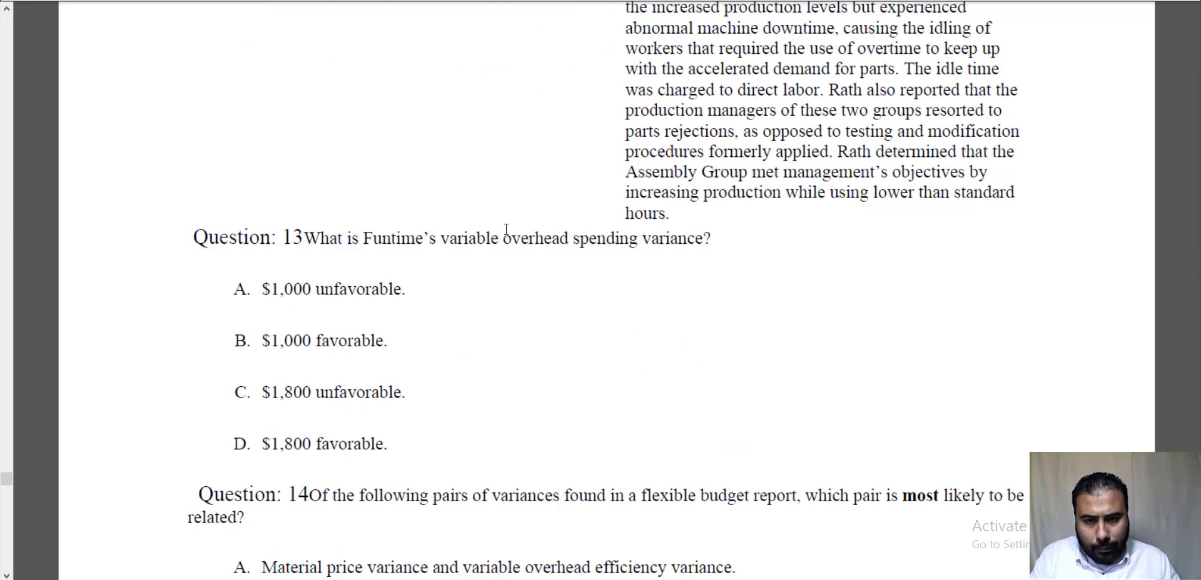
drag(364, 238, 702, 239)
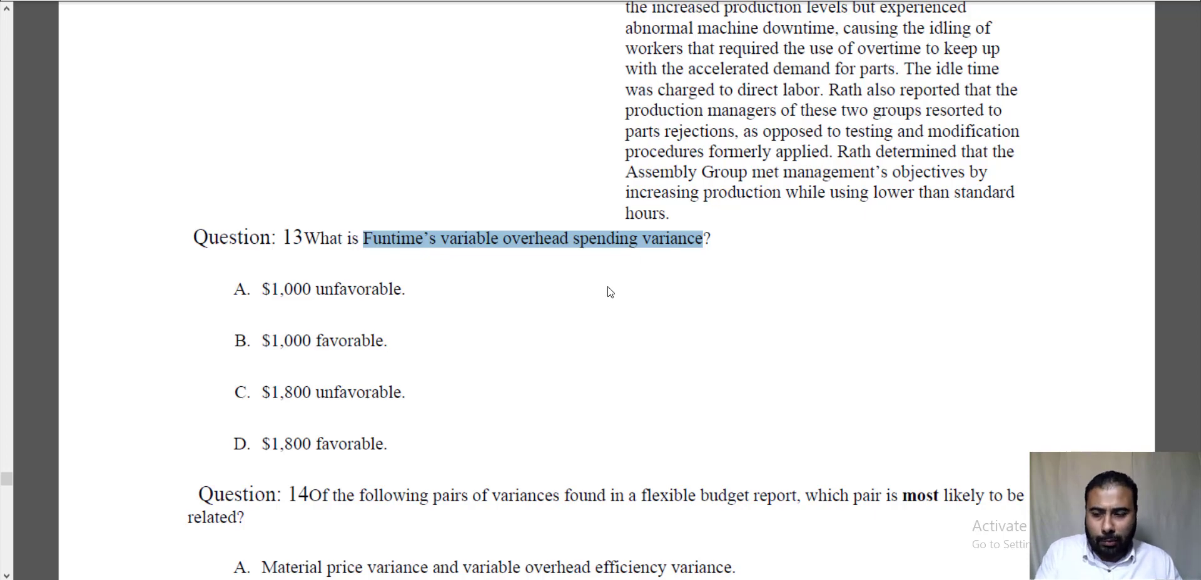
Switch back to the Excel worksheet and enter the spending variance formula text "AQ ( AR - SR )" in D96.
key(alt+Tab)
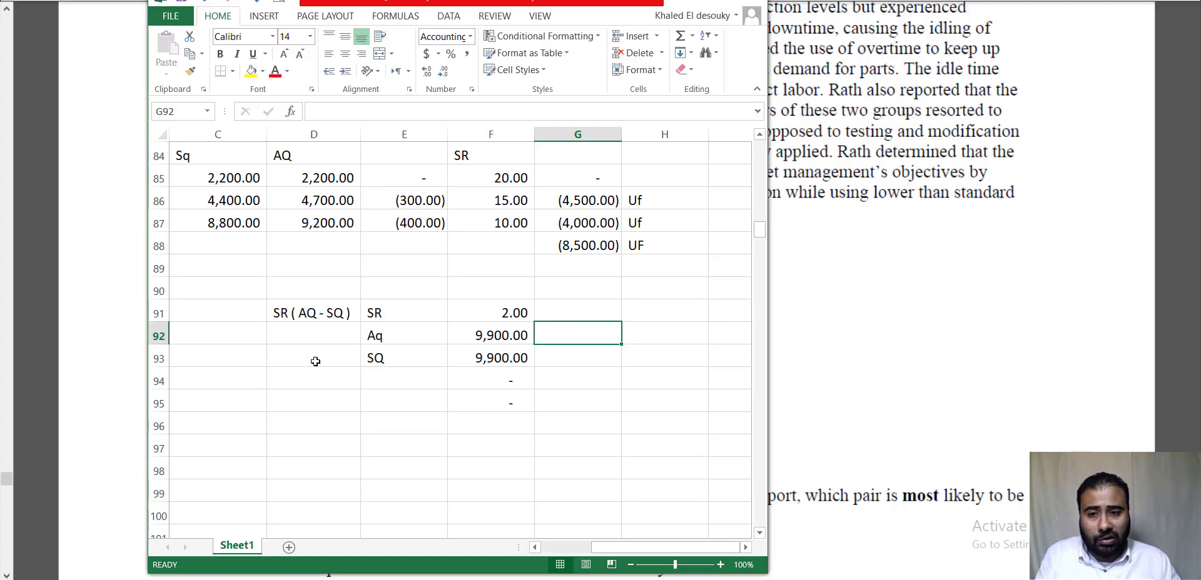
scroll(315, 362, down, 2)
click(323, 295)
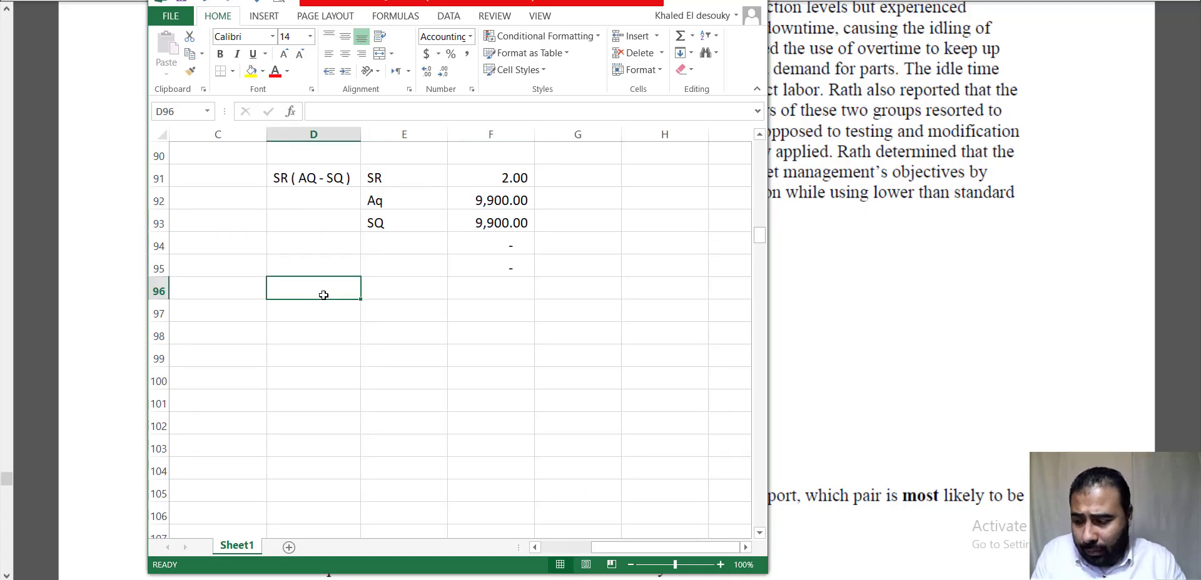
text(AQ )
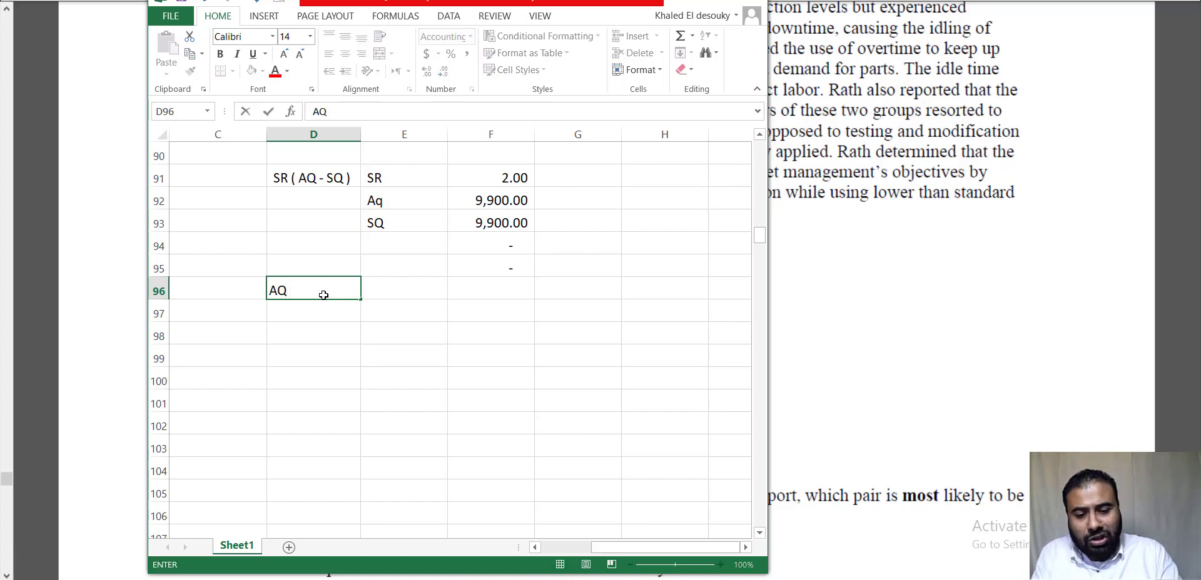
text(( AR - S)
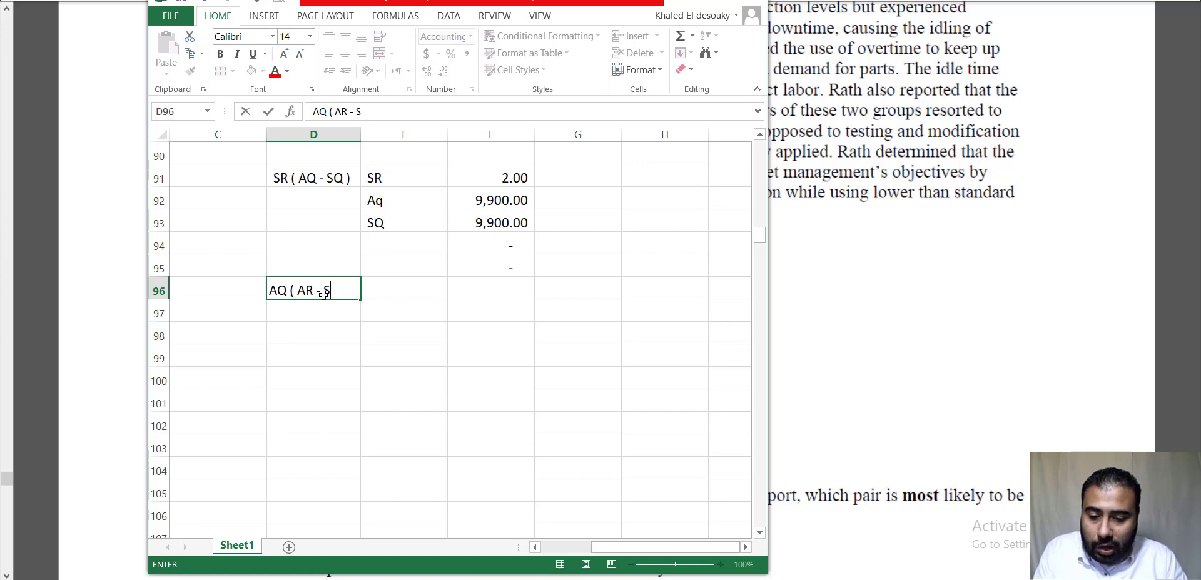
text(R ))
key(Return)
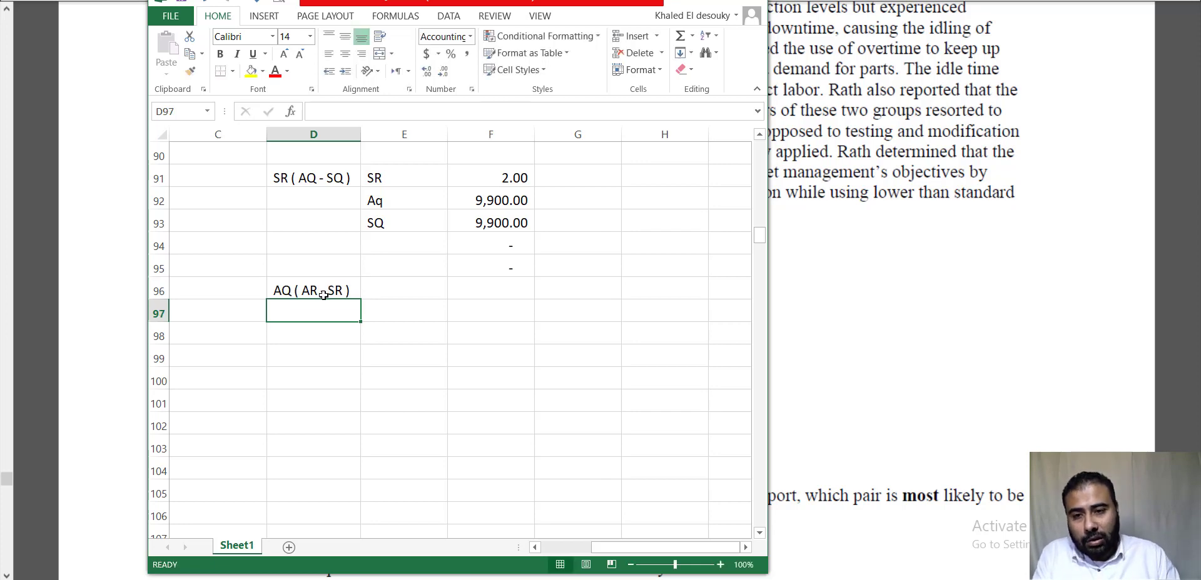
Label E97 "AQ" for the spending variance calculation.
key(Right)
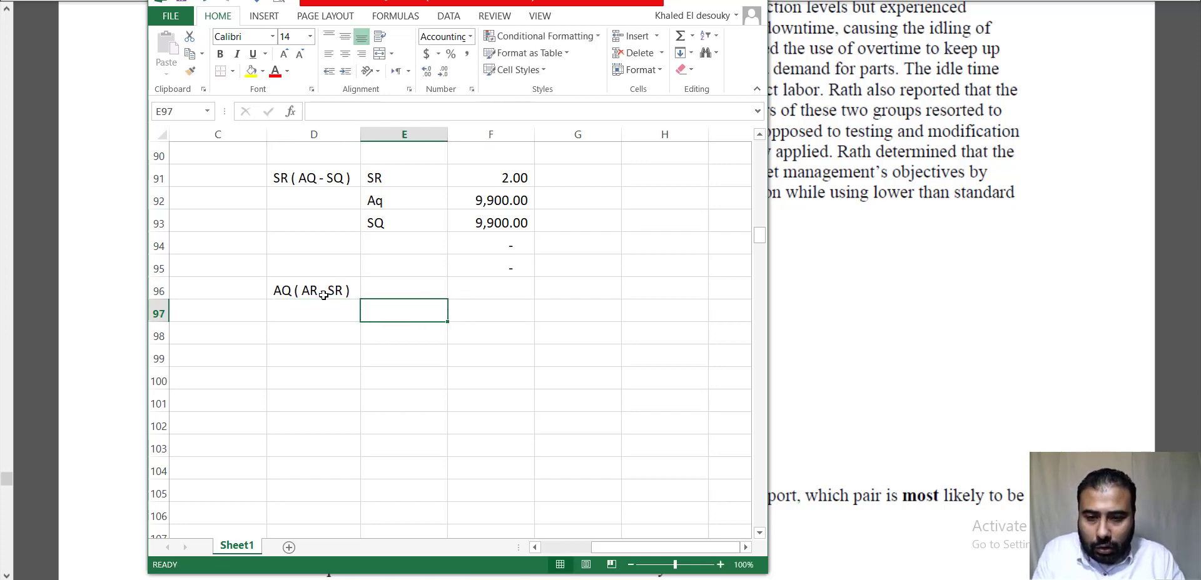
text(AQ)
key(Return)
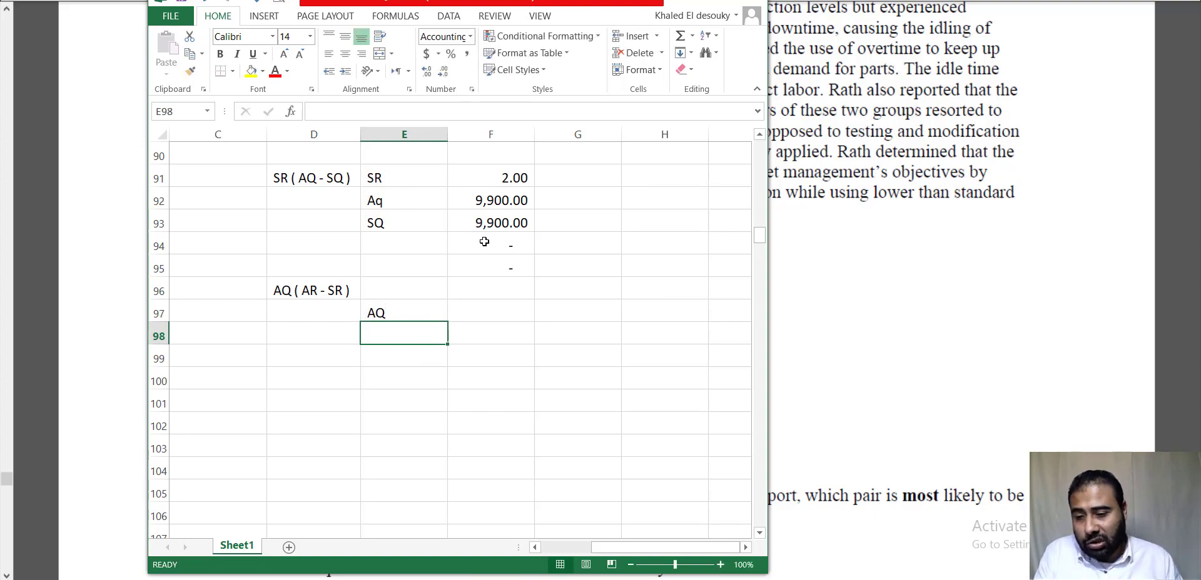
Highlight the actual variable overhead "9,900 hours" in the document, then switch back to Excel and enter 9900 for AQ in F97.
click(808, 207)
scroll(812, 209, up, 8)
drag(805, 365, 890, 366)
key(alt+Tab)
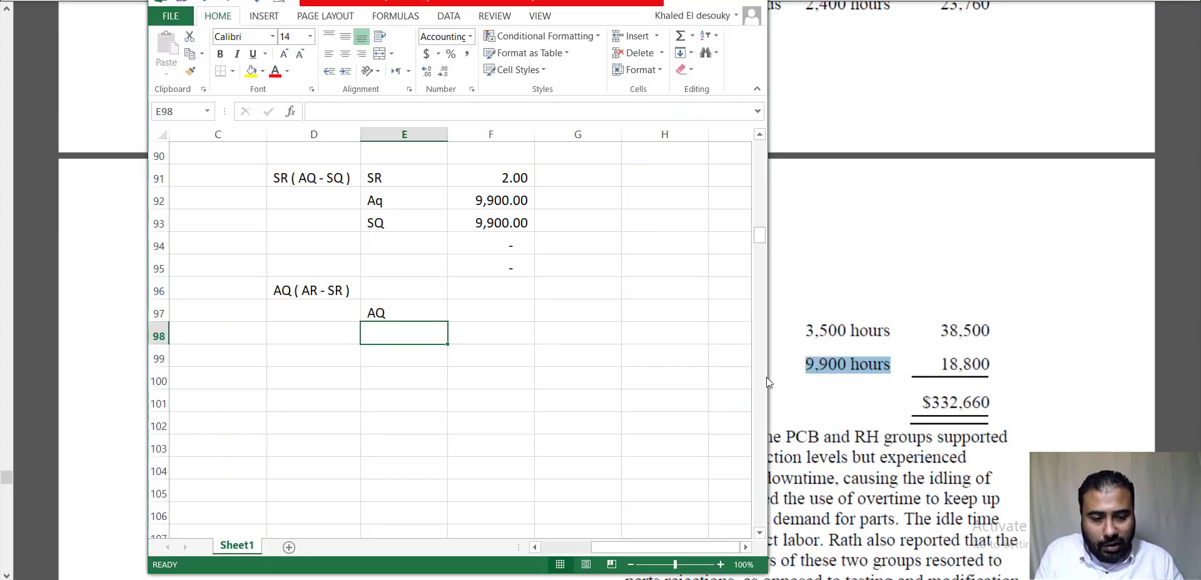
key(Up)
key(Right)
text(9900)
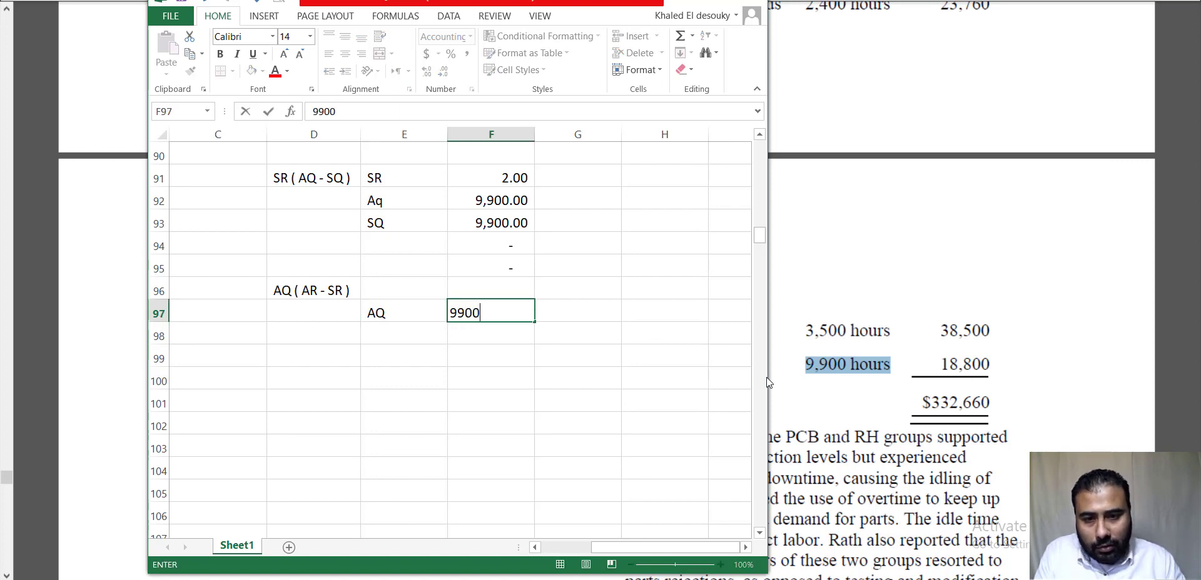
key(Return)
Label E98 "SR", check the standard variable overhead rate in the document, and enter 2 in F98 of the Excel worksheet.
key(Left)
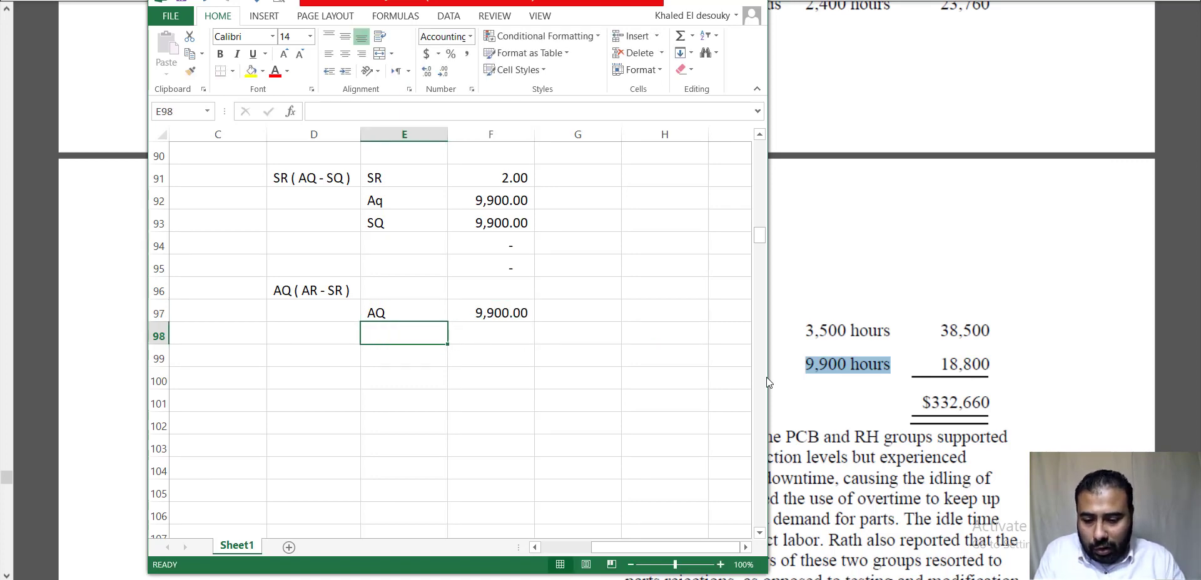
text(SR)
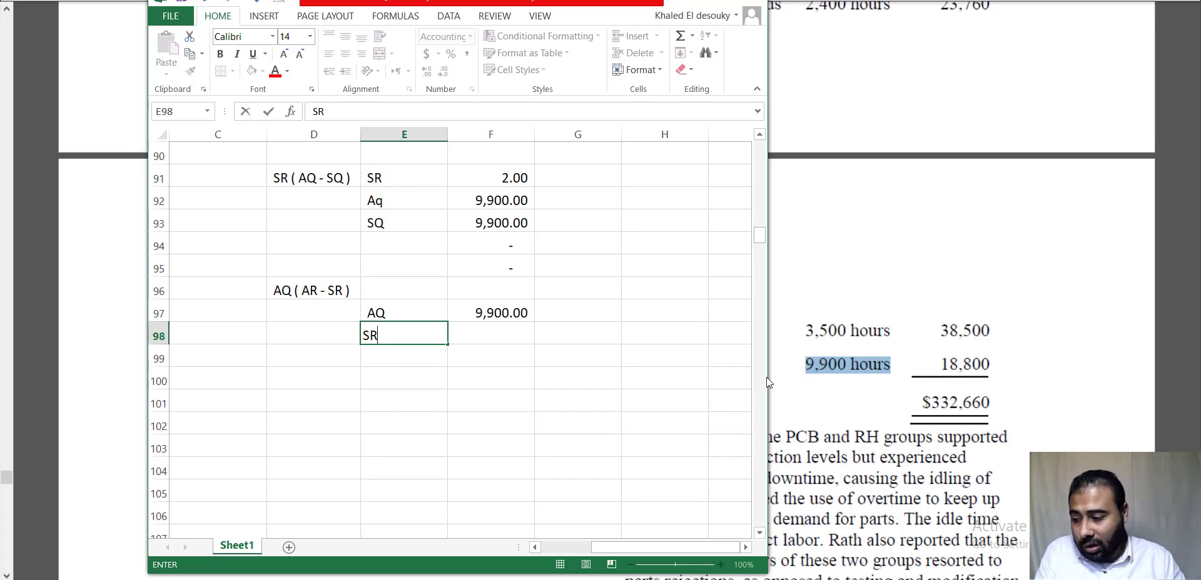
key(Return)
click(770, 377)
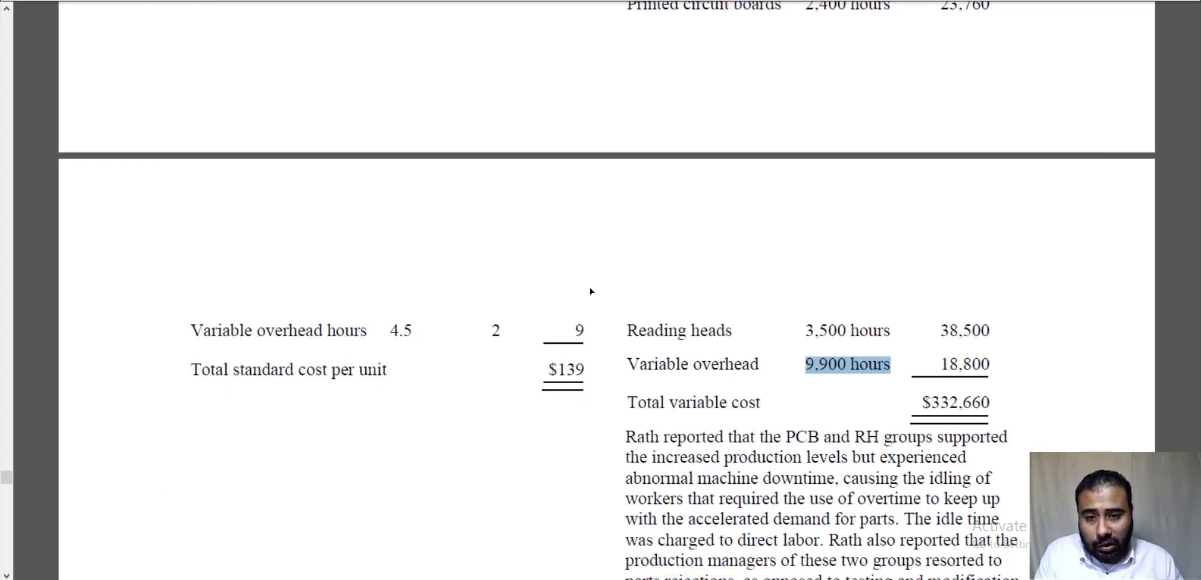
drag(490, 330, 504, 330)
key(alt+Tab)
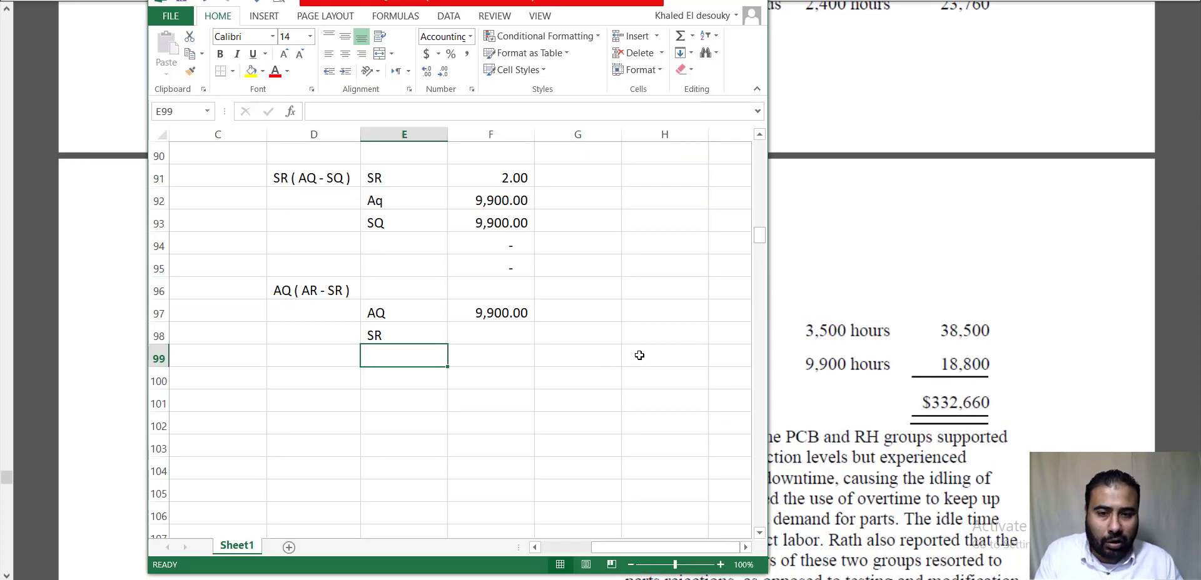
click(481, 336)
text(2)
key(Return)
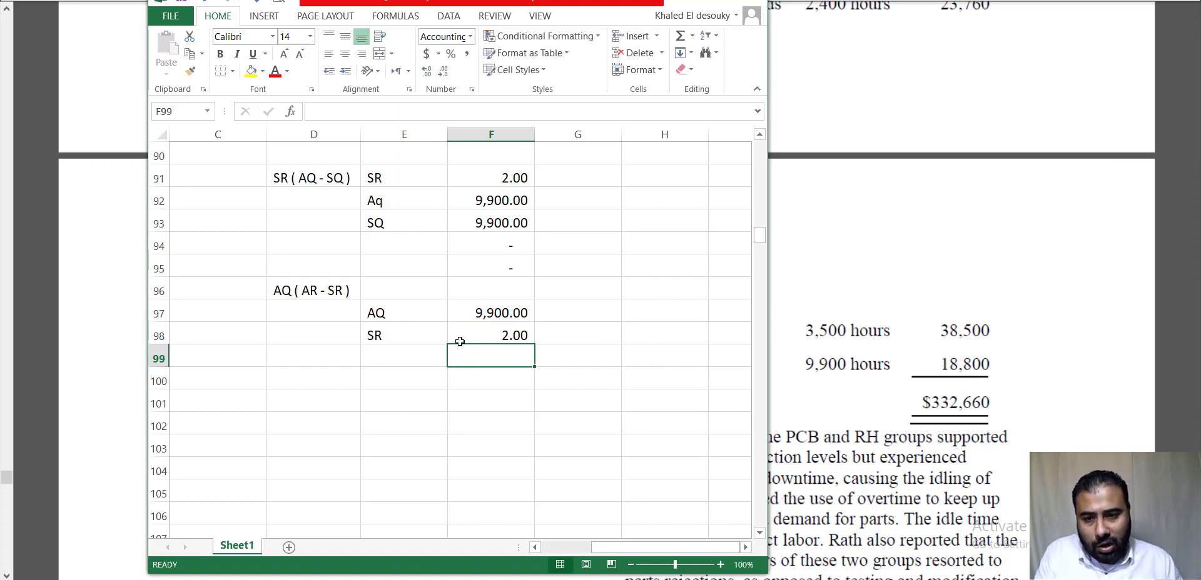
Label E99 "AR", highlight the variable overhead "9,900 hours" in the document, and switch back to the Excel worksheet.
click(419, 356)
text(AR)
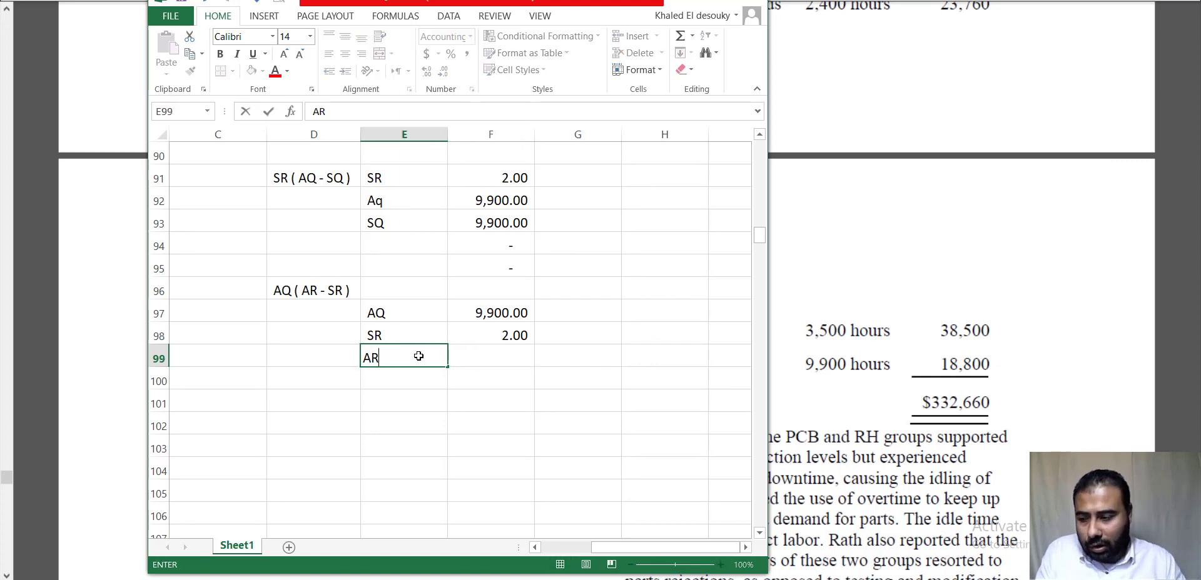
key(Return)
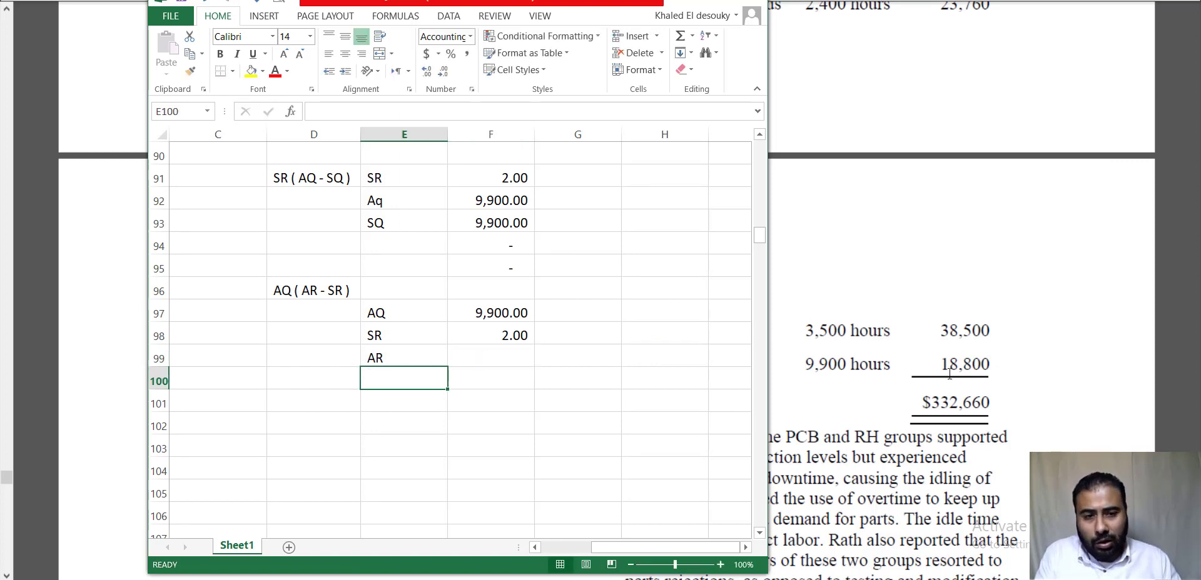
click(949, 372)
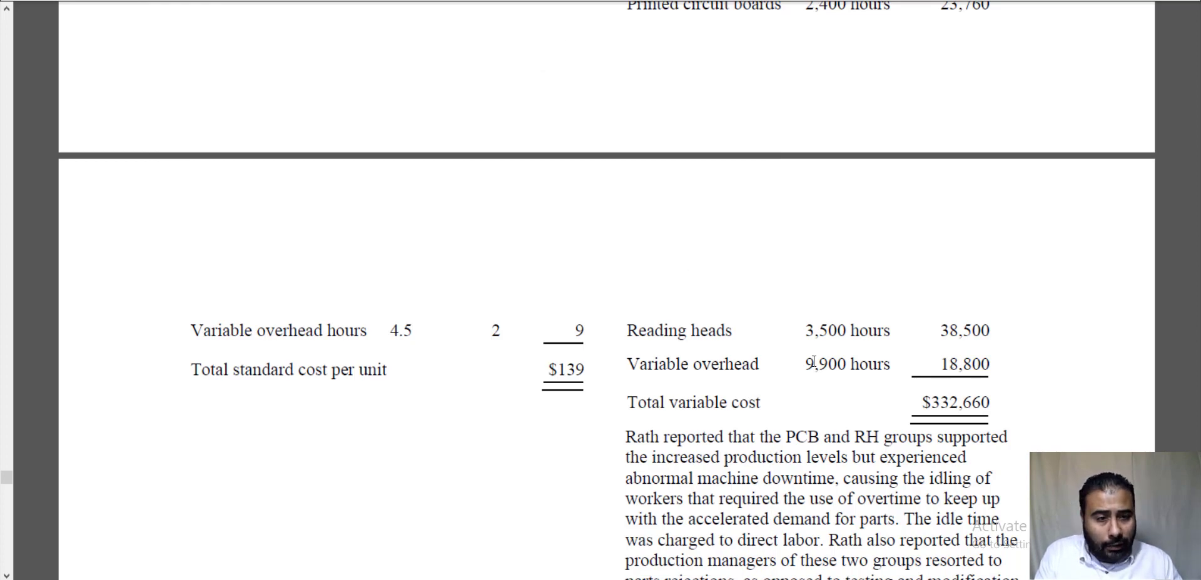
drag(700, 364, 738, 362)
drag(973, 364, 787, 365)
key(alt+Tab)
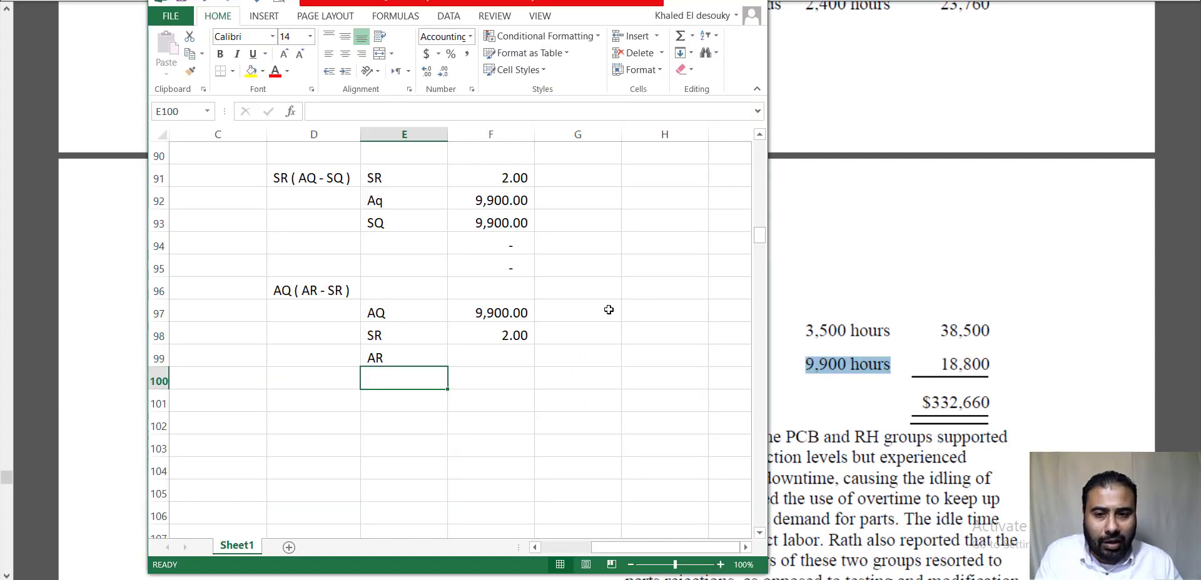
Calculate the actual rate in F99 as +18800/9900 and apply the comma-separated accounting format to it.
click(512, 353)
text(+18800/9900)
key(Return)
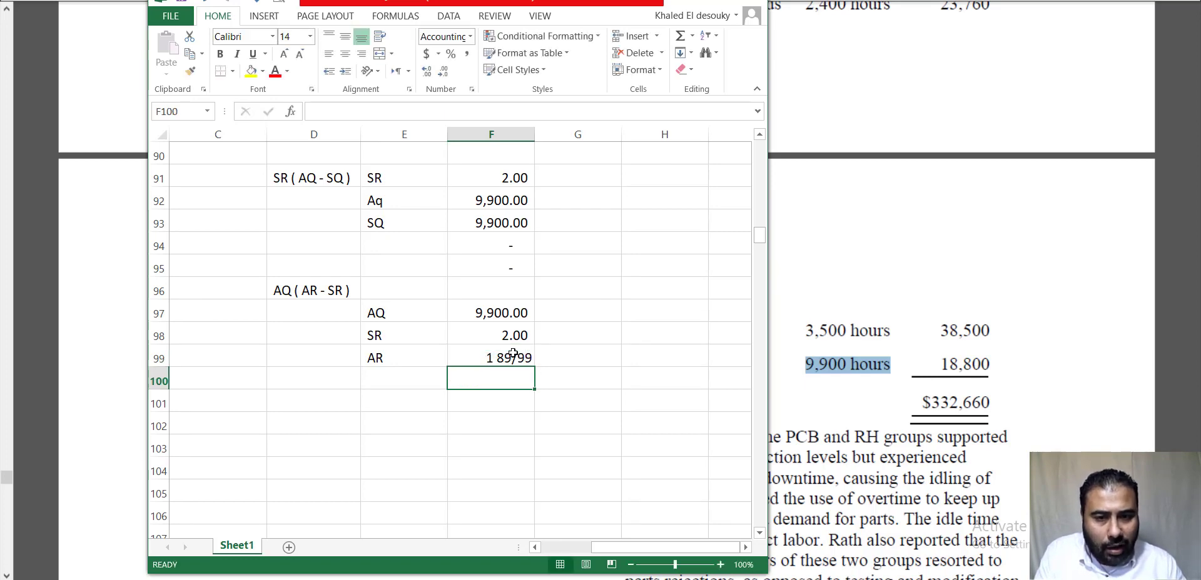
click(513, 353)
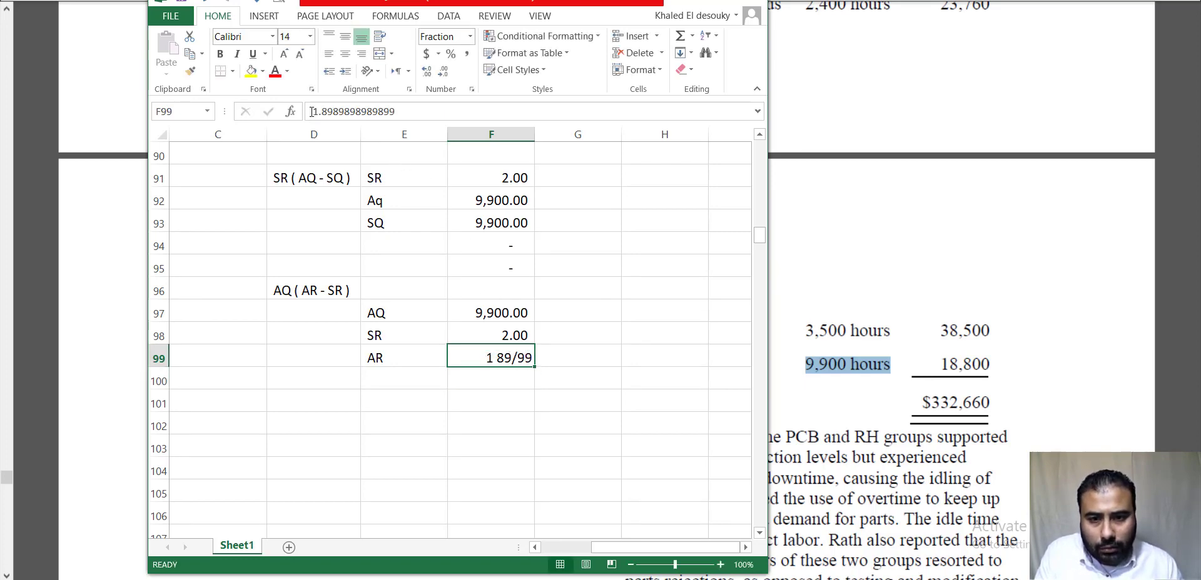
click(466, 54)
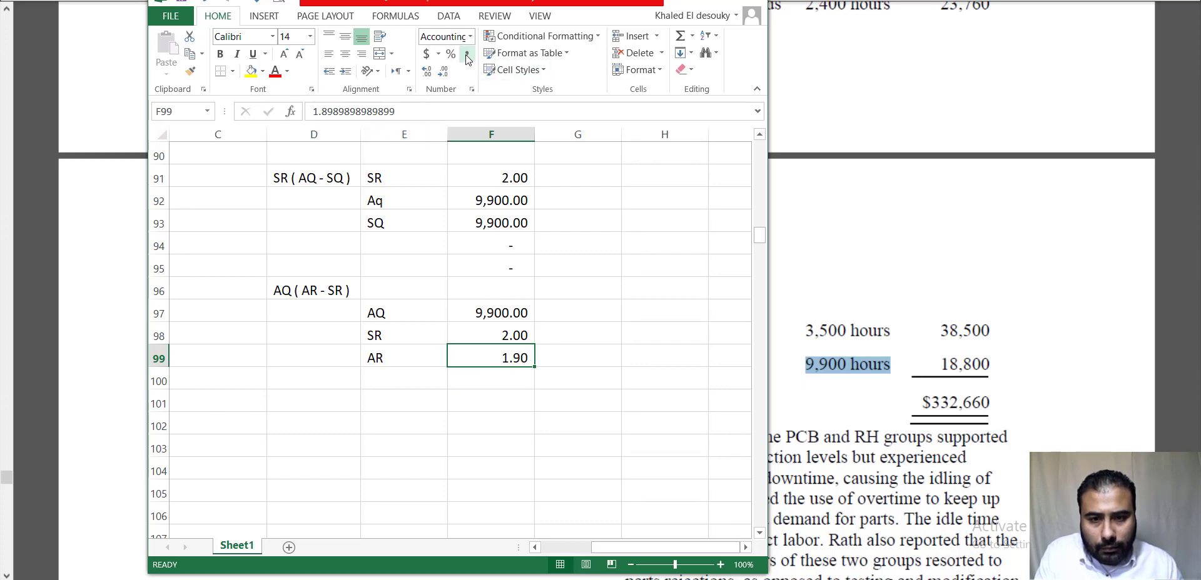
Calculate the spending variance in F101 with the formula +(F98-F99)*F97.
click(526, 411)
text(+)
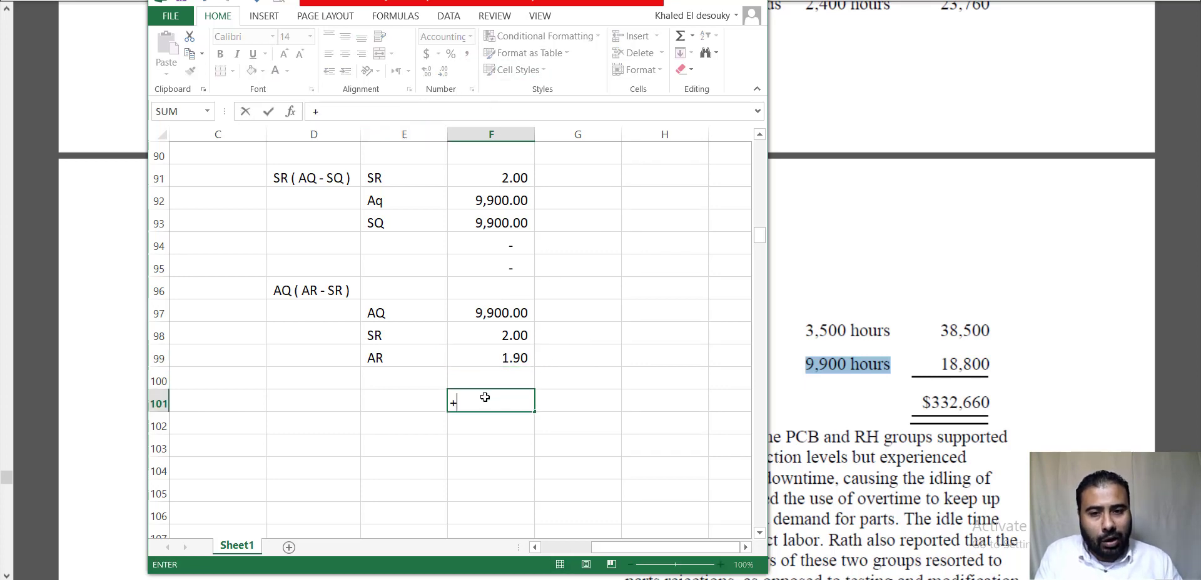
text(()
click(512, 334)
text(-)
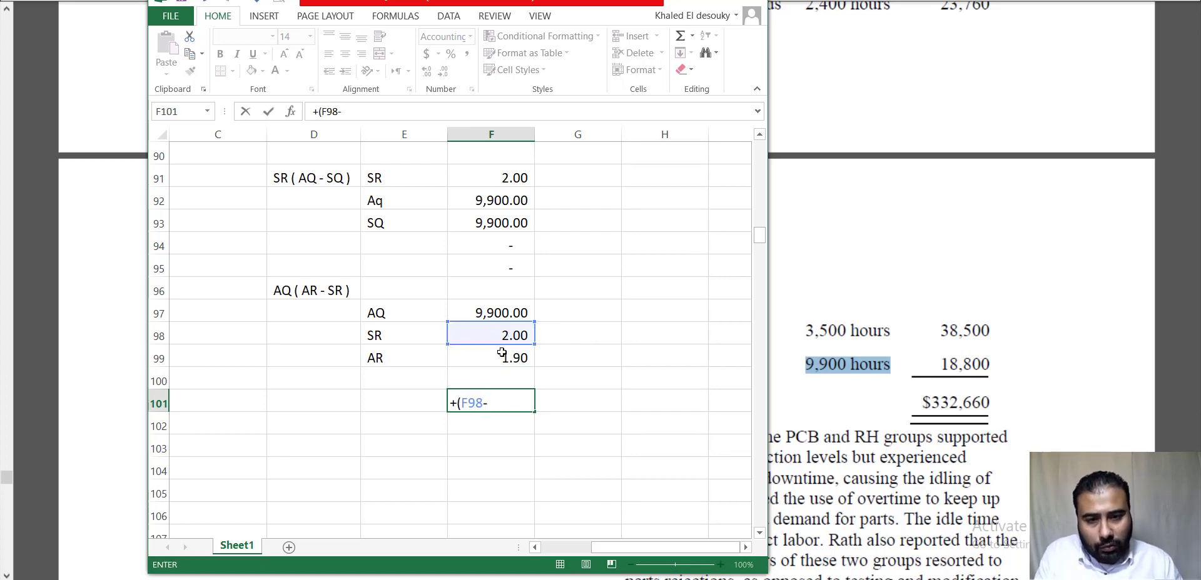
click(501, 353)
text()*)
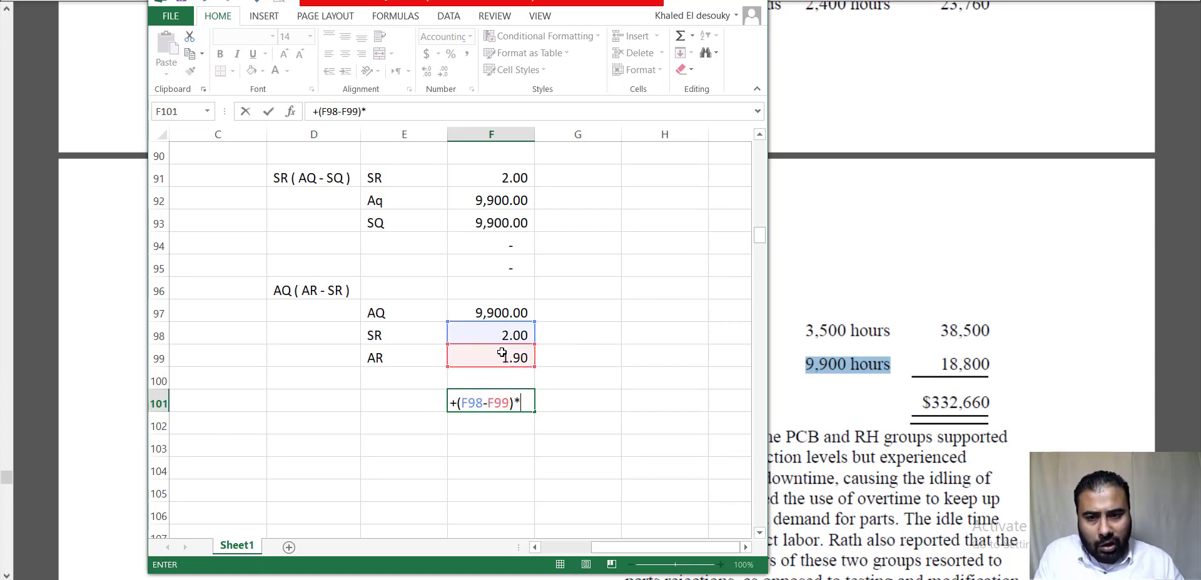
click(498, 301)
key(Return)
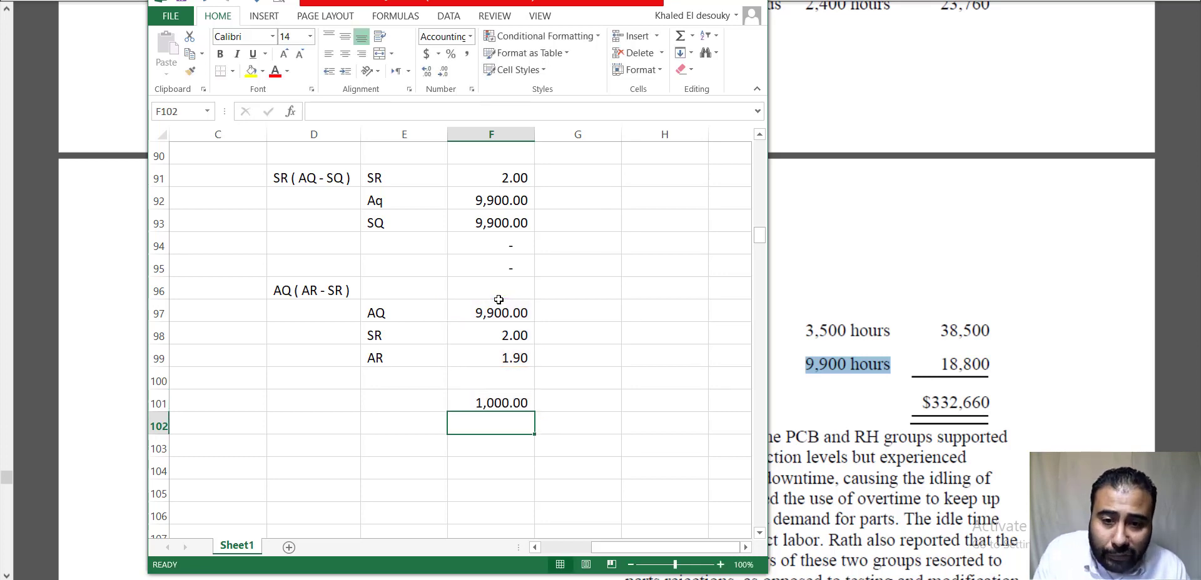
Mark the spending variance as favorable with "F" in G101 and select F101:G101.
drag(504, 353, 431, 336)
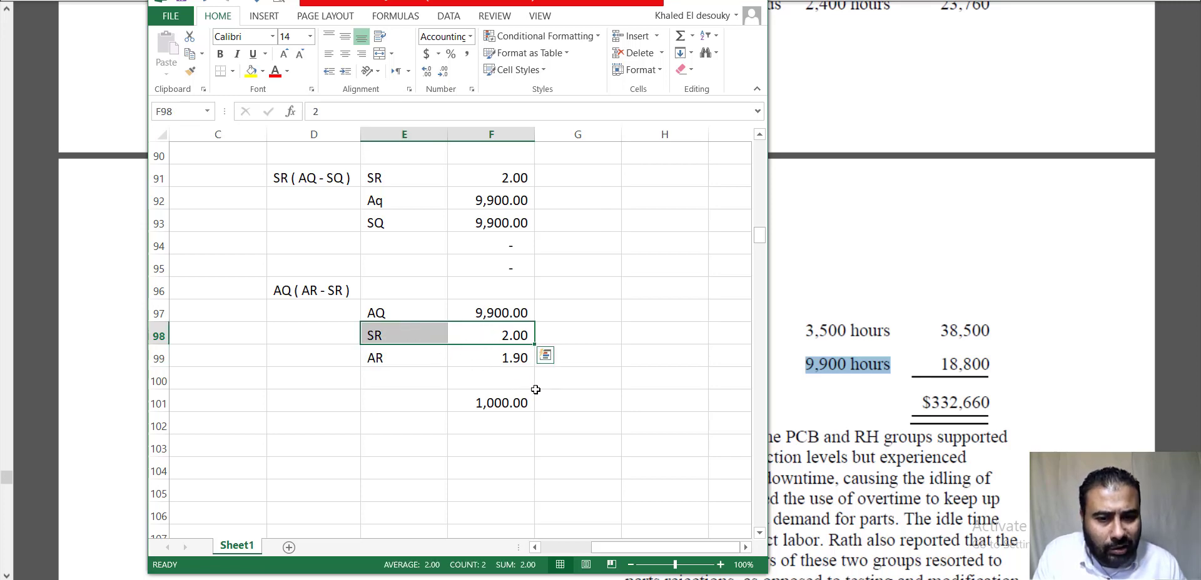
click(560, 397)
text(F)
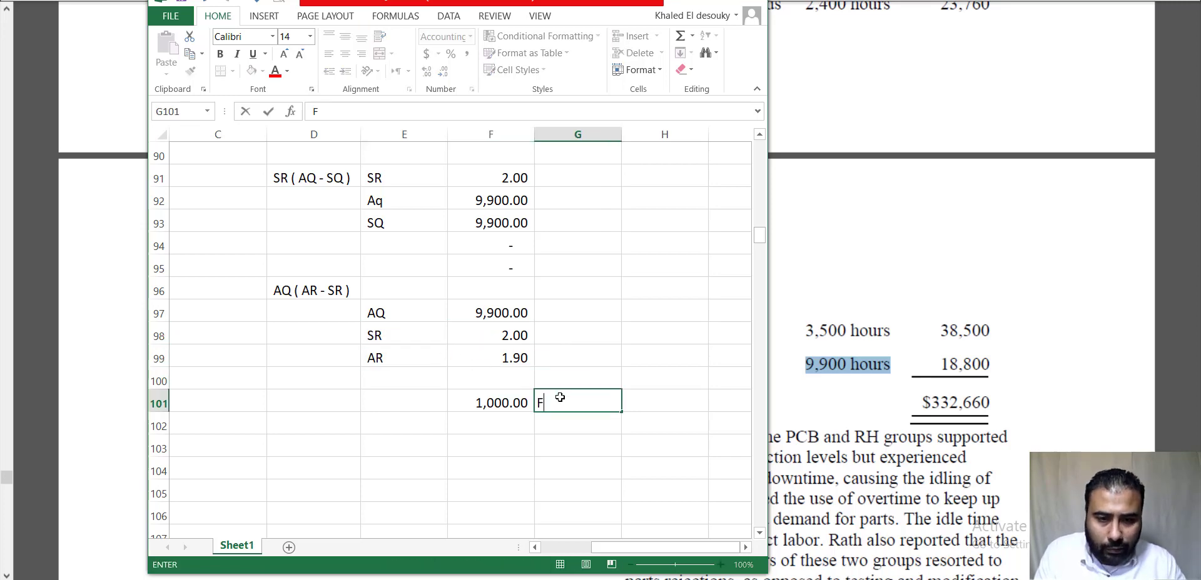
key(Return)
drag(558, 397, 528, 404)
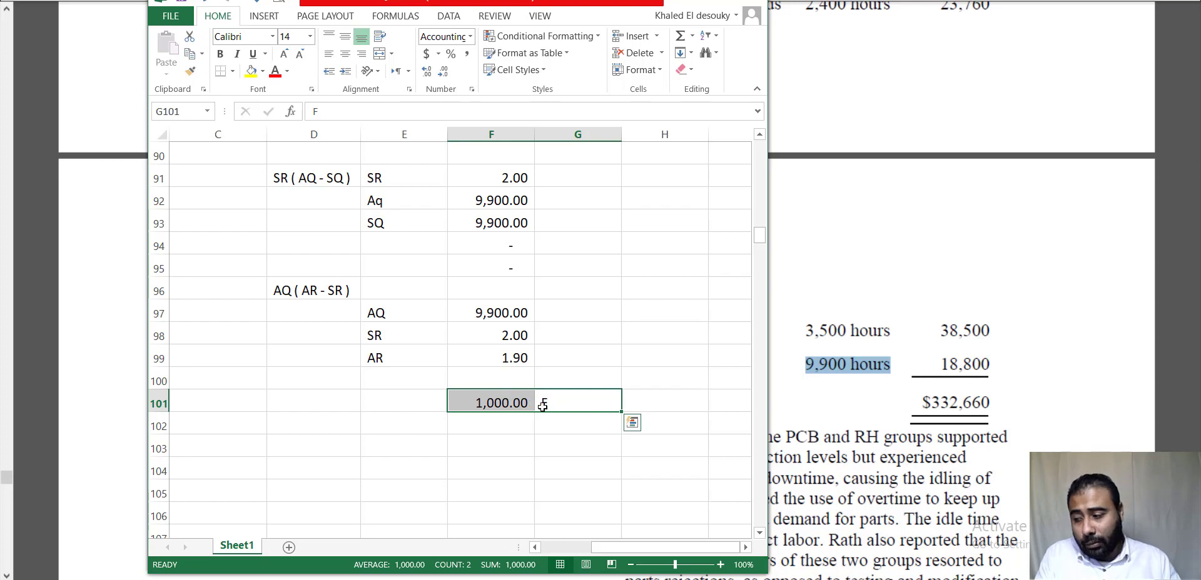
Highlight answer B, "$1,000 favorable", under Question 13 in the document and switch back to the Excel worksheet.
click(1089, 331)
scroll(821, 440, down, 1)
scroll(822, 440, down, 8)
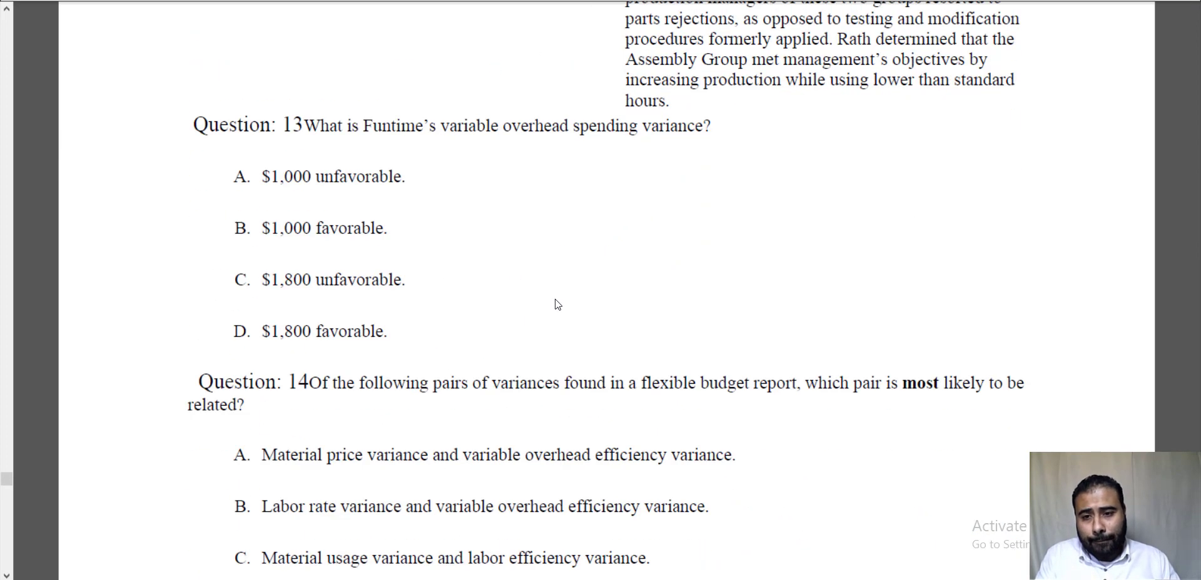
drag(233, 229, 391, 213)
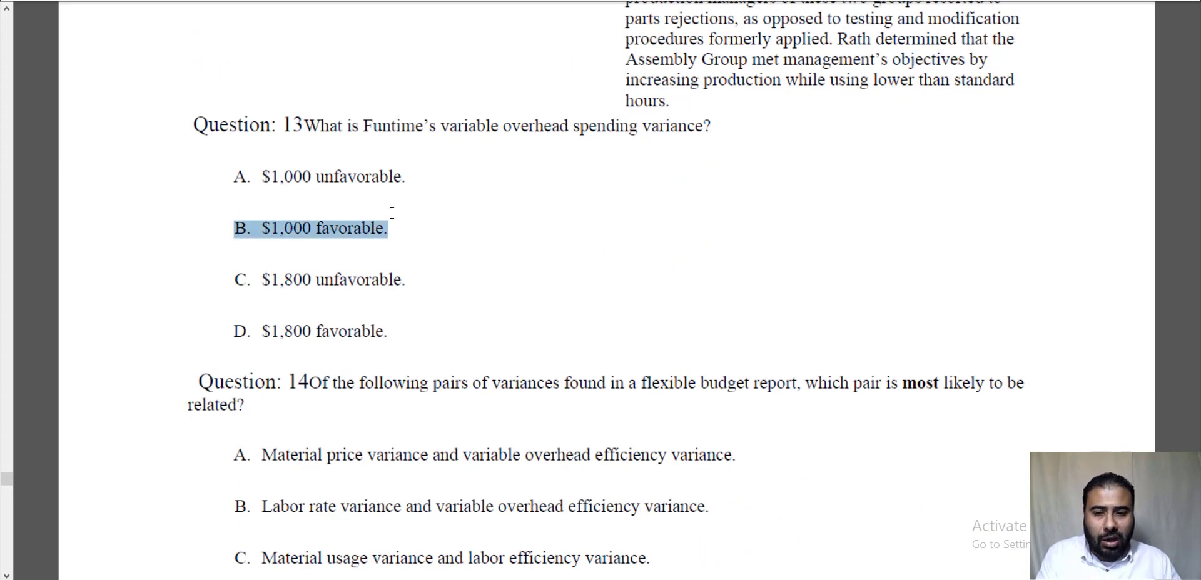
key(alt+Tab)
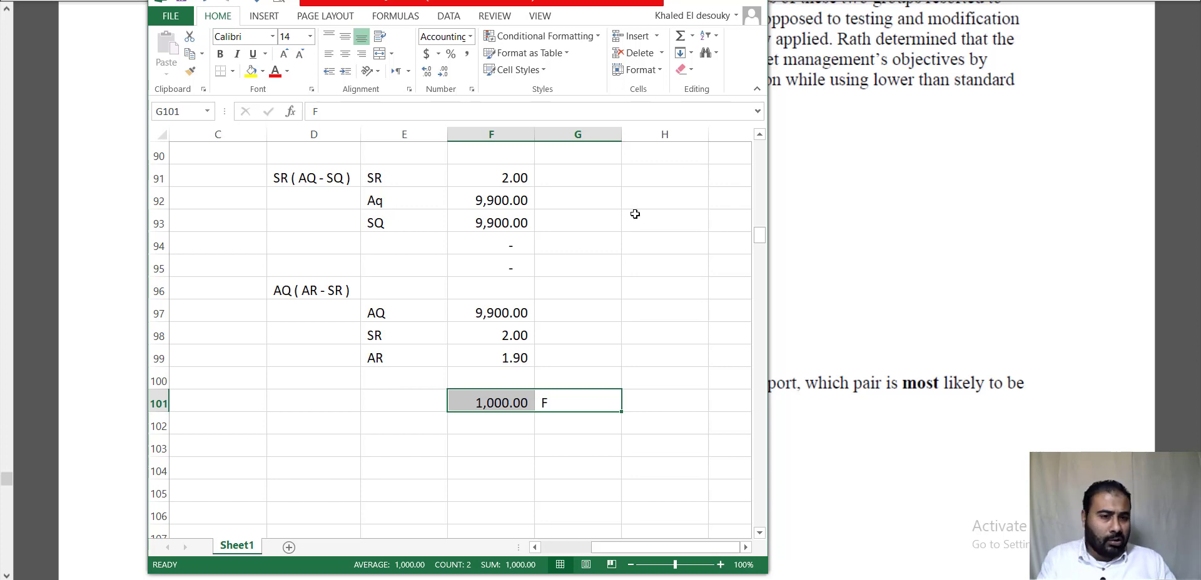
Go to Question 14 in the document and highlight the phrases "following pairs of variances" and "budget report".
click(892, 241)
scroll(662, 257, down, 5)
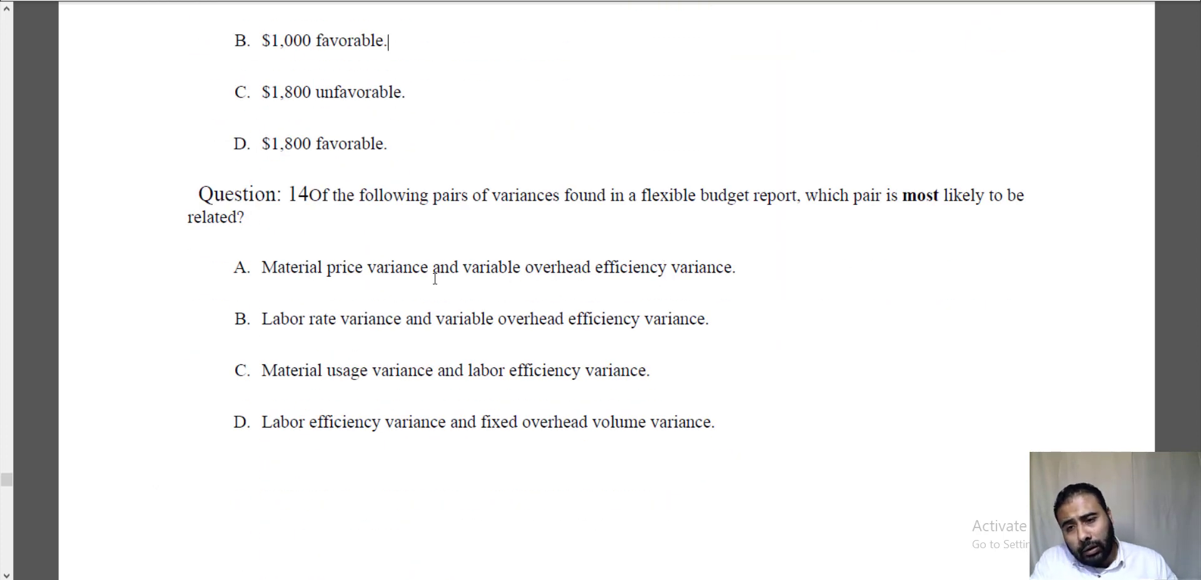
drag(379, 196, 531, 196)
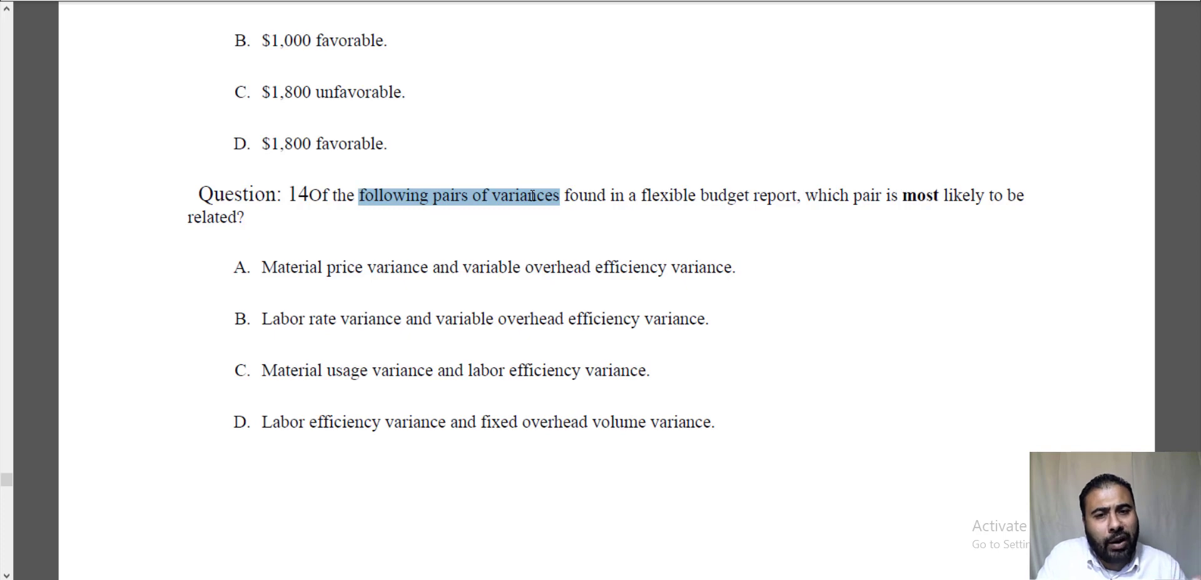
drag(699, 197, 796, 197)
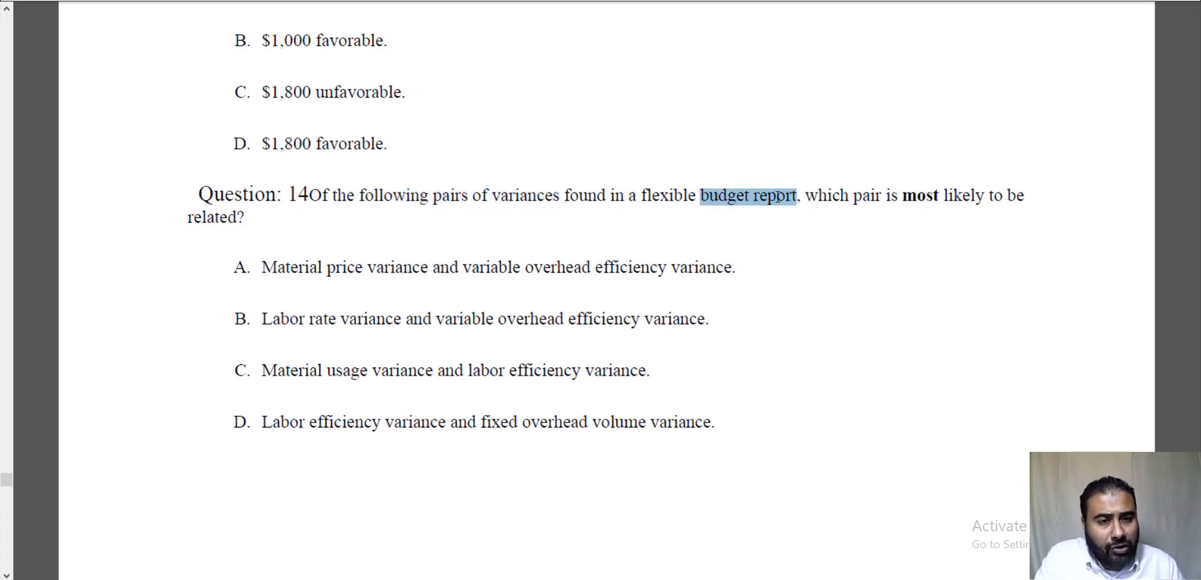